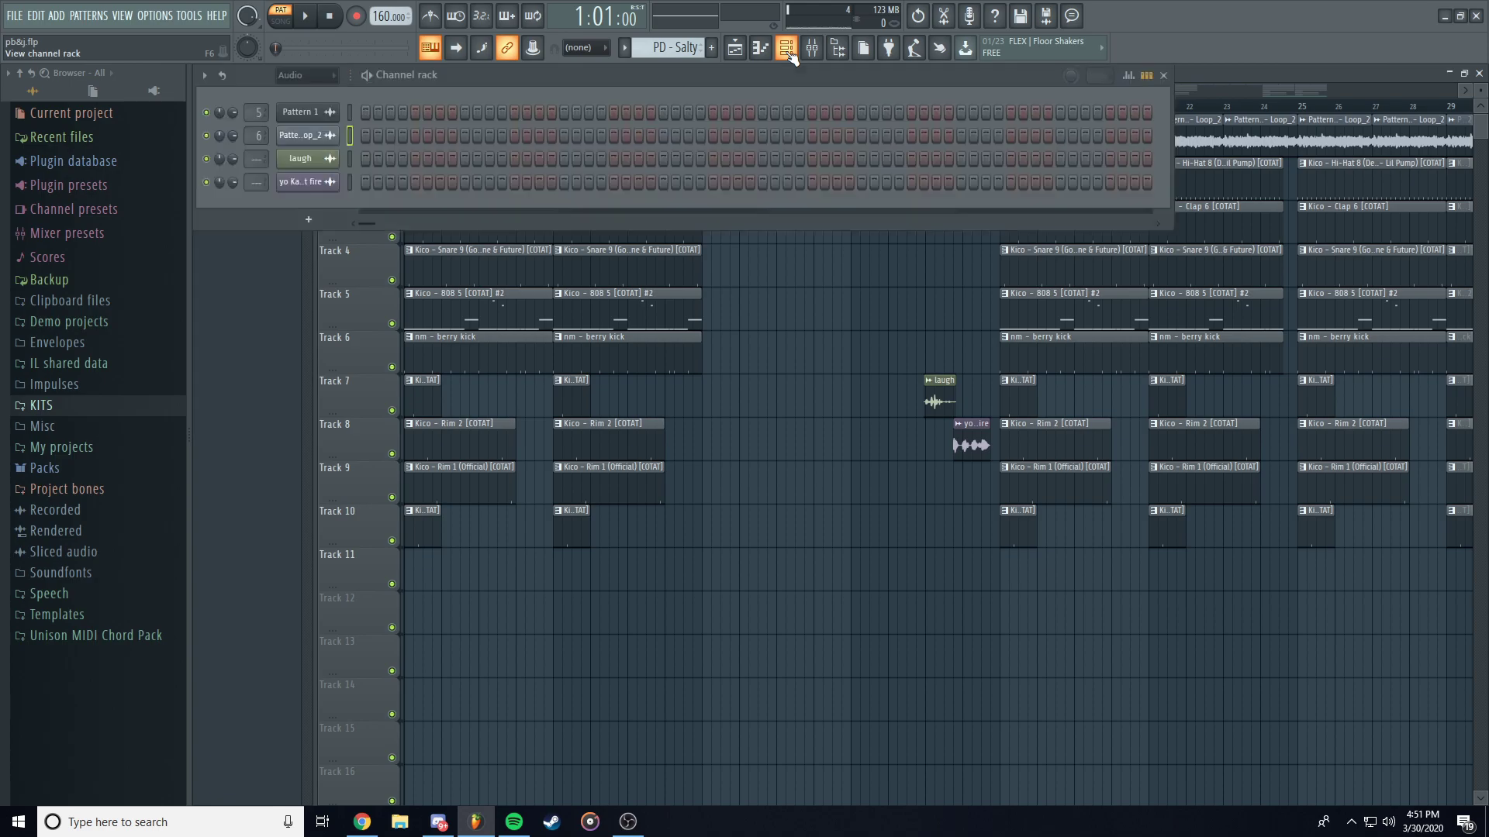
# Show all channels in the channel rack and inspect the notes of its first three channels in the piano roll.
pyautogui.click(296, 78)
pyautogui.click(299, 90)
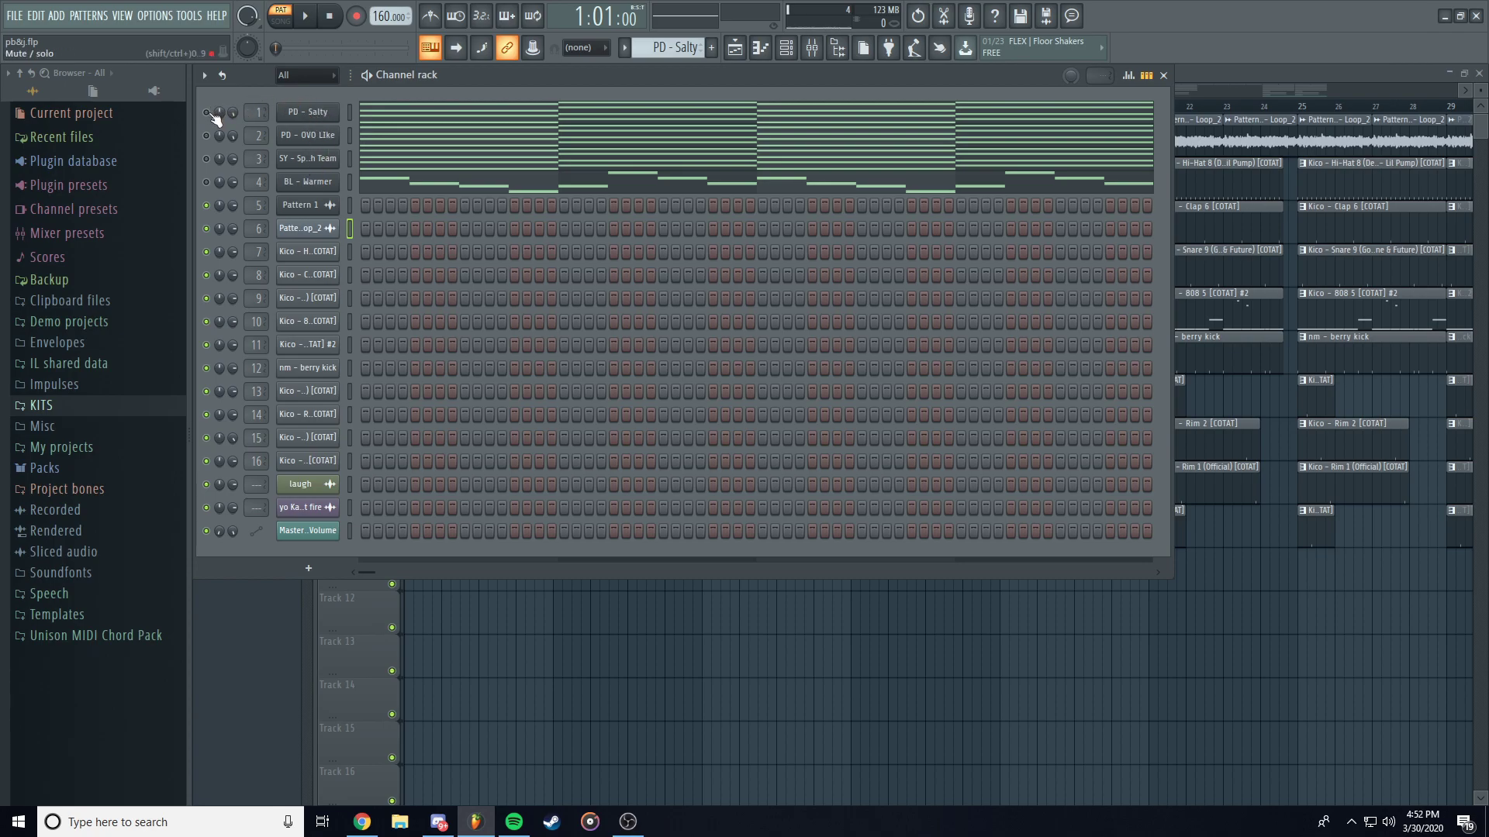
pyautogui.click(408, 121)
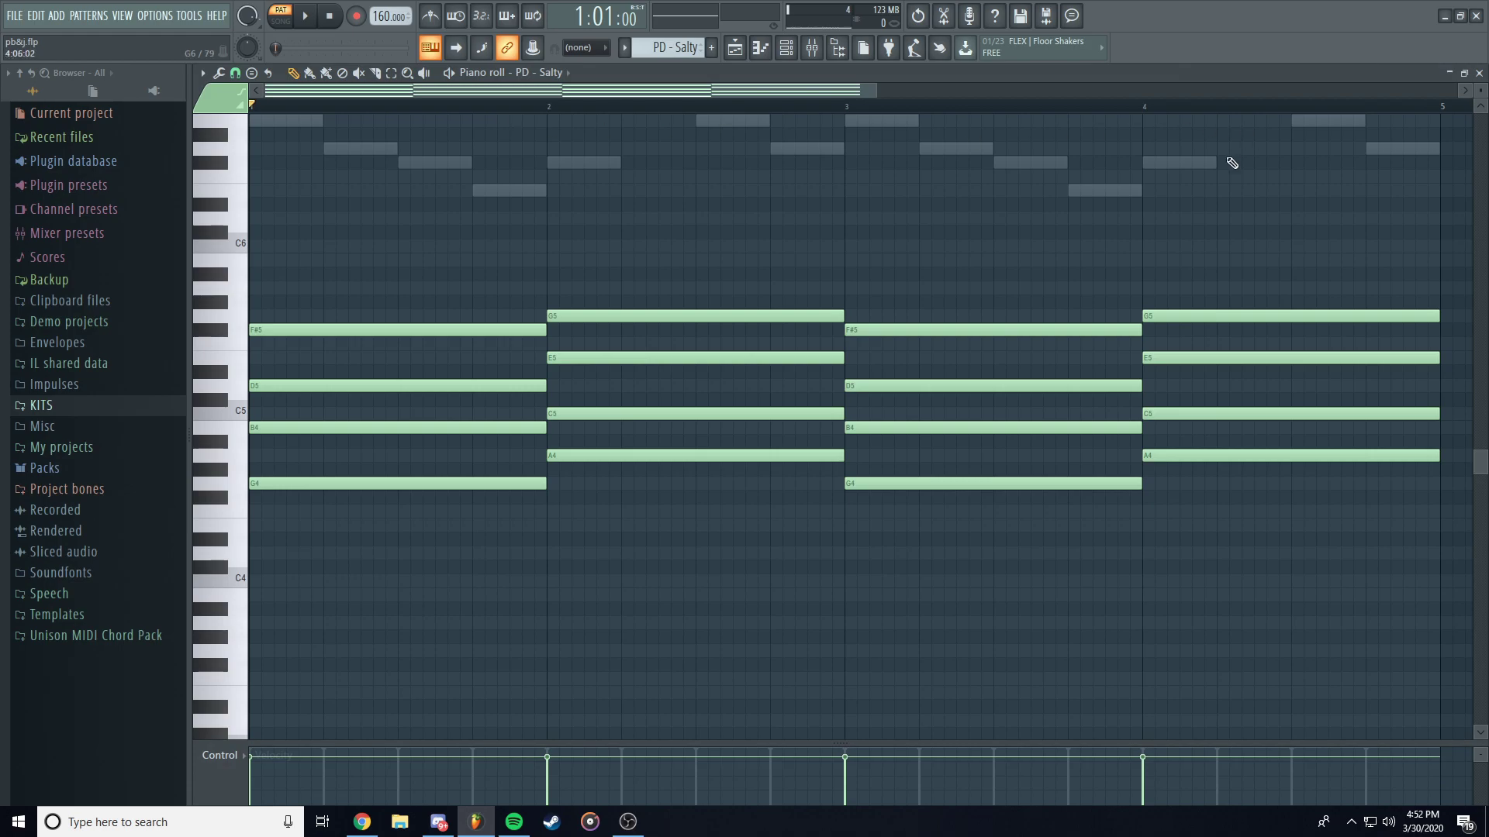
pyautogui.click(1478, 72)
pyautogui.click(569, 127)
pyautogui.click(1478, 72)
pyautogui.click(542, 164)
pyautogui.click(1479, 72)
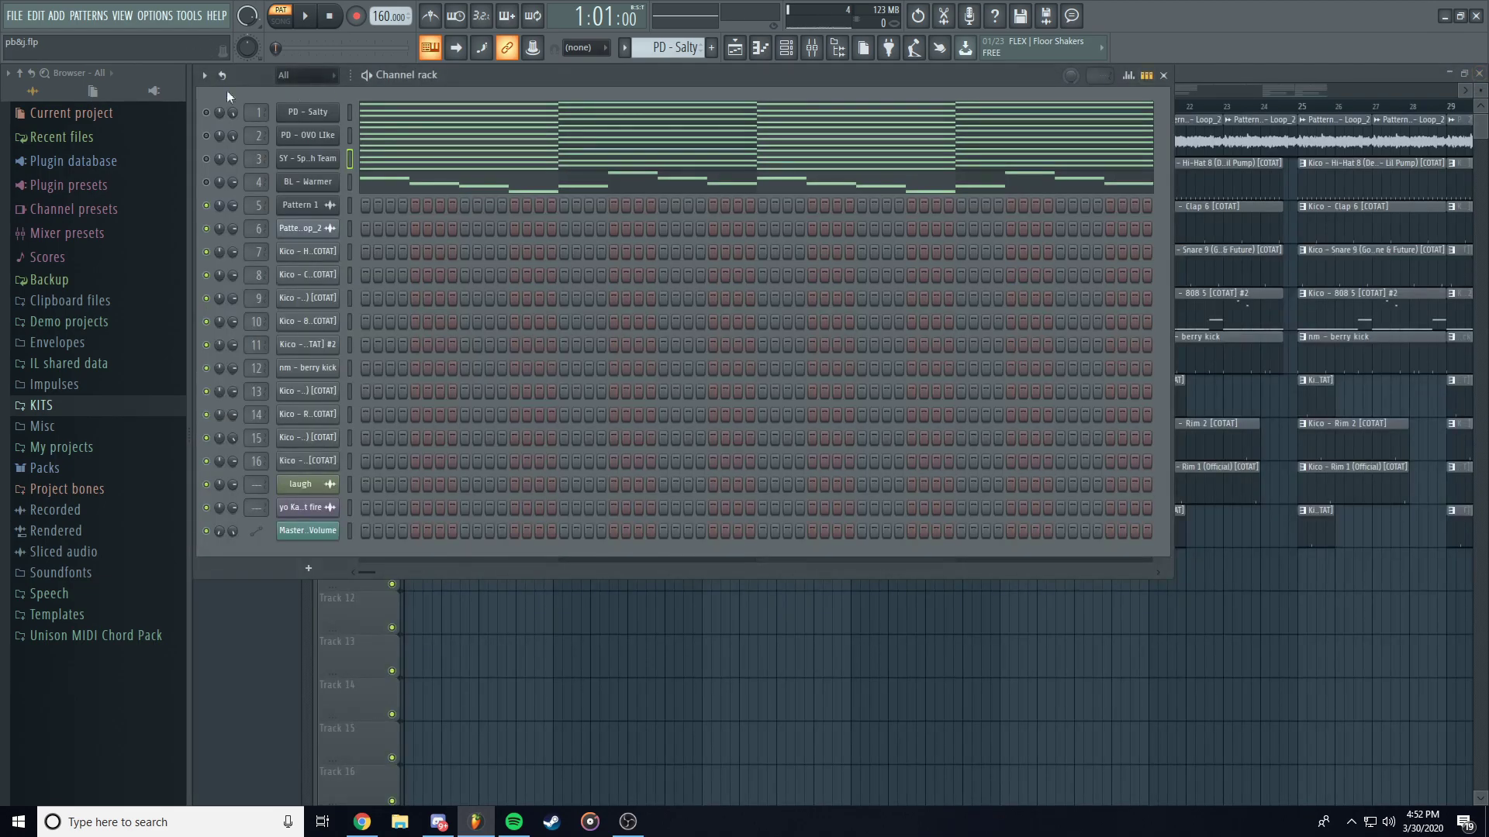
# Play the pattern with the PD - Salty, PD - OVO LIke and third channels soloed one after another.
pyautogui.click(318, 18)
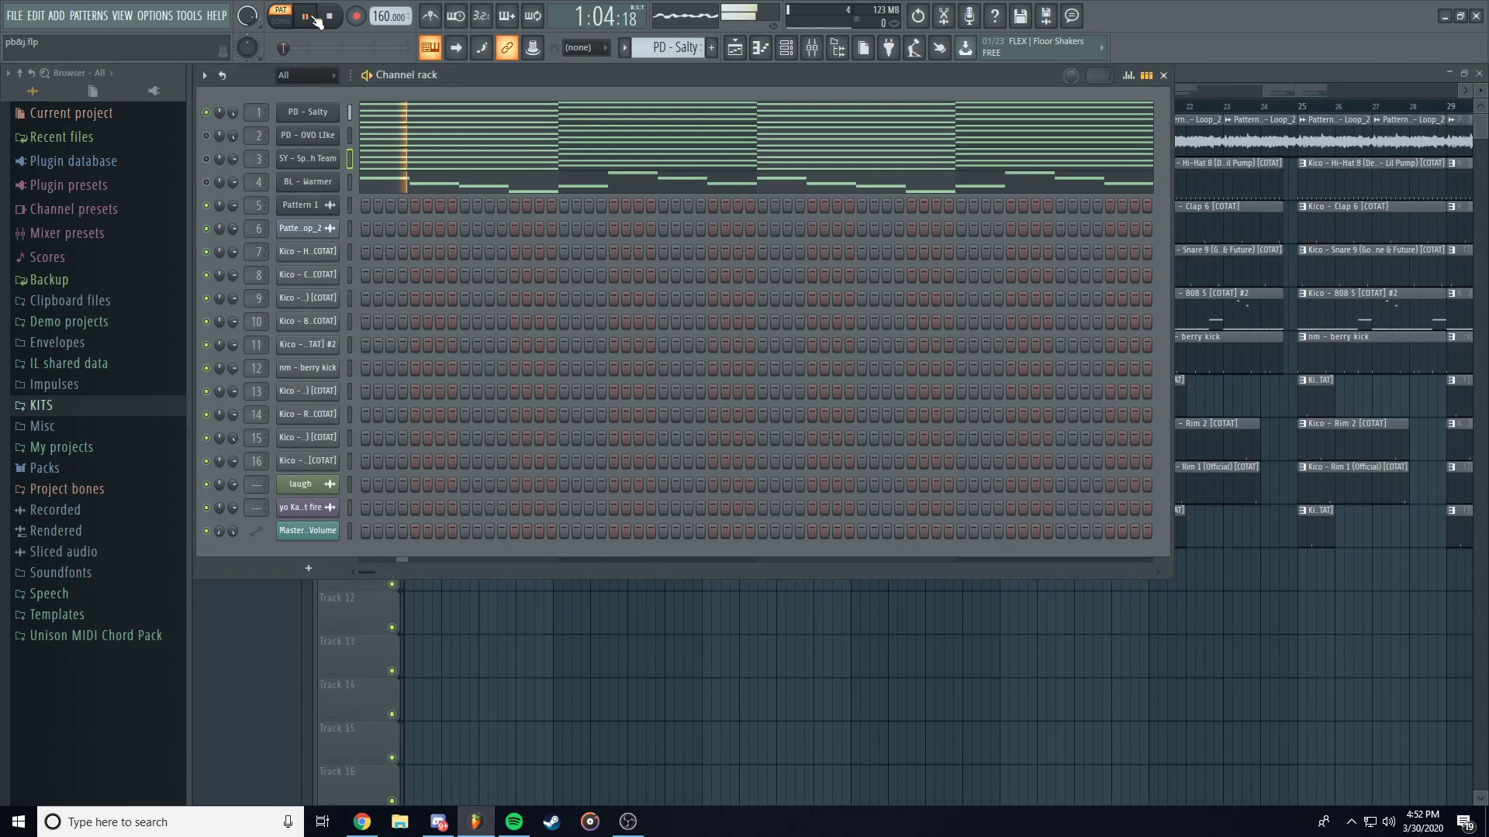
pyautogui.click(330, 17)
pyautogui.click(311, 19)
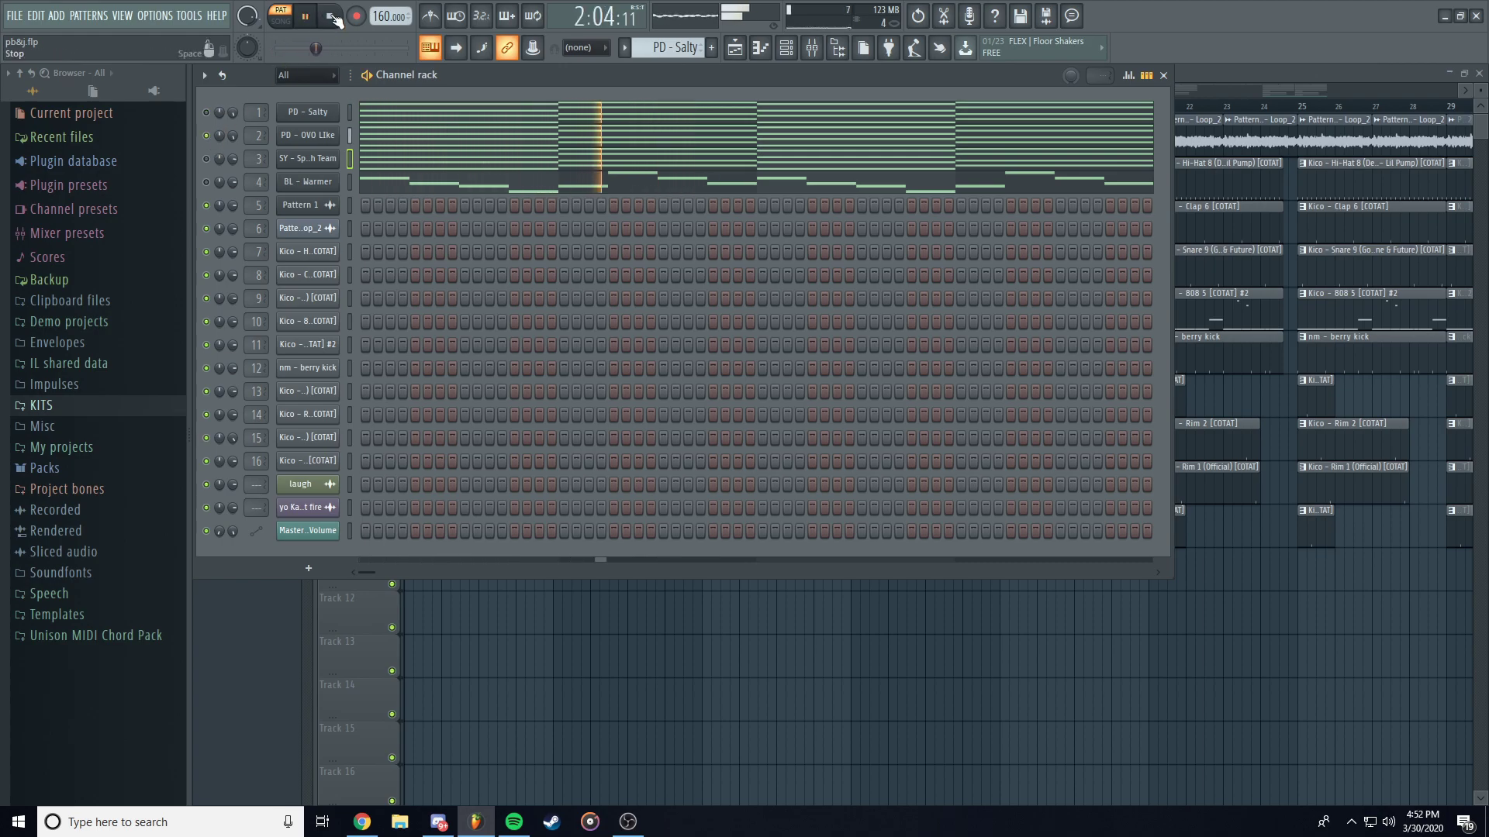
pyautogui.click(331, 18)
pyautogui.press('space')
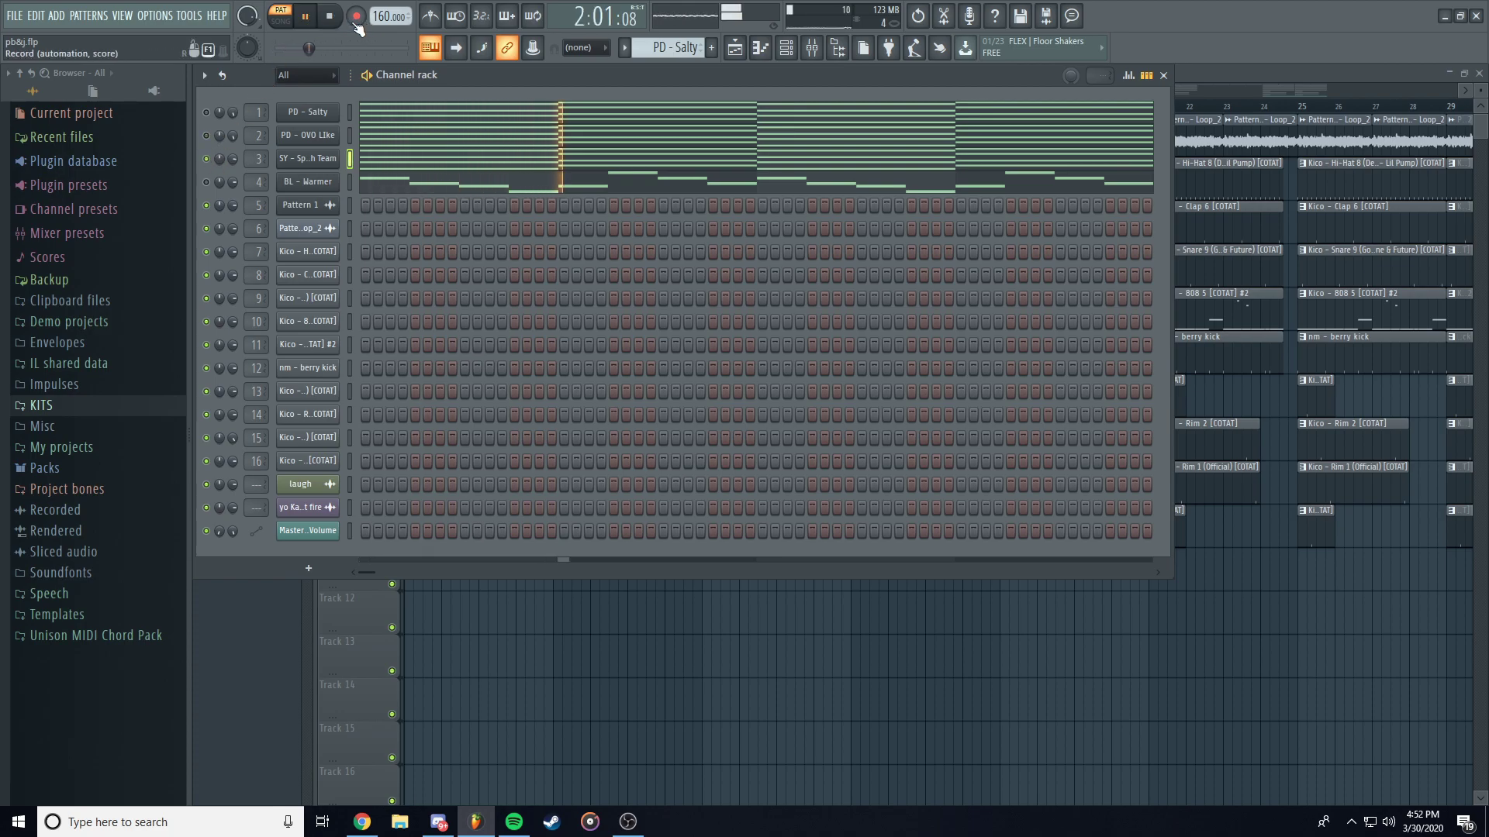
pyautogui.press('space')
# Unmute the BL - Warmer channel, listen to it alone in the pattern, and mute it again.
pyautogui.click(207, 183)
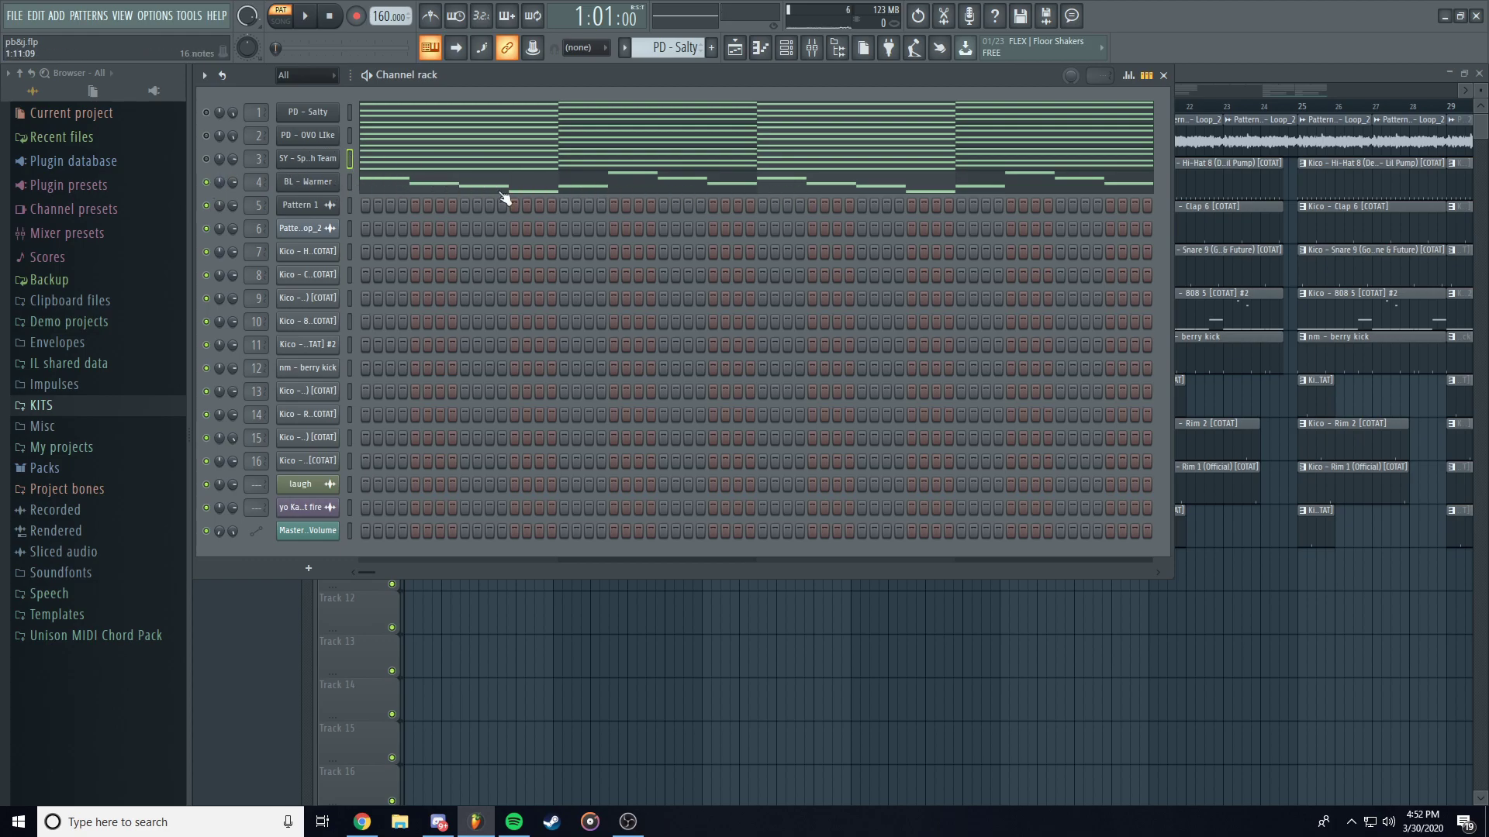
pyautogui.click(308, 22)
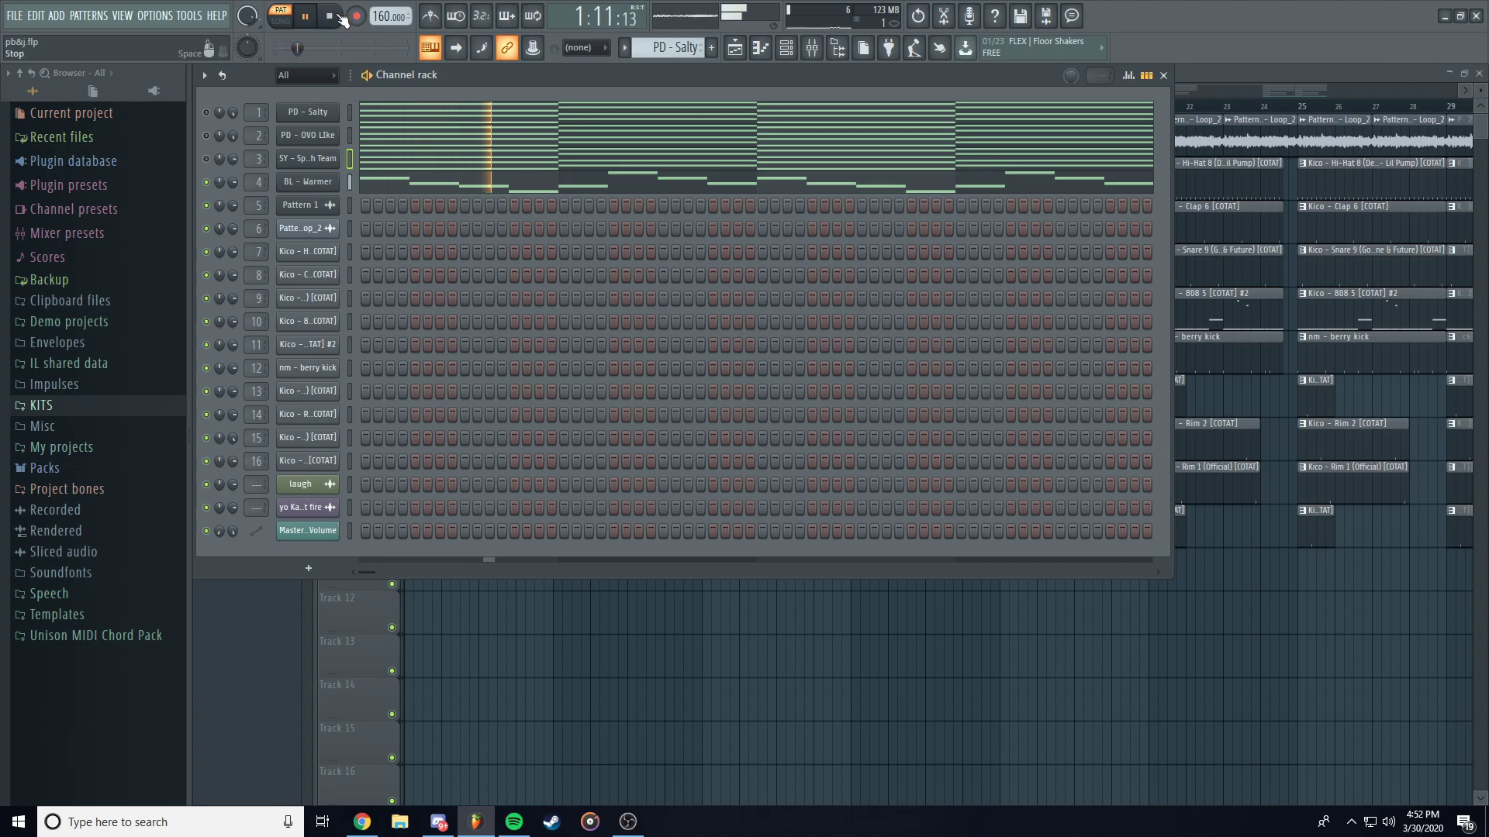
pyautogui.click(331, 16)
pyautogui.click(207, 183)
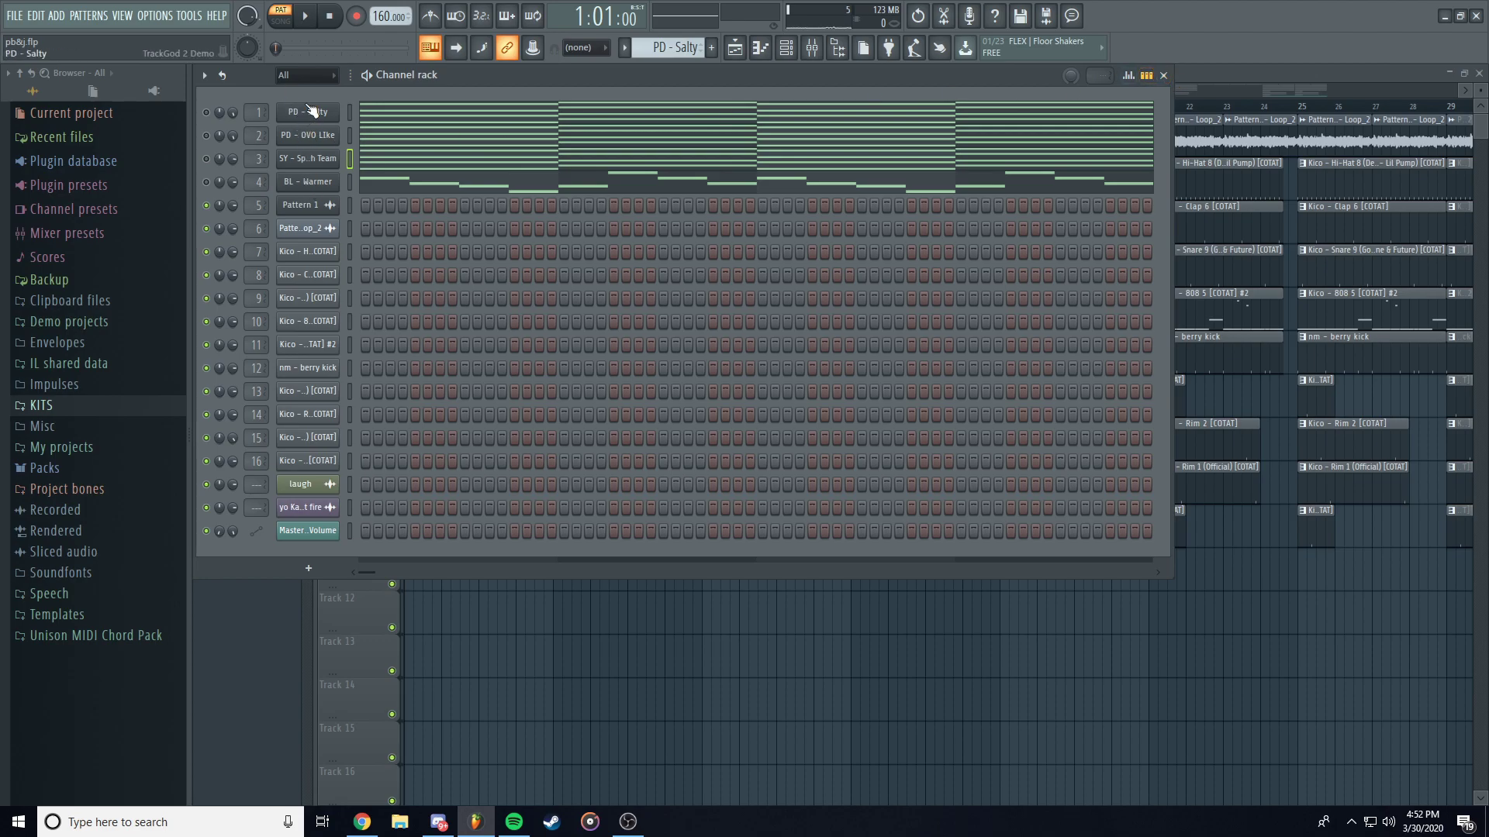
# Open the Pattern 1 audio clip in Edison and export its looped section as a new audio clip.
pyautogui.click(1164, 76)
pyautogui.click(245, 131)
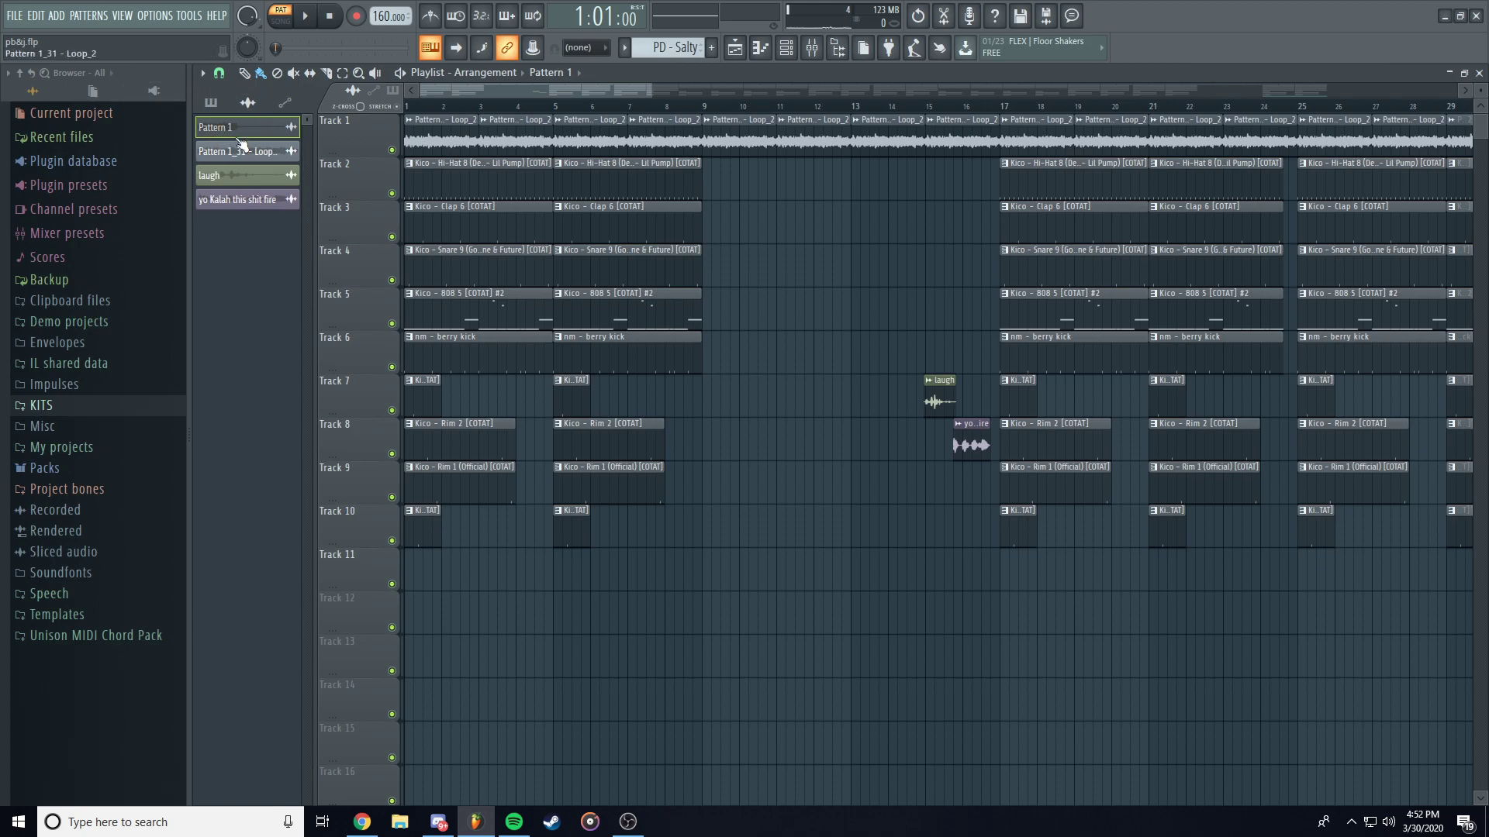
pyautogui.rightClick(249, 144)
pyautogui.click(276, 258)
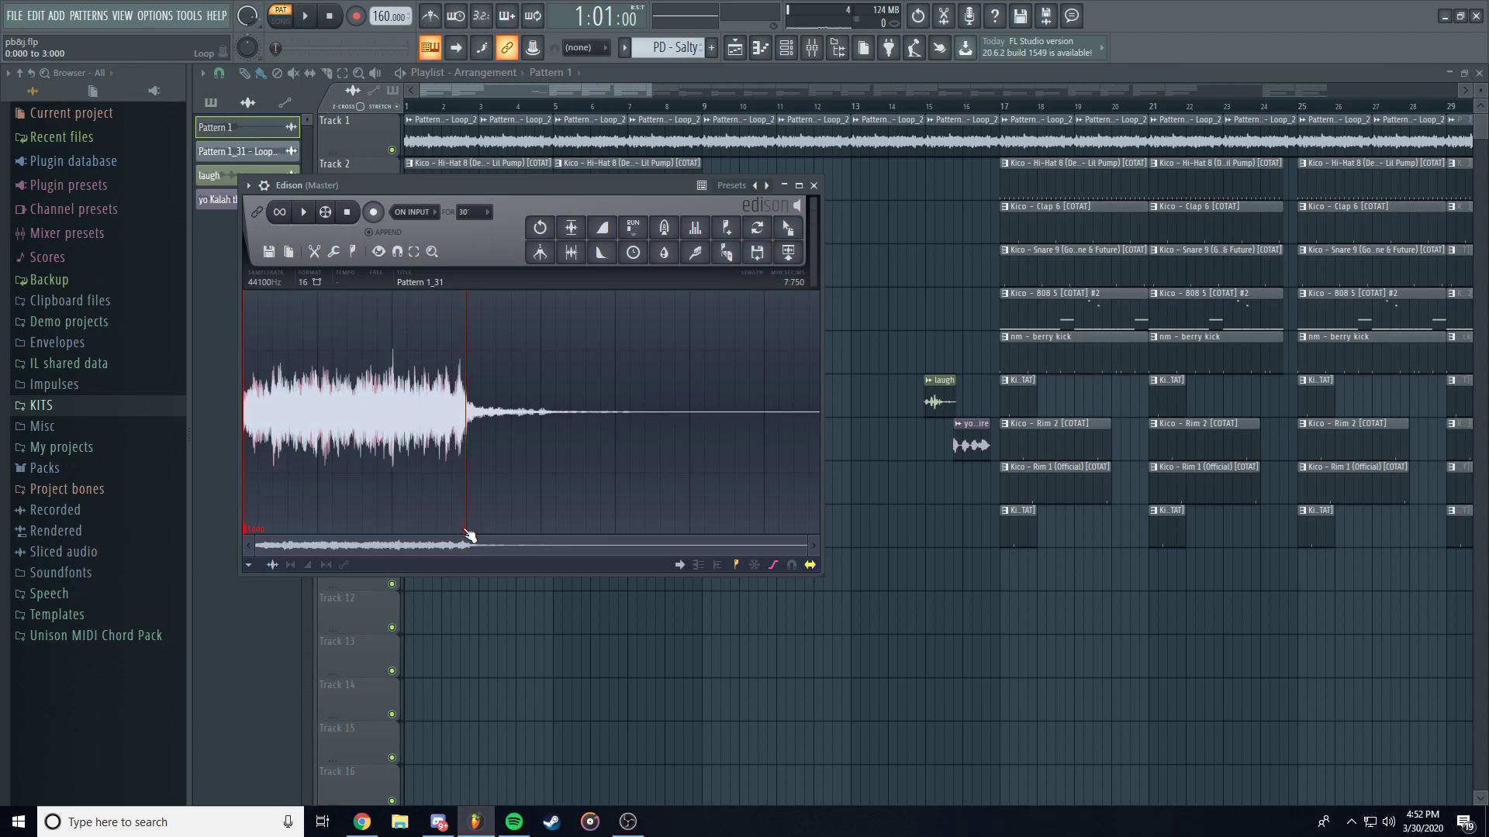
pyautogui.moveTo(788, 227); pyautogui.dragTo(775, 276)
pyautogui.rightClick(807, 278)
# Delete the Pattern 1_31 - Loop_3 audio clip from the project.
pyautogui.rightClick(241, 223)
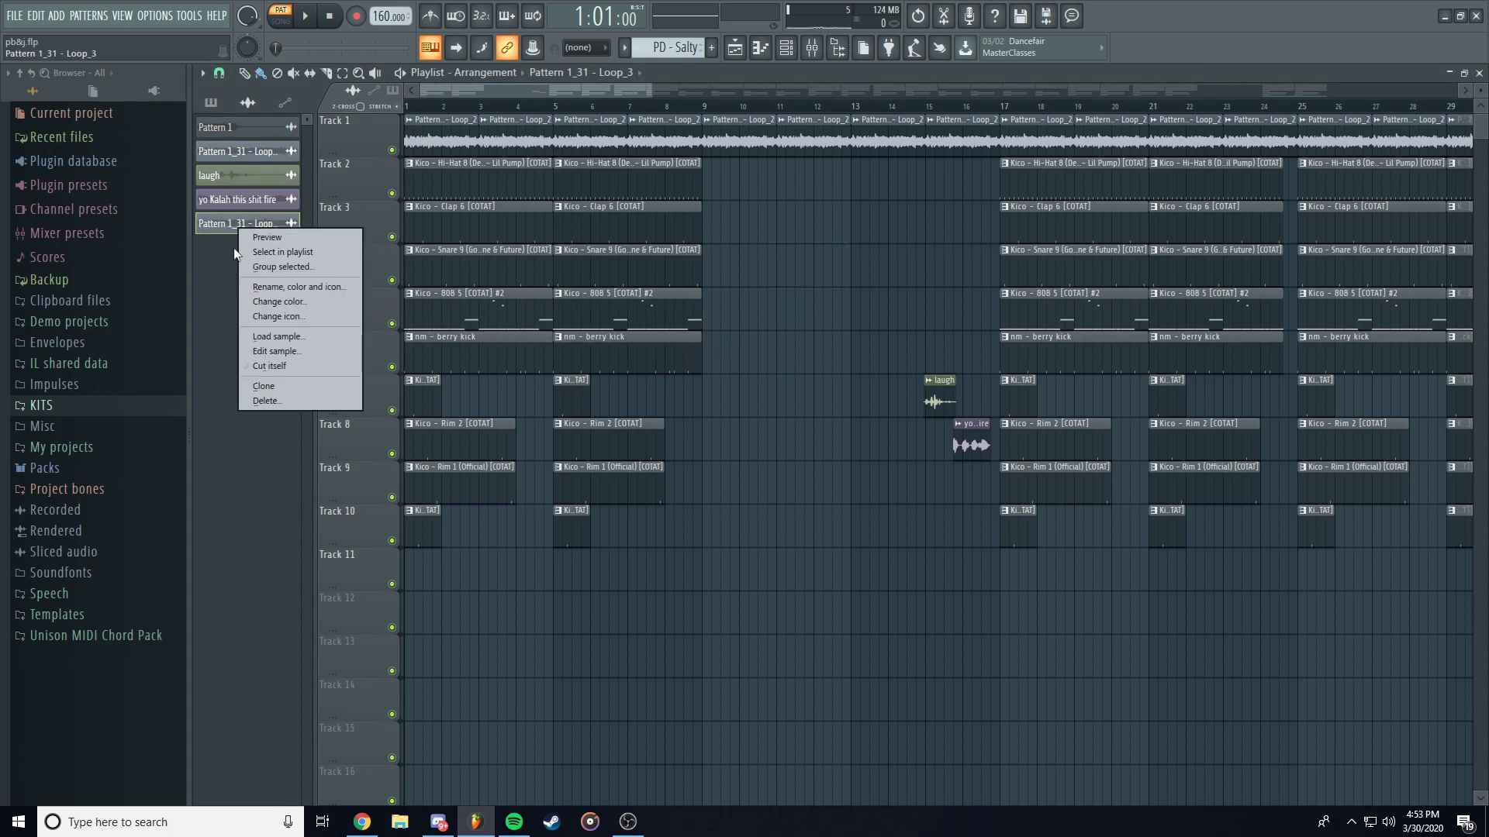
pyautogui.click(275, 401)
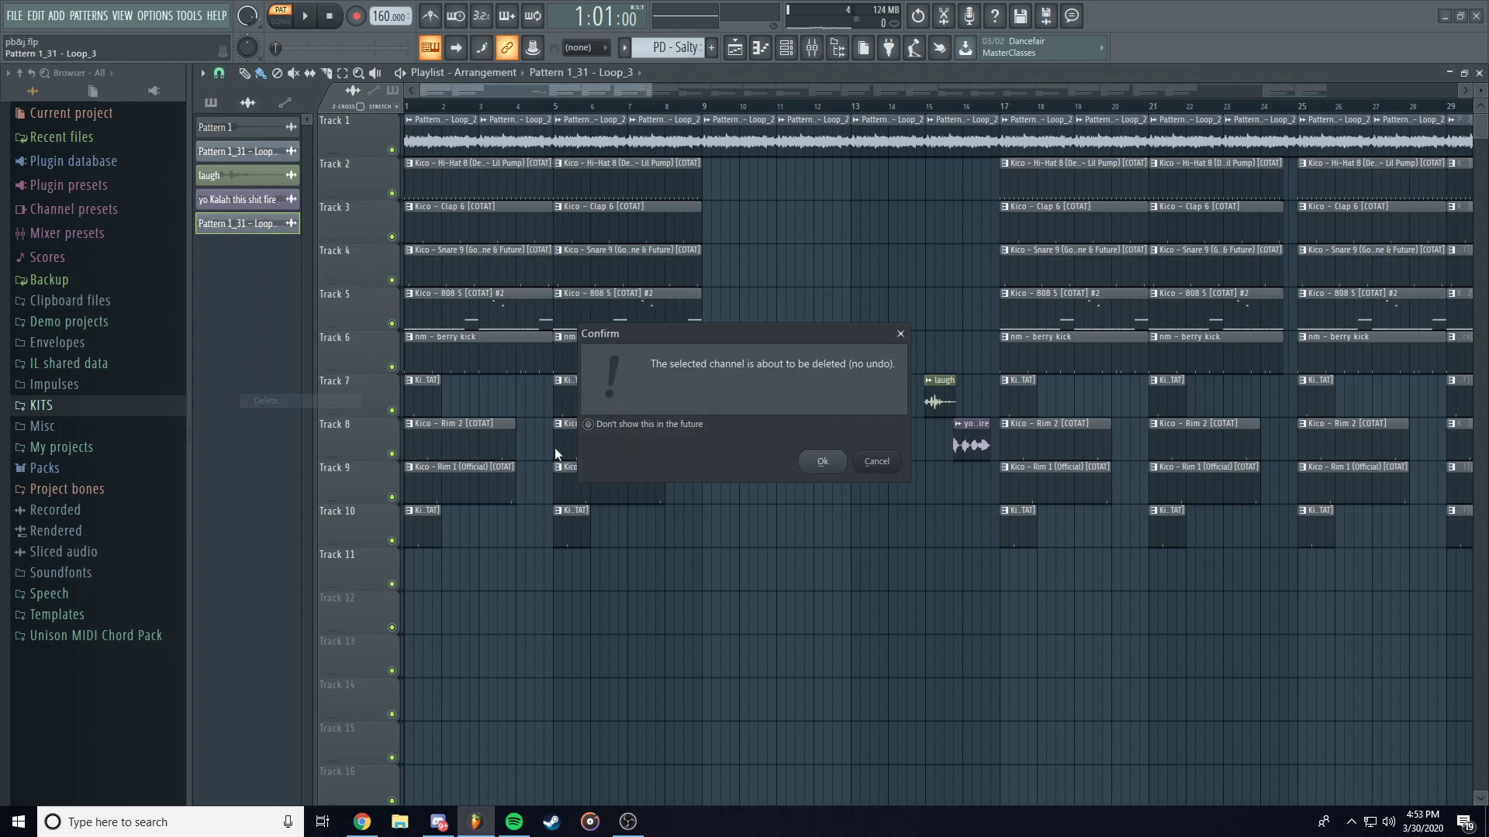
pyautogui.click(822, 463)
# Place the Pattern 1_31 - Loop_2 clip on Track 4 at bar 11 of the playlist and remove it again.
pyautogui.moveTo(246, 152); pyautogui.dragTo(791, 267)
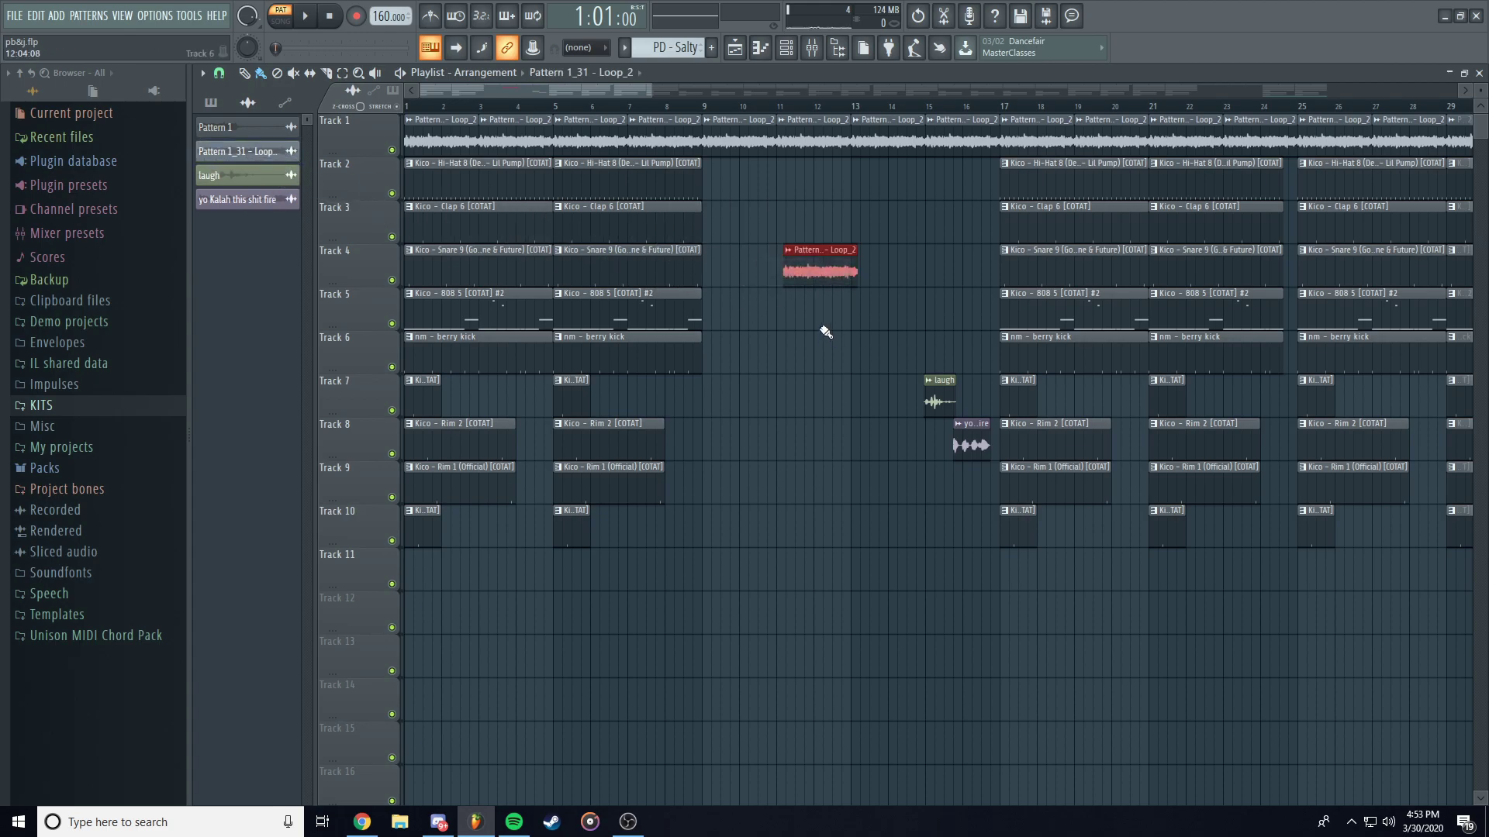
pyautogui.rightClick(813, 267)
pyautogui.rightClick(248, 160)
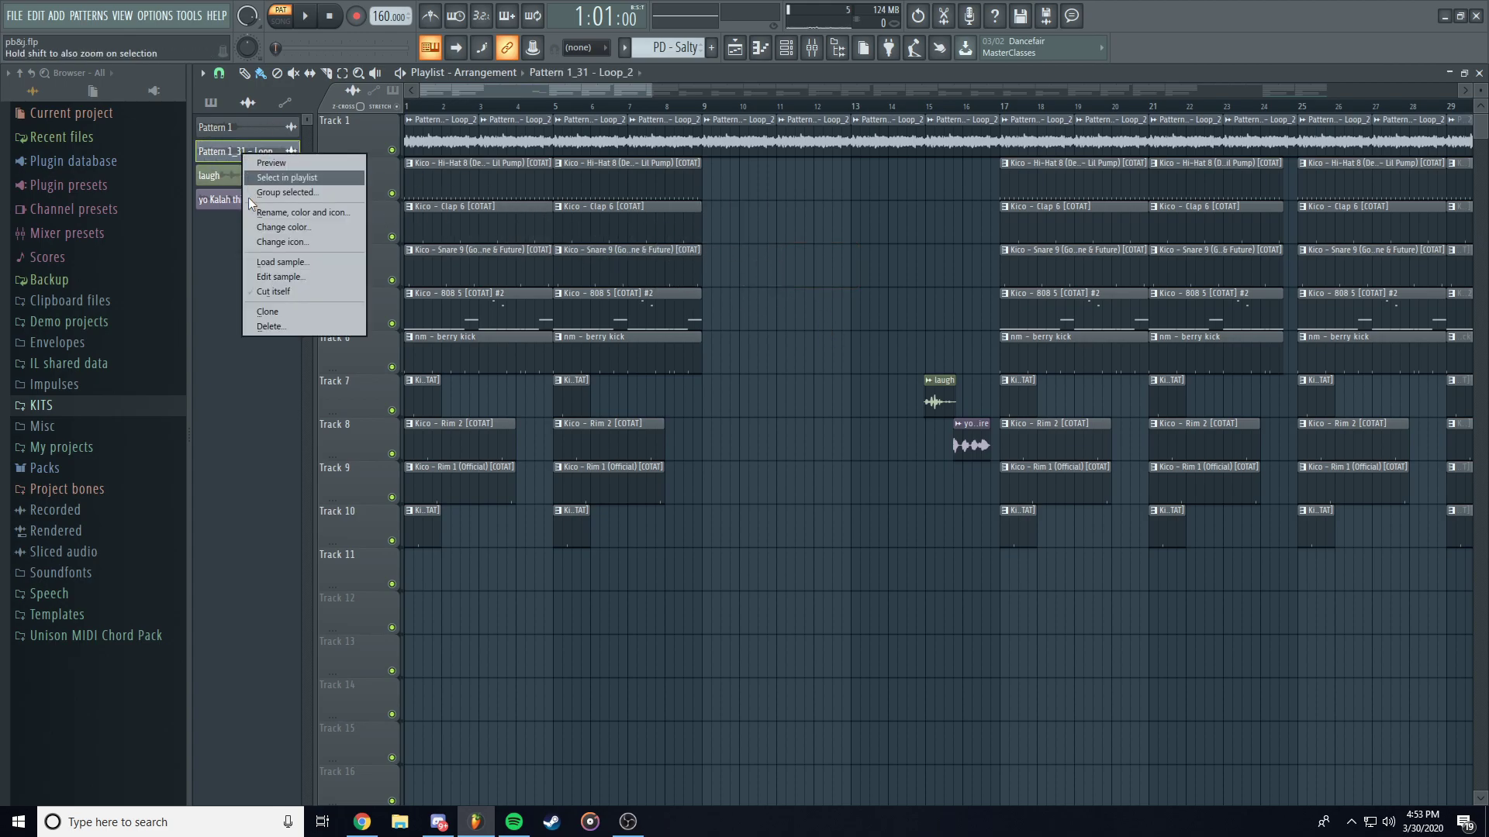
pyautogui.click(210, 226)
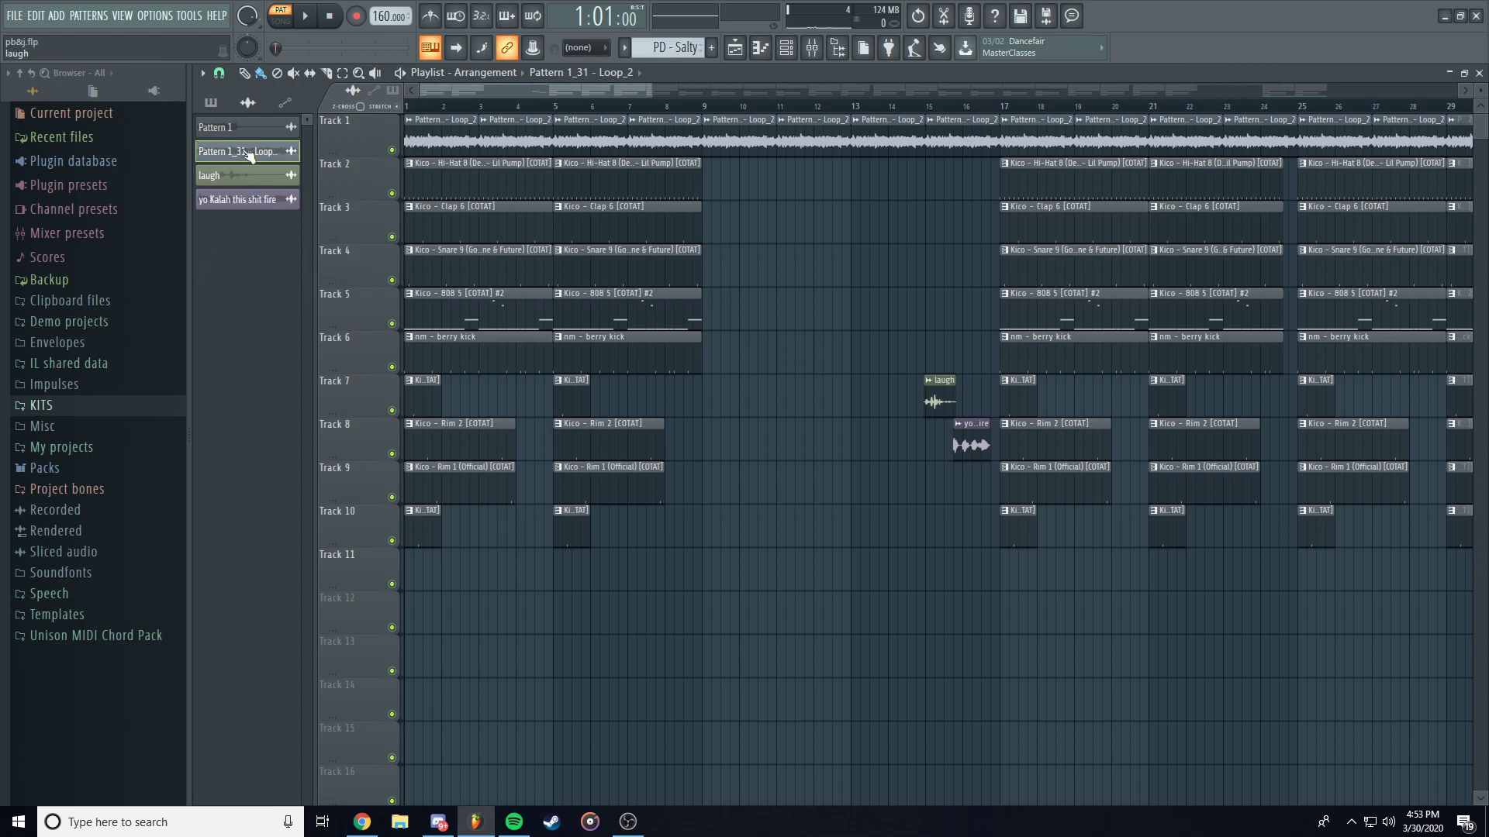
# Turn off the Reverse effect in the Pattern 1_31 - Loop_2 sample's channel settings.
pyautogui.click(798, 51)
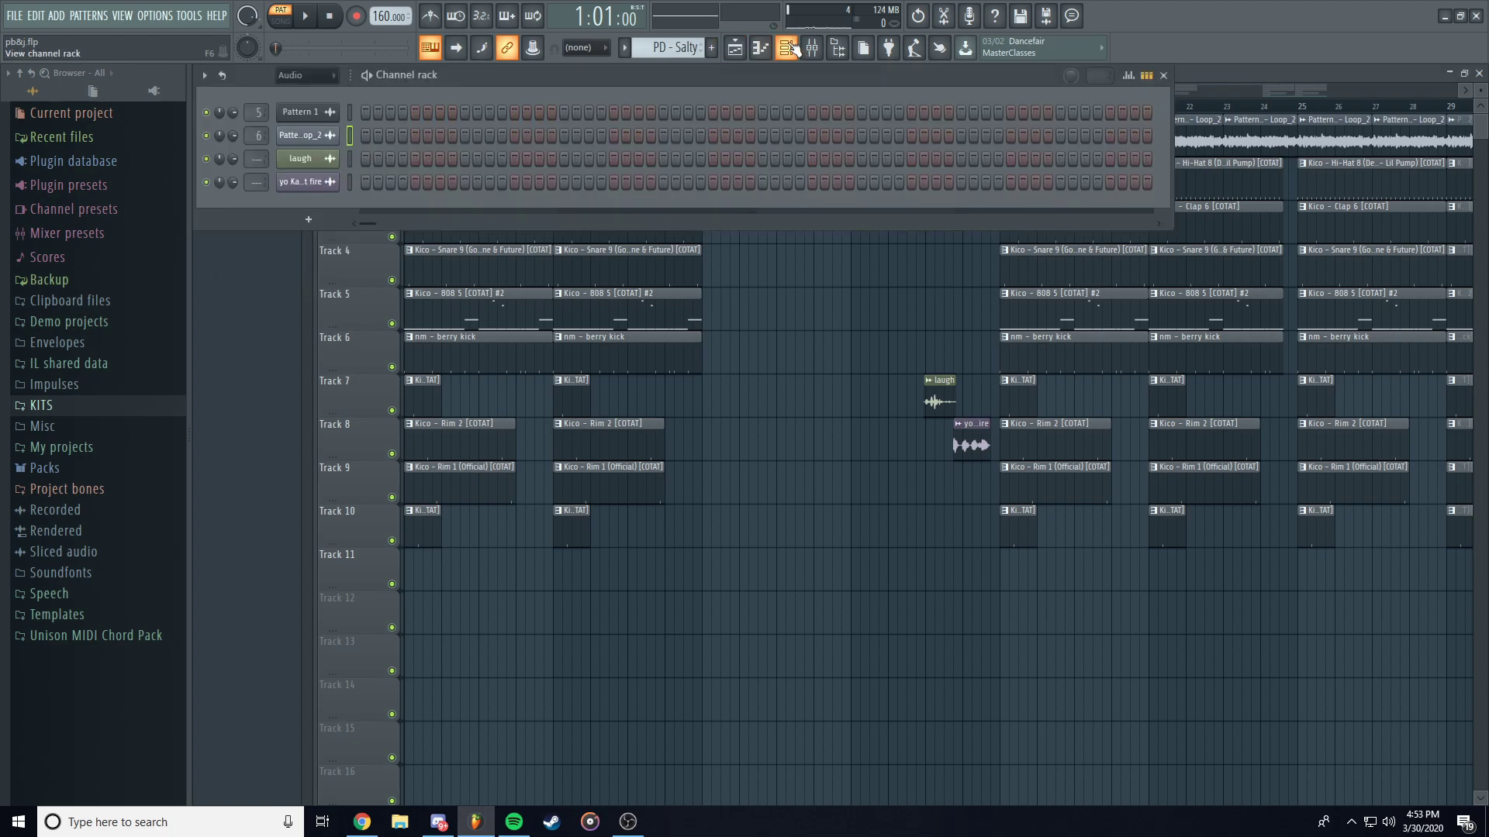
pyautogui.click(312, 143)
pyautogui.click(513, 404)
pyautogui.click(513, 404)
pyautogui.click(513, 404)
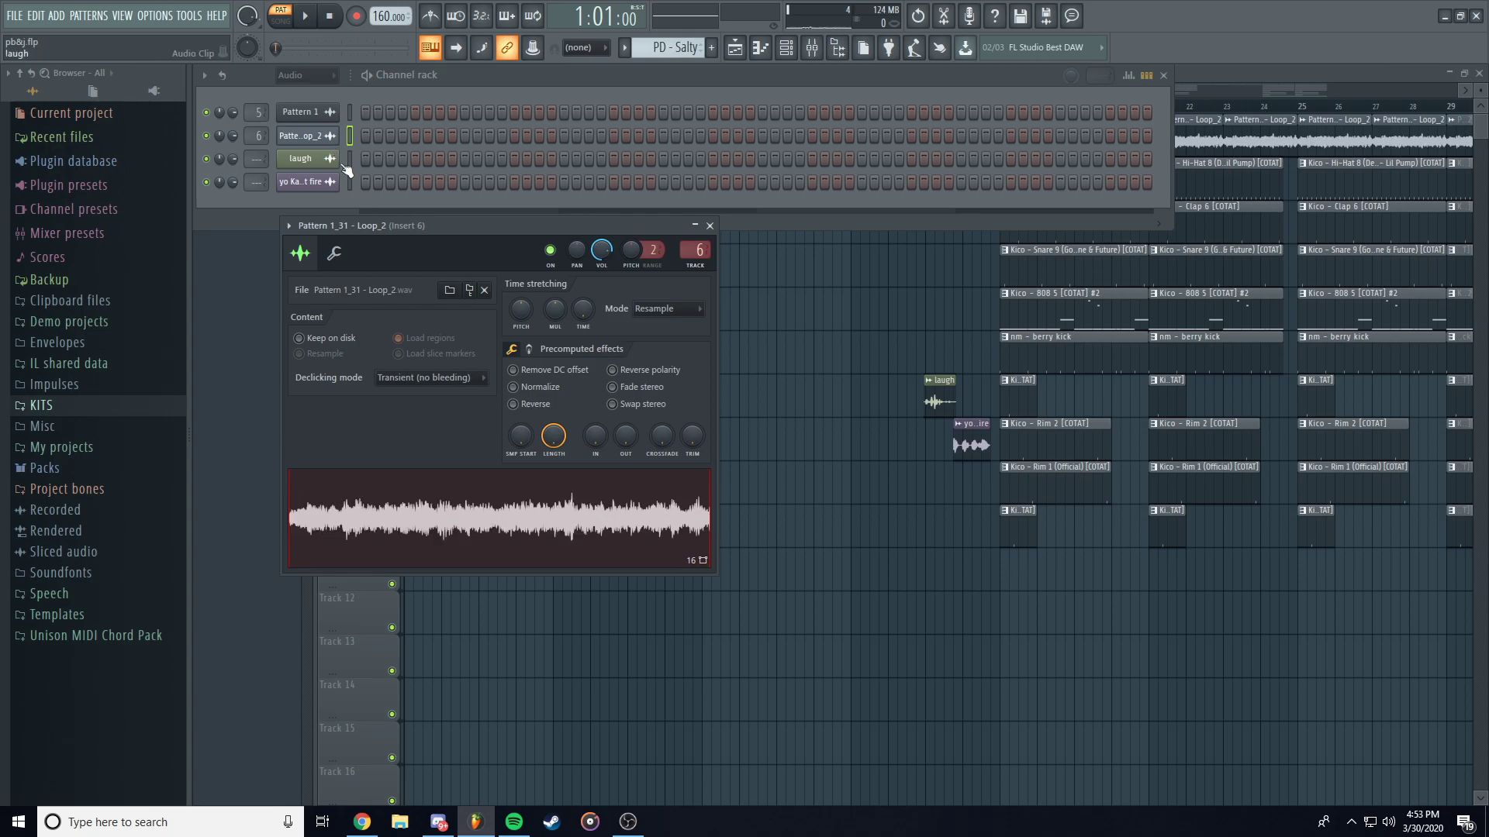
pyautogui.click(214, 351)
# Preview the unreversed Pattern 1_31 - Loop_2 audio clip.
pyautogui.rightClick(248, 166)
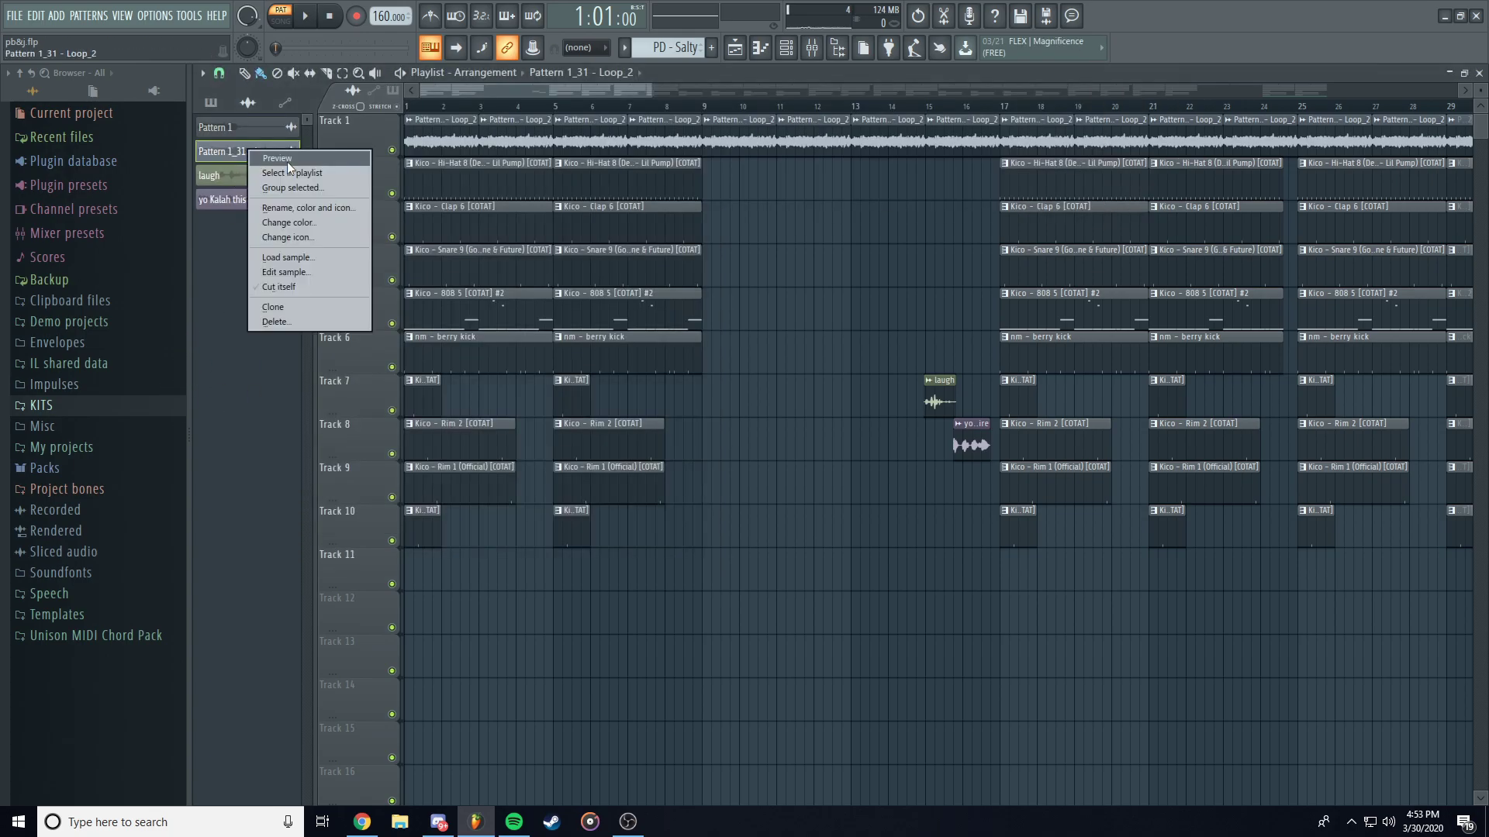
pyautogui.click(269, 275)
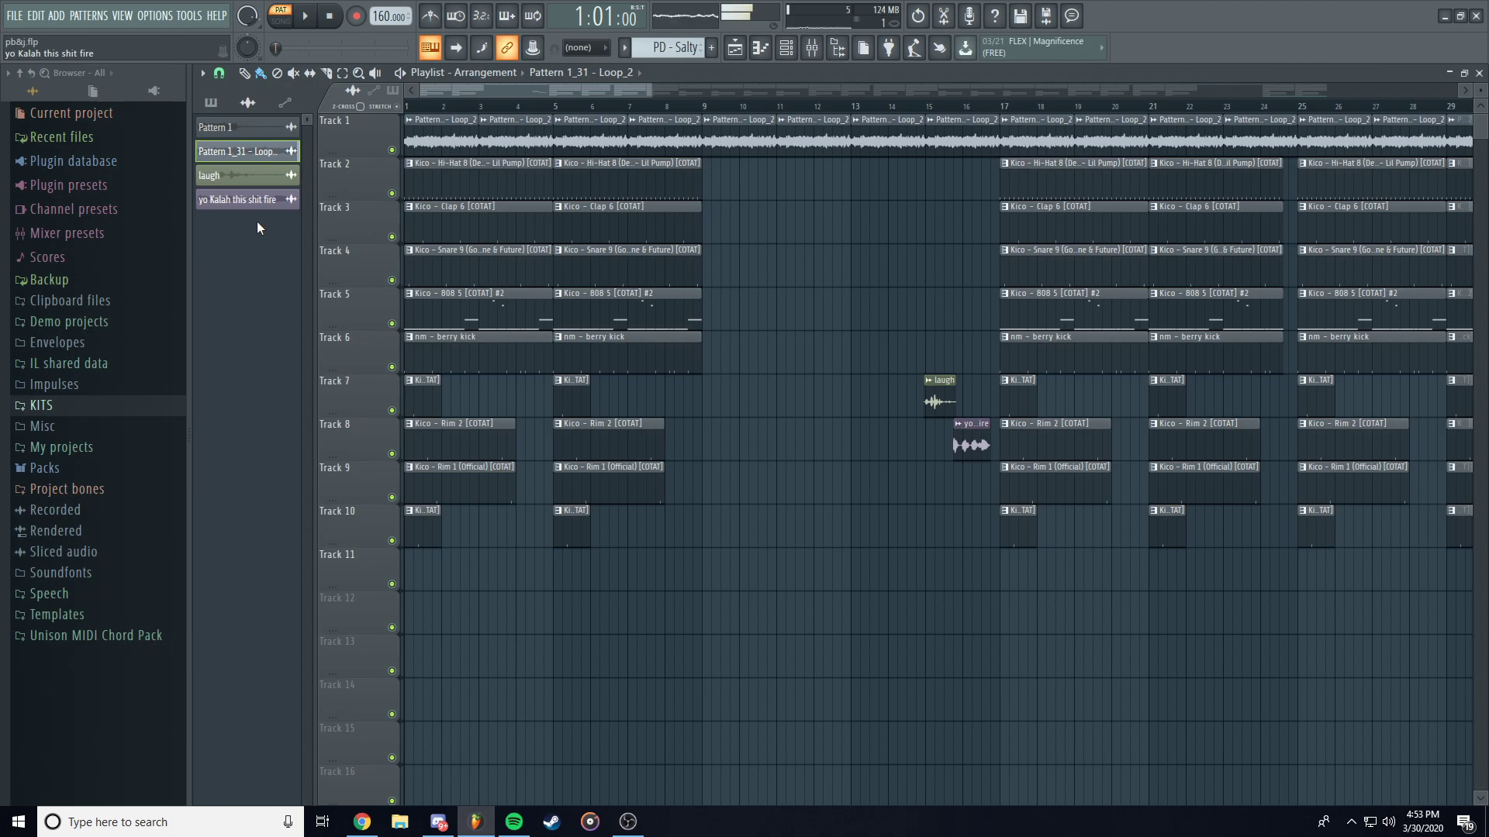
pyautogui.rightClick(262, 154)
# Turn on the Reverse effect for the Pattern 1_31 - Loop_2 sample and close its channel settings.
pyautogui.click(795, 51)
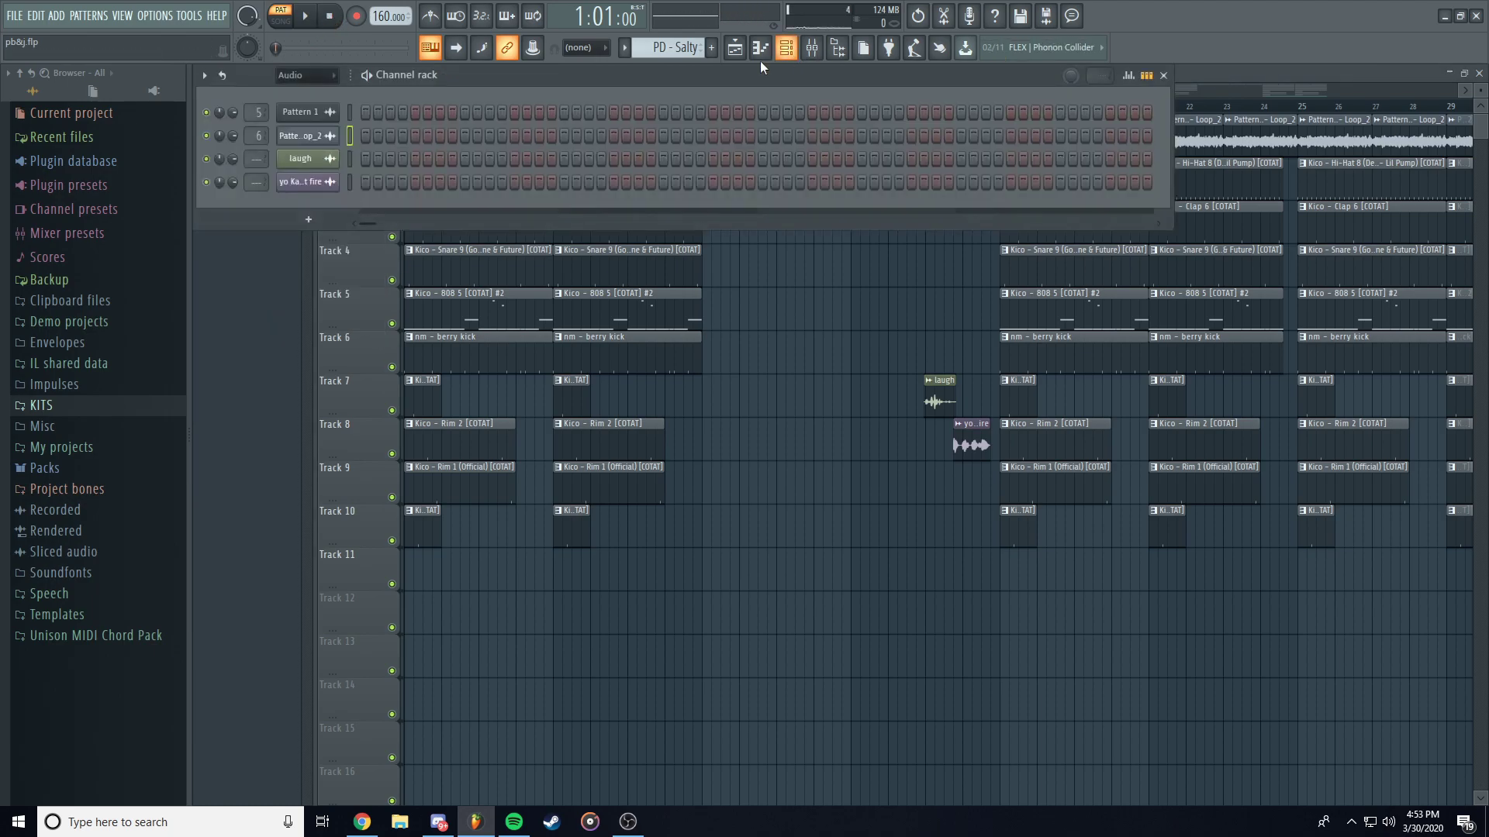
pyautogui.click(307, 136)
pyautogui.click(532, 388)
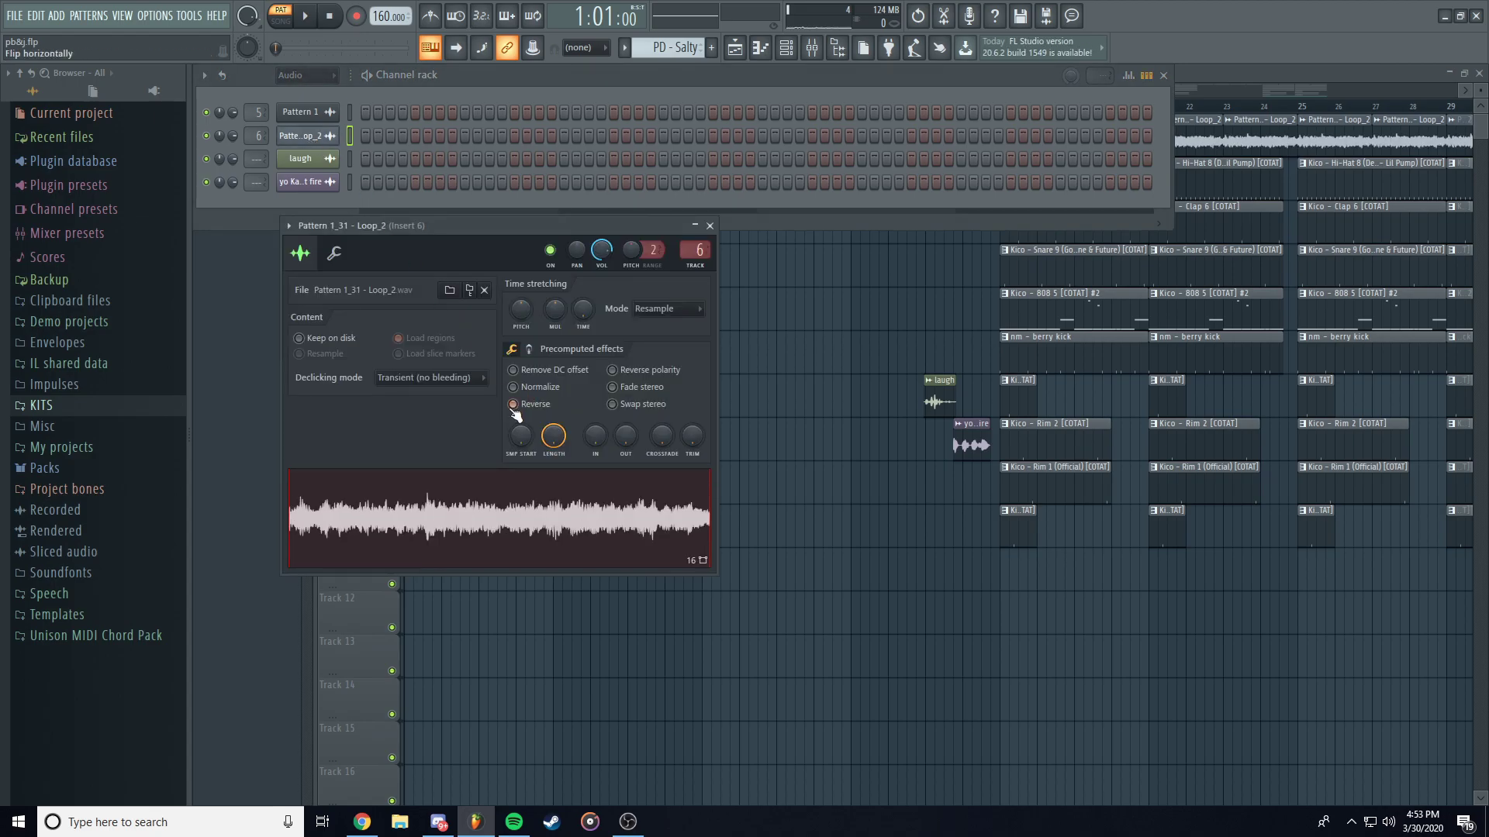
pyautogui.click(710, 226)
pyautogui.click(284, 271)
# Preview the reversed Pattern 1_31 - Loop_2 audio clip and stop playback.
pyautogui.rightClick(235, 146)
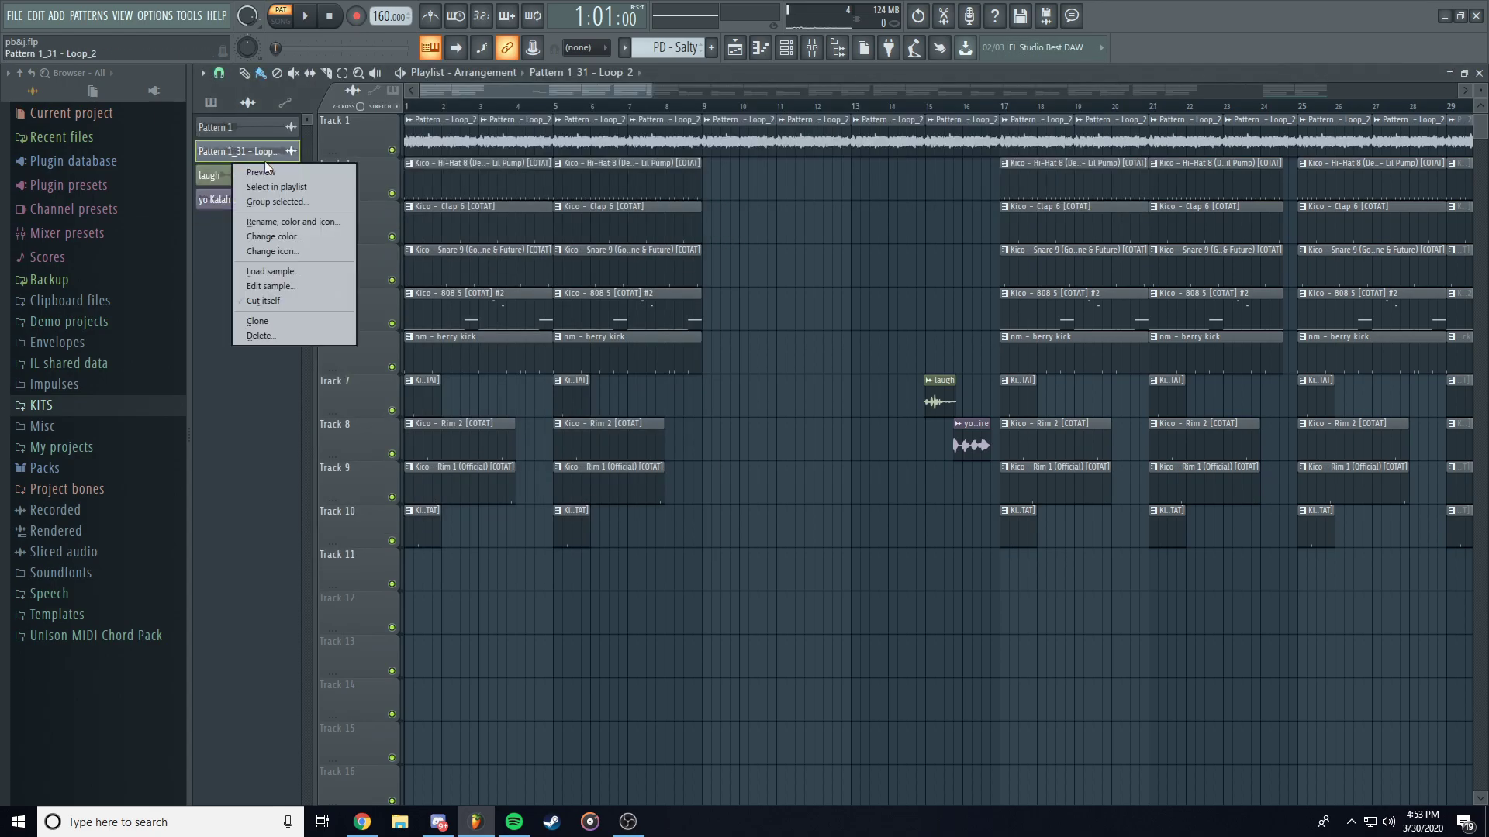
pyautogui.rightClick(250, 148)
pyautogui.click(267, 155)
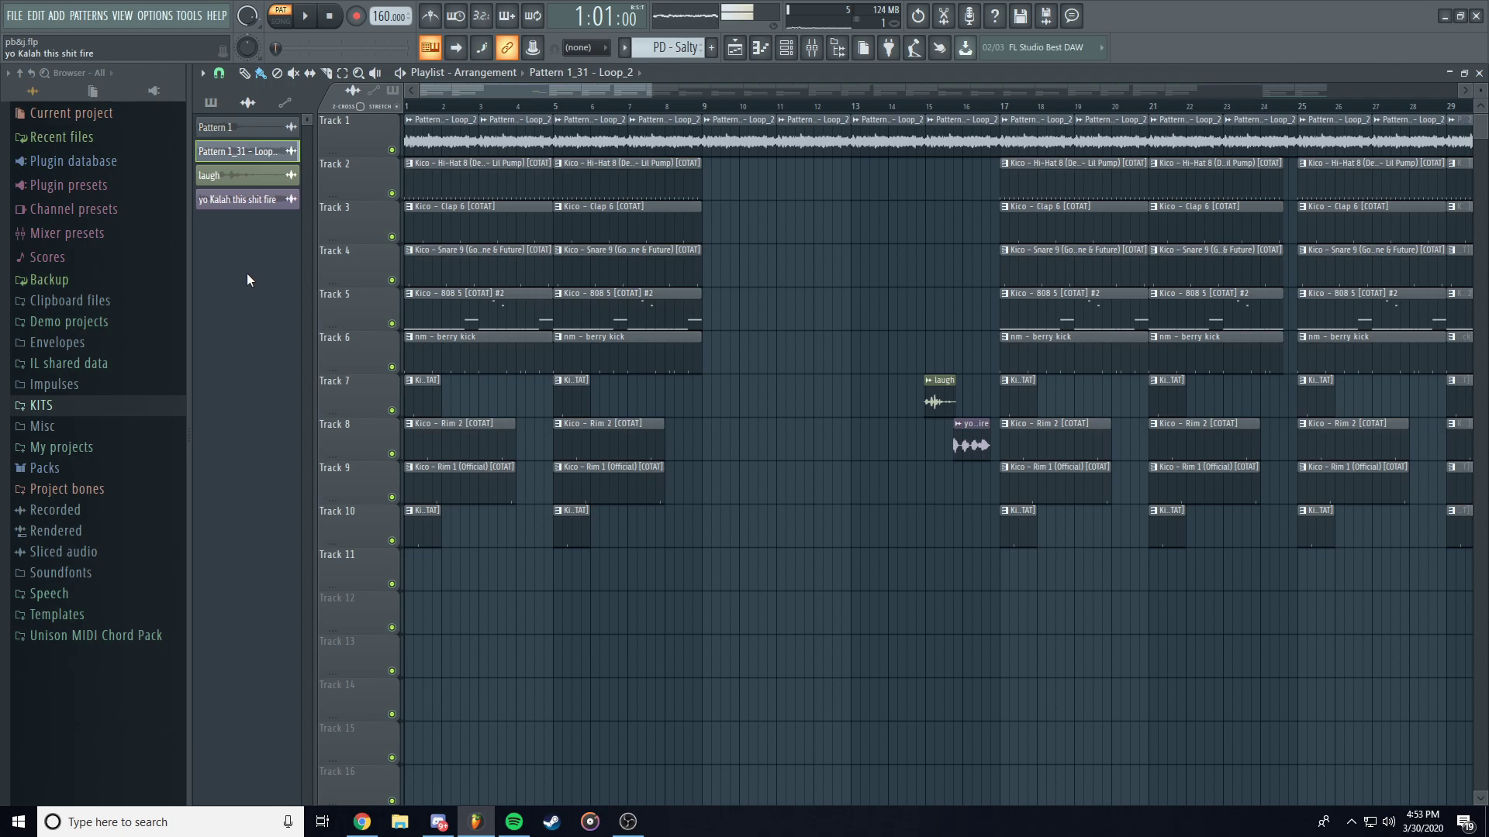
pyautogui.click(328, 17)
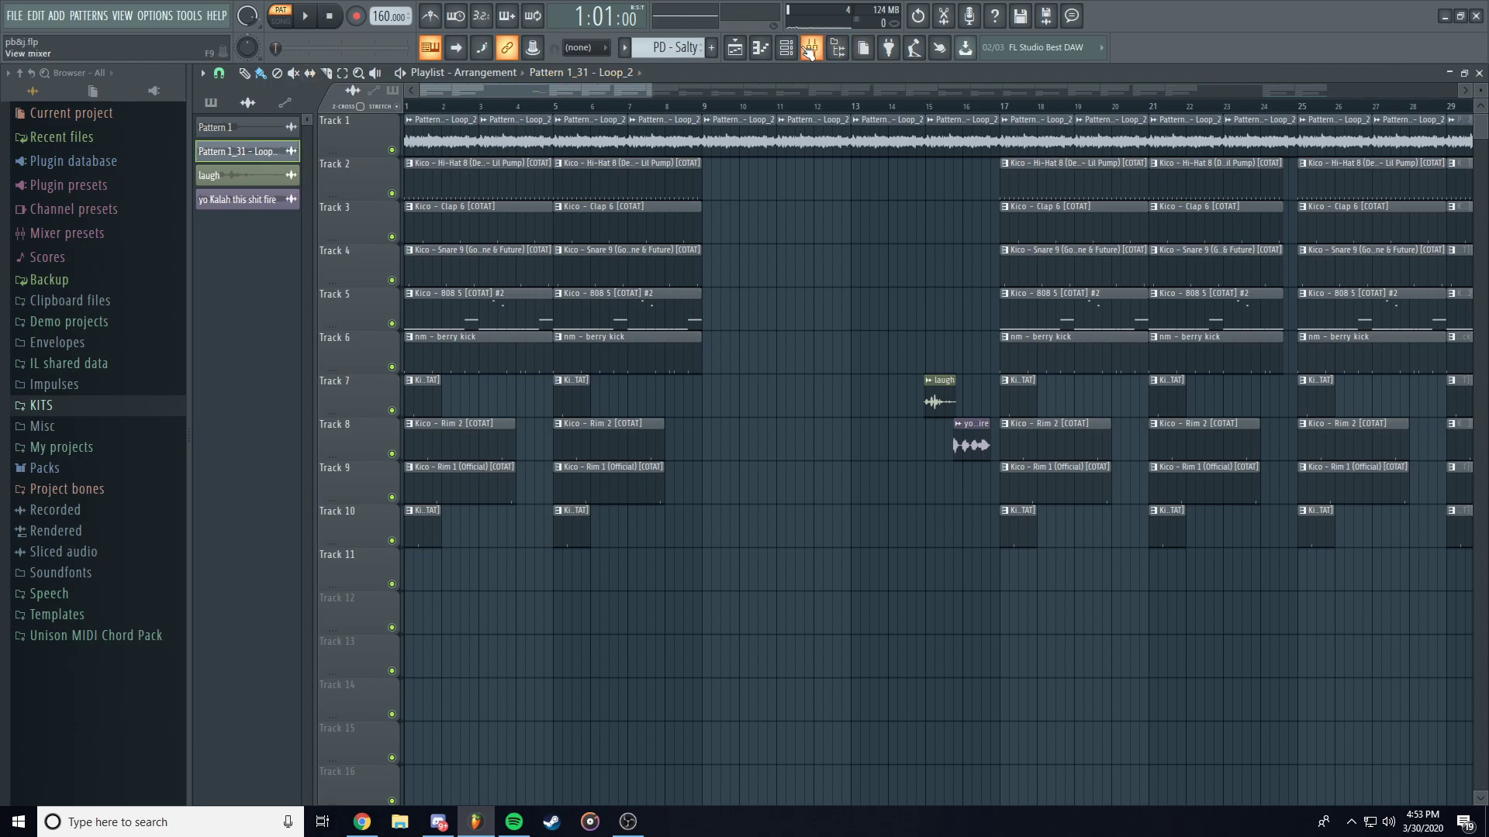
# Open the Fruity parametric EQ 2 on mixer Insert 6 and examine its band curve and available presets.
pyautogui.click(813, 50)
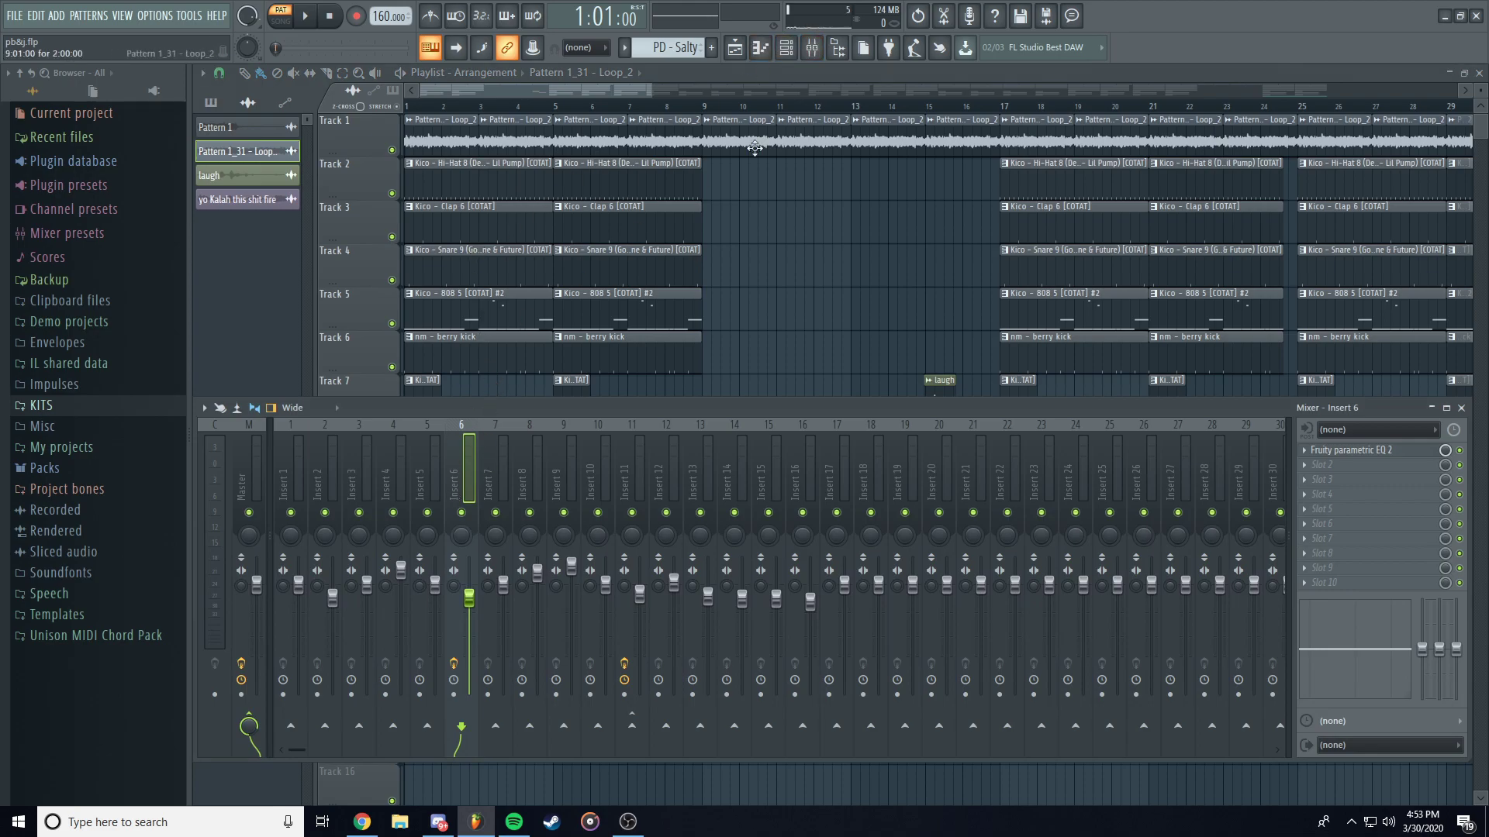
pyautogui.click(797, 51)
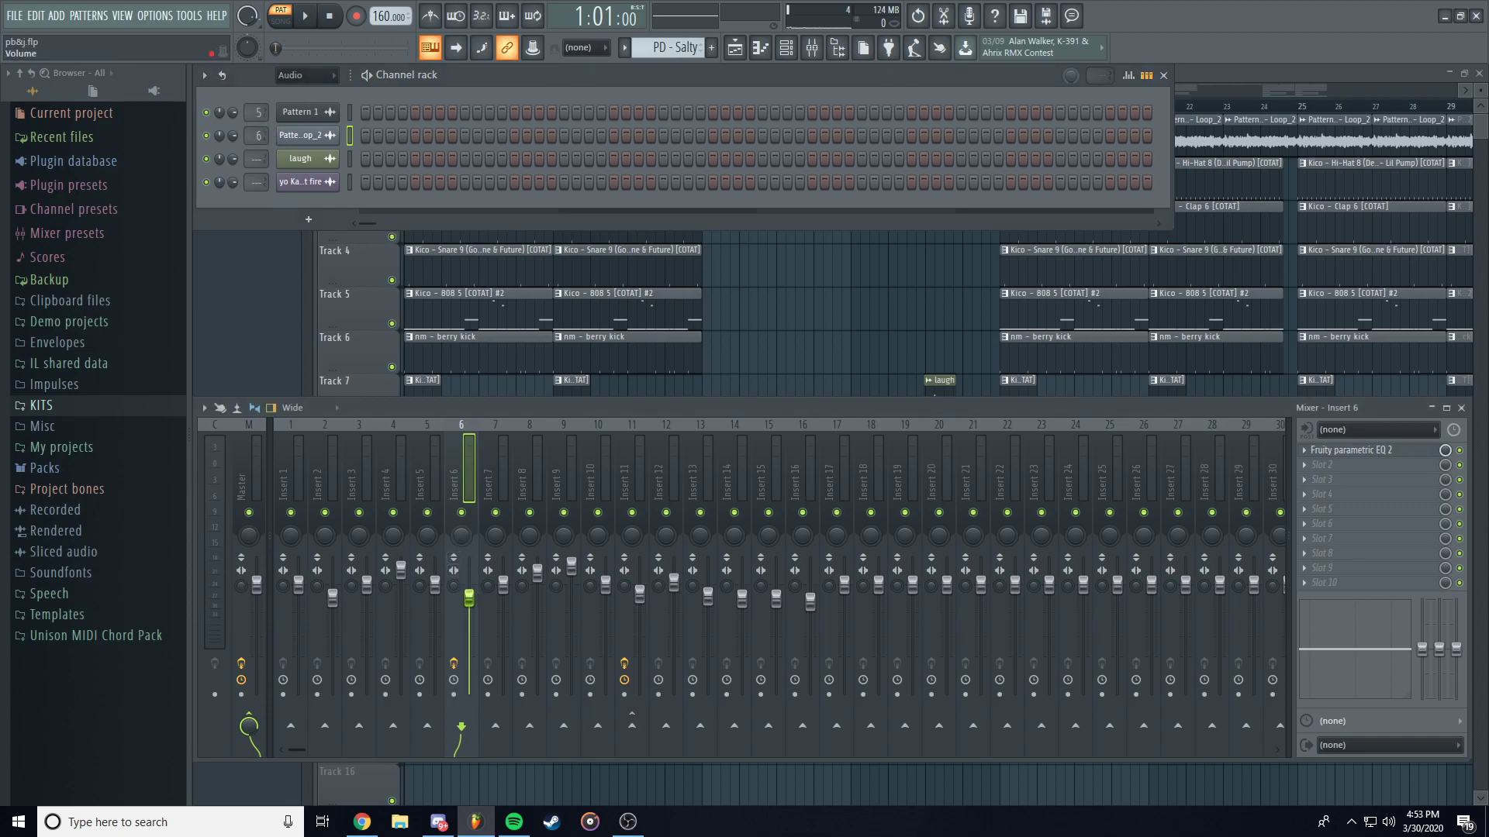
pyautogui.click(1326, 453)
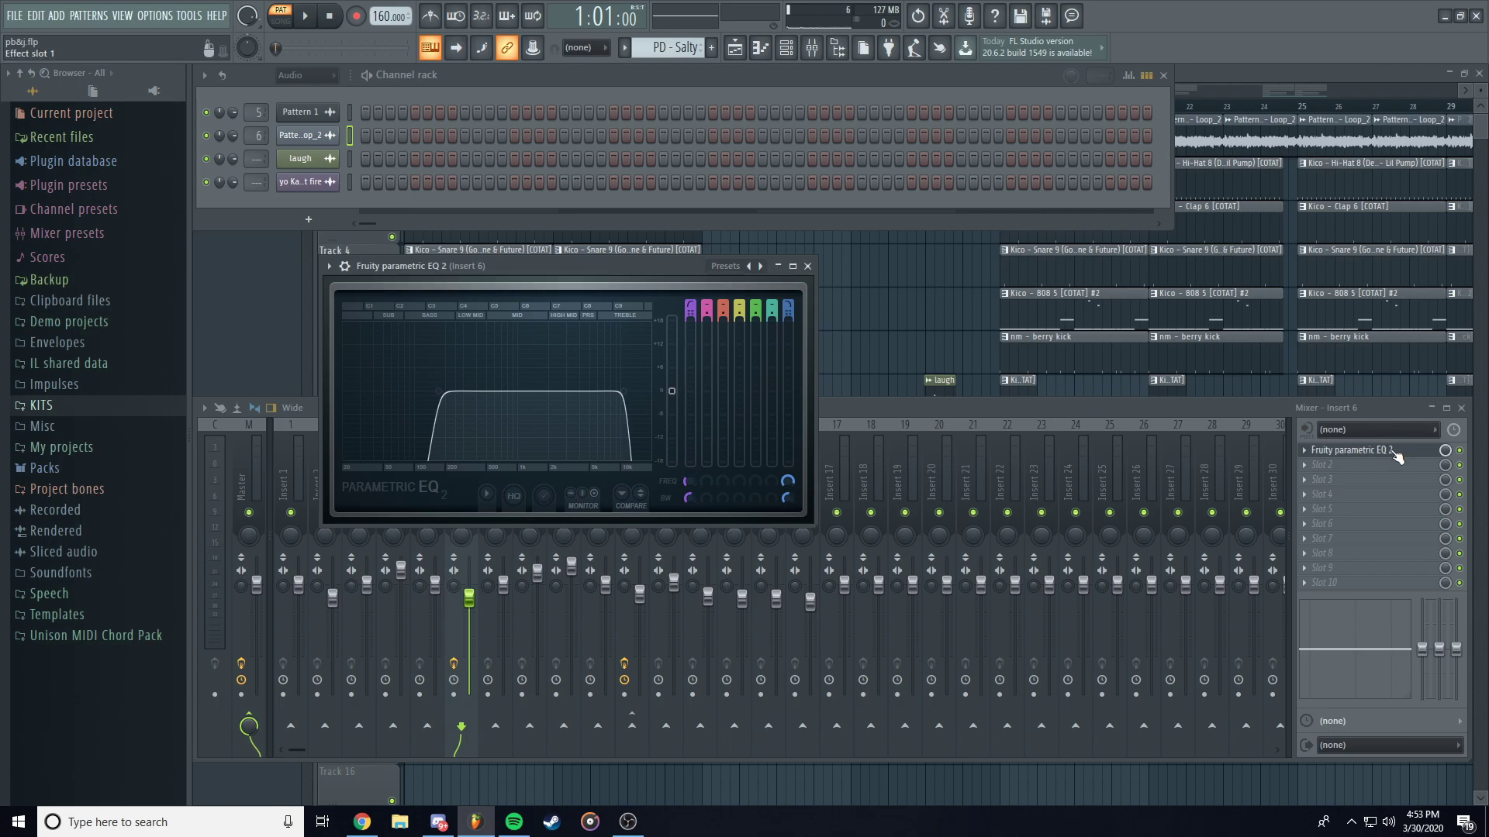
pyautogui.click(1307, 452)
pyautogui.moveTo(1324, 443)
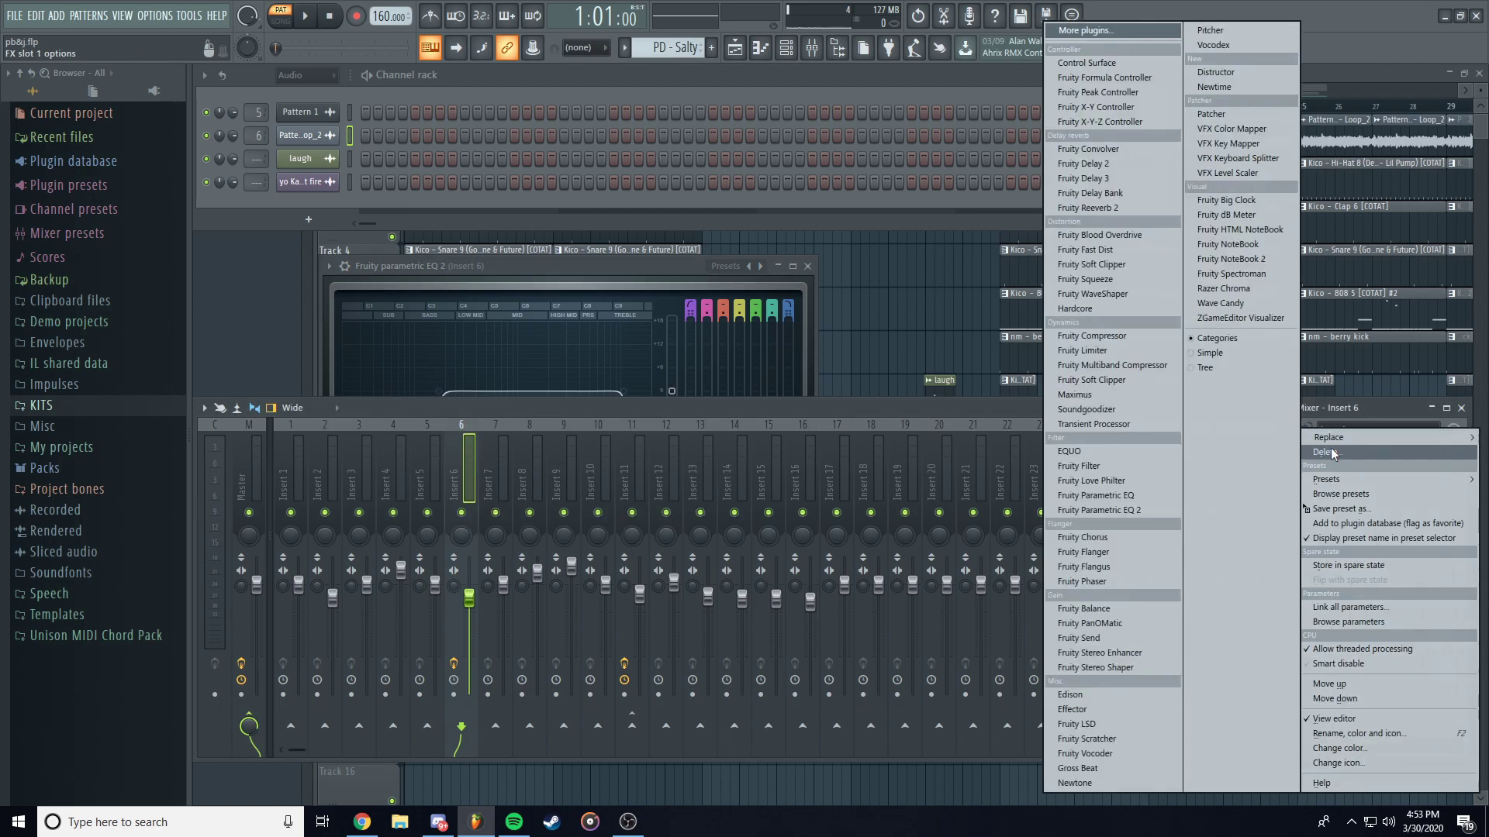
pyautogui.click(1368, 410)
pyautogui.click(649, 268)
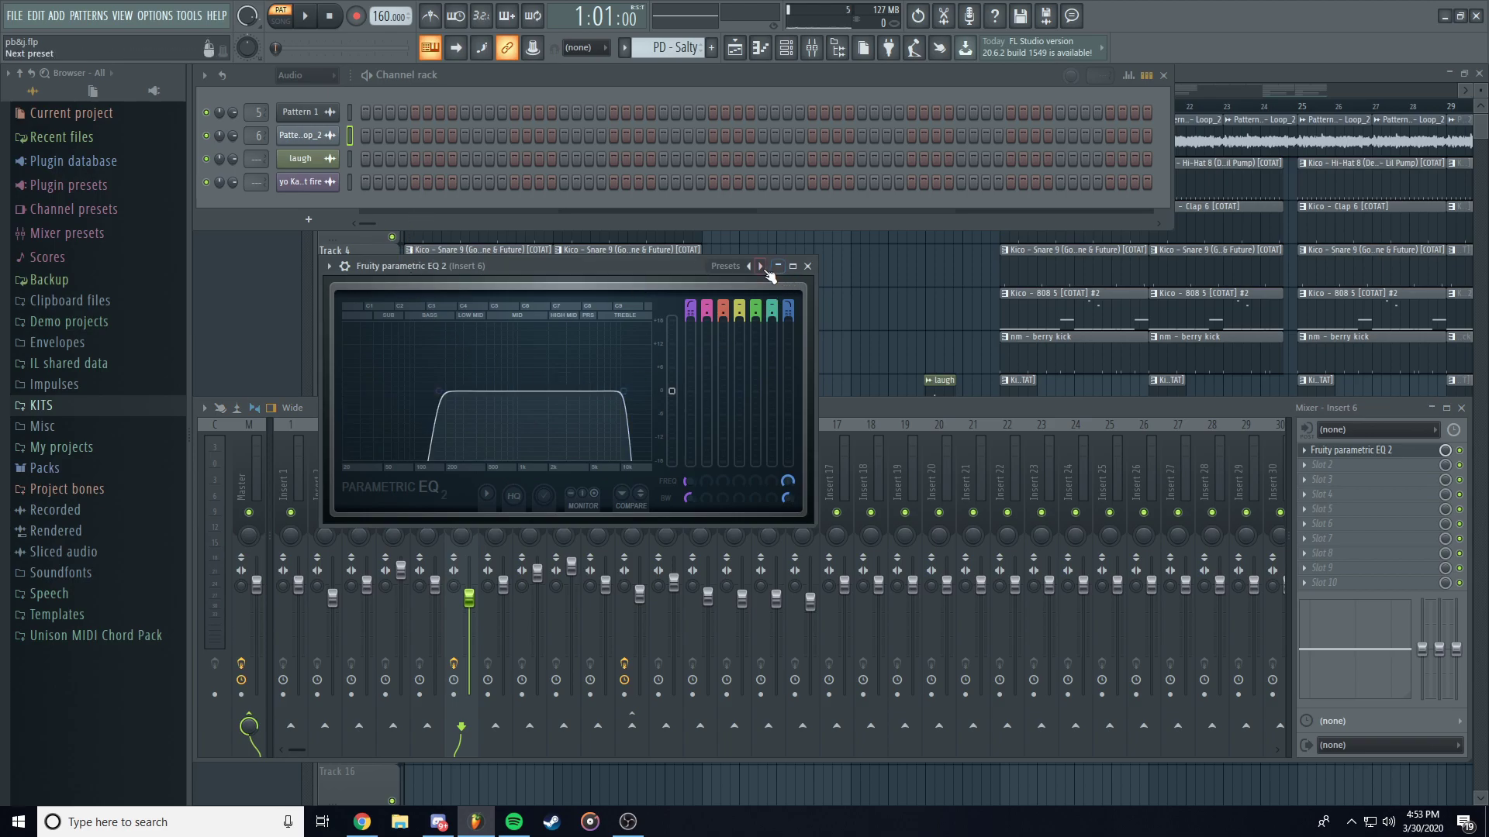
pyautogui.click(727, 268)
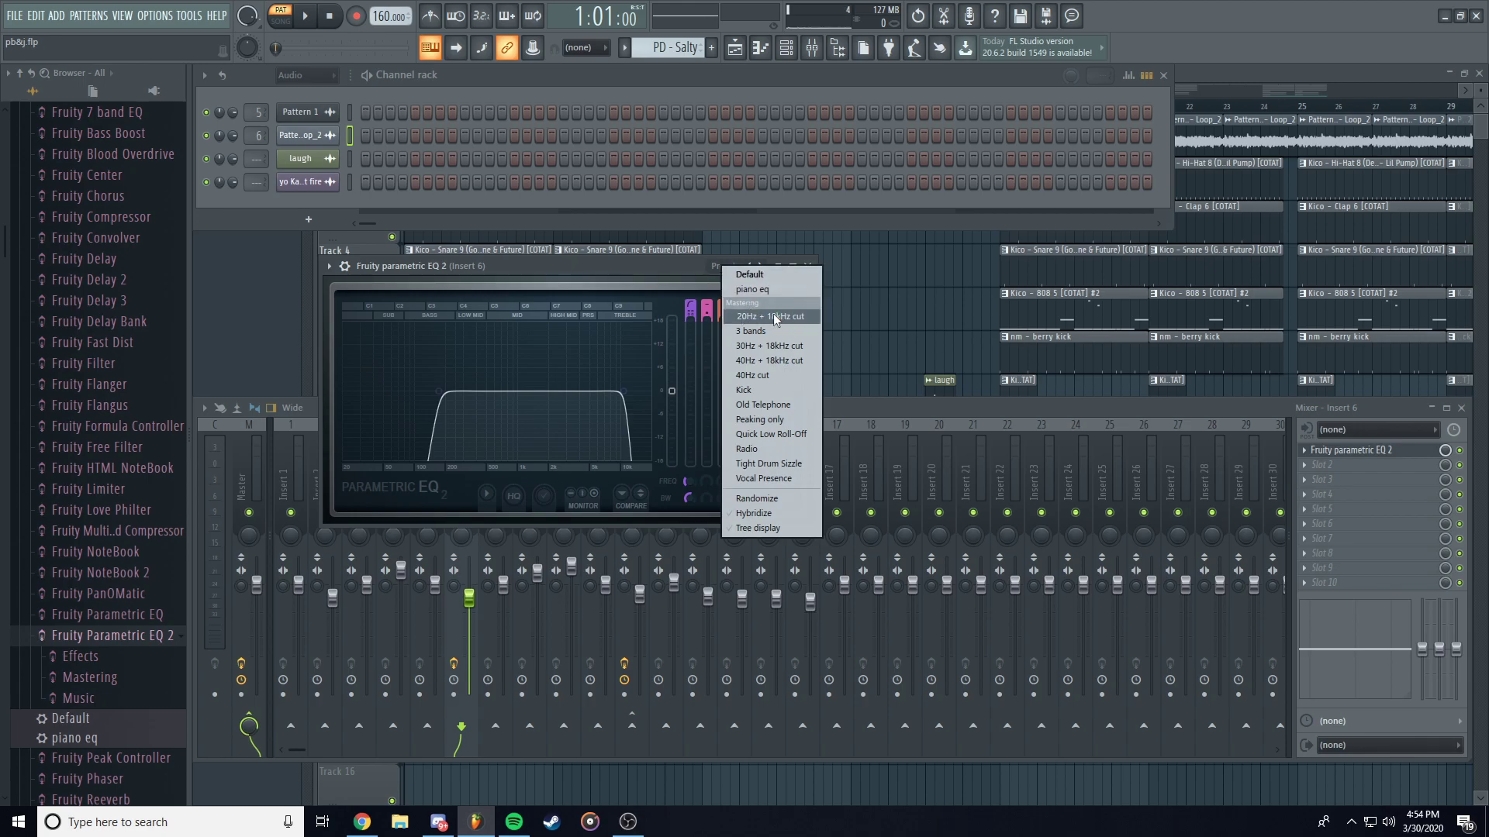
pyautogui.click(679, 266)
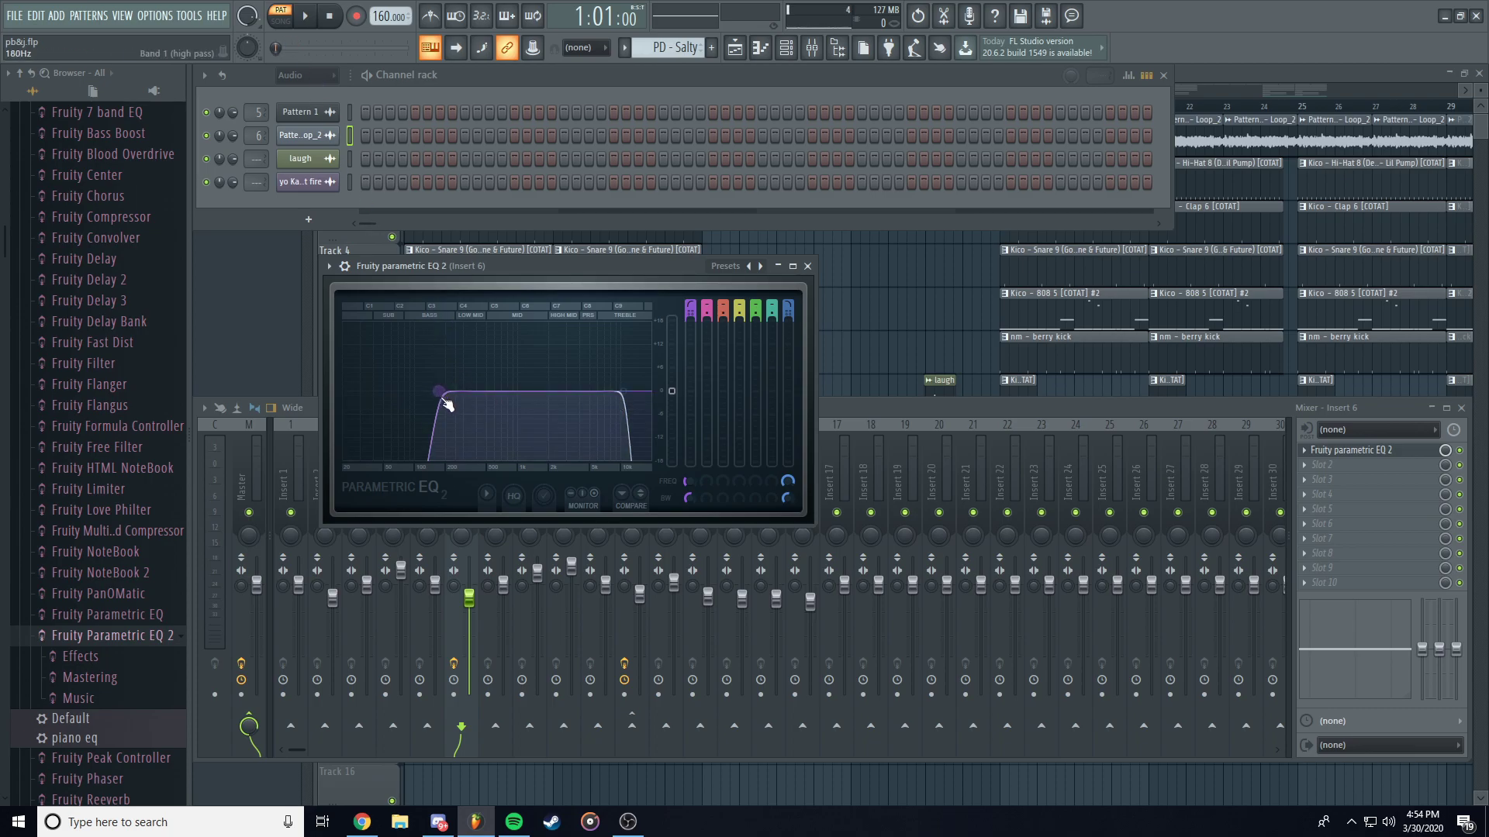
# Play the pattern briefly, then close the equalizer and return to the playlist.
pyautogui.click(311, 16)
pyautogui.click(329, 15)
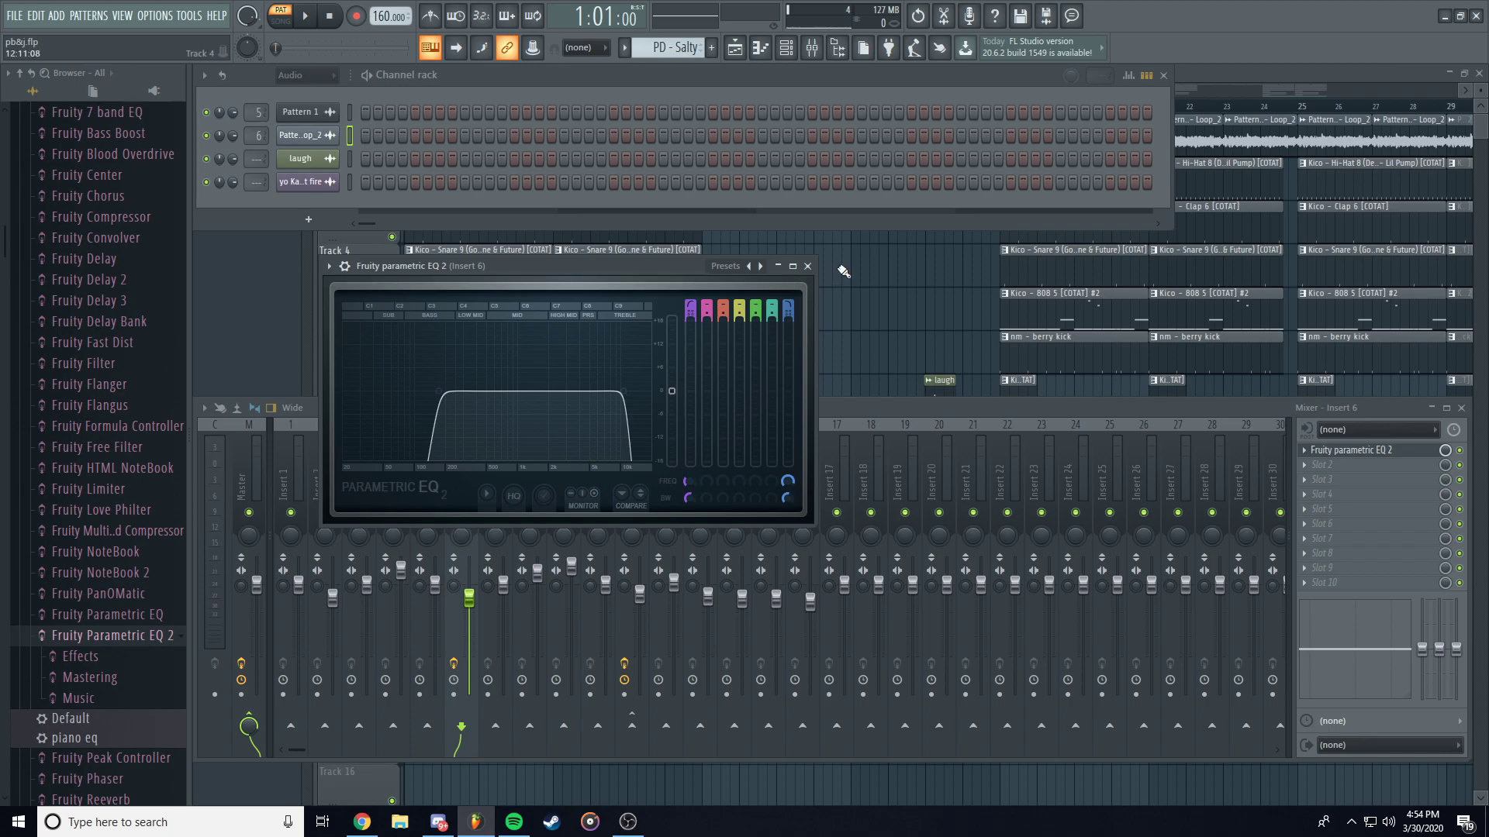
pyautogui.click(807, 266)
pyautogui.click(256, 267)
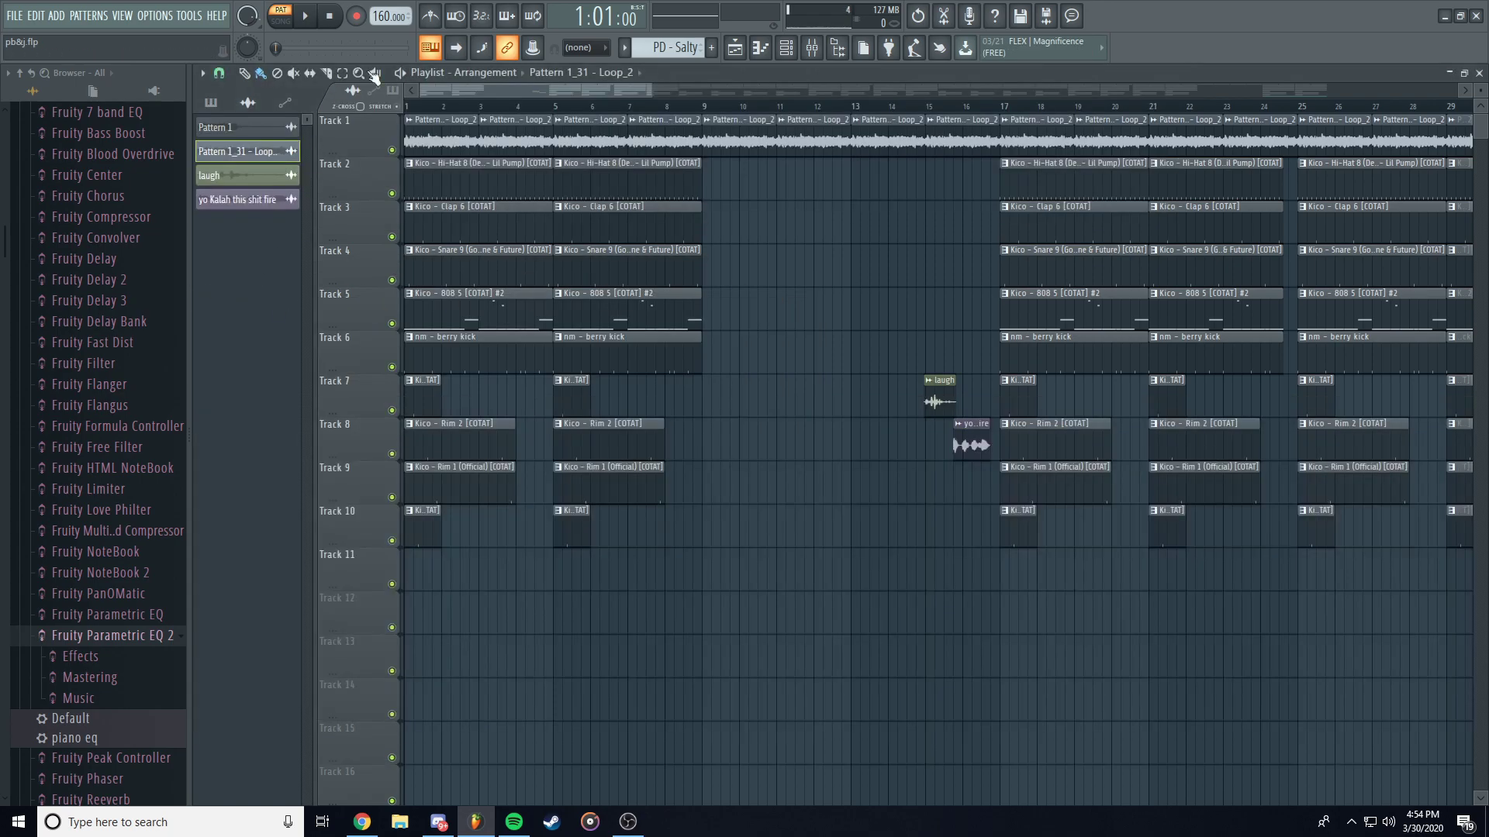
pyautogui.click(785, 48)
pyautogui.click(785, 48)
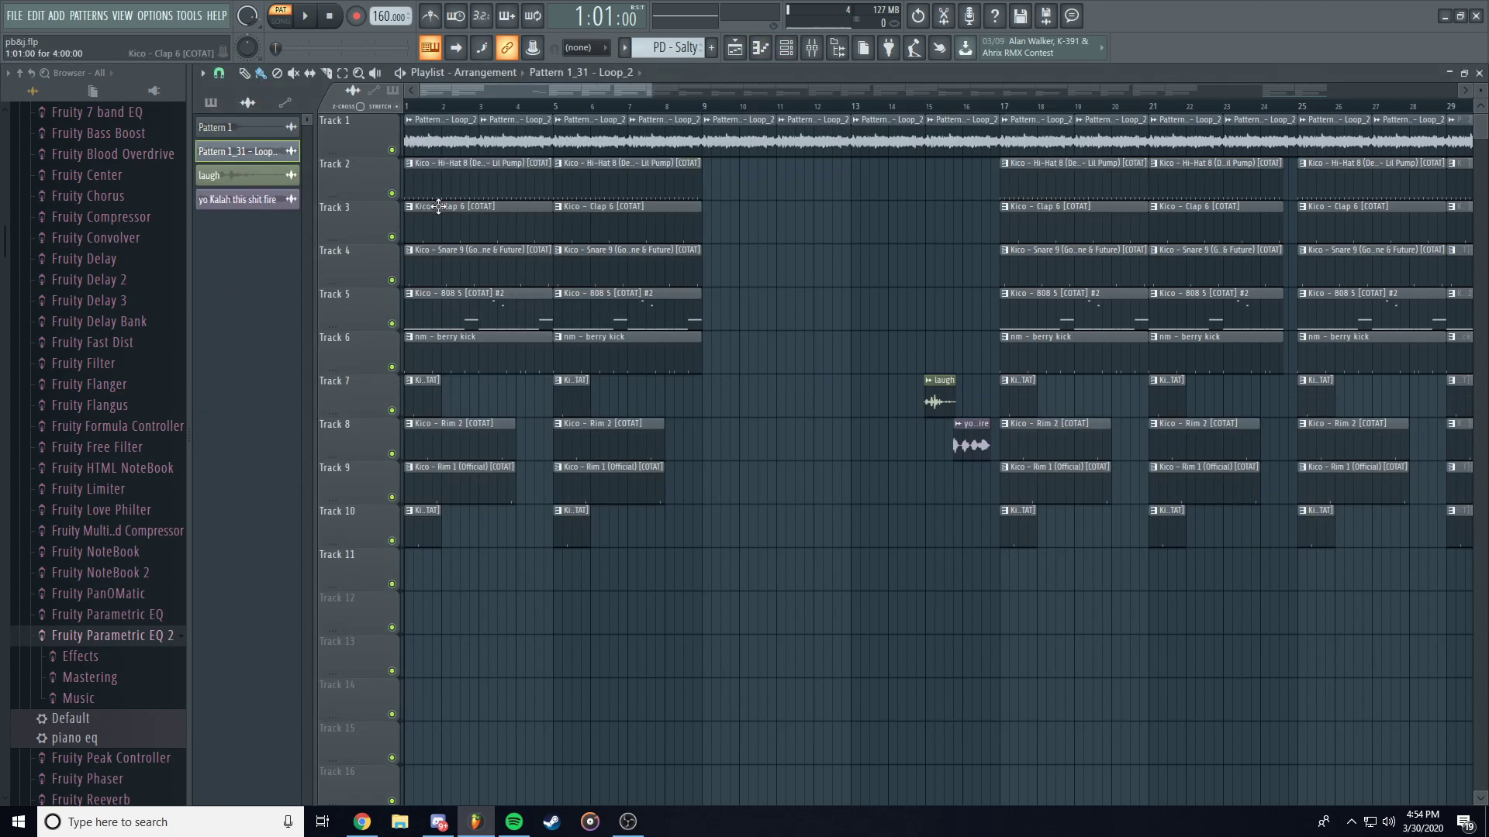
# Open the Channel rack and set its channel filter to show all channels.
pyautogui.click(786, 48)
pyautogui.click(306, 74)
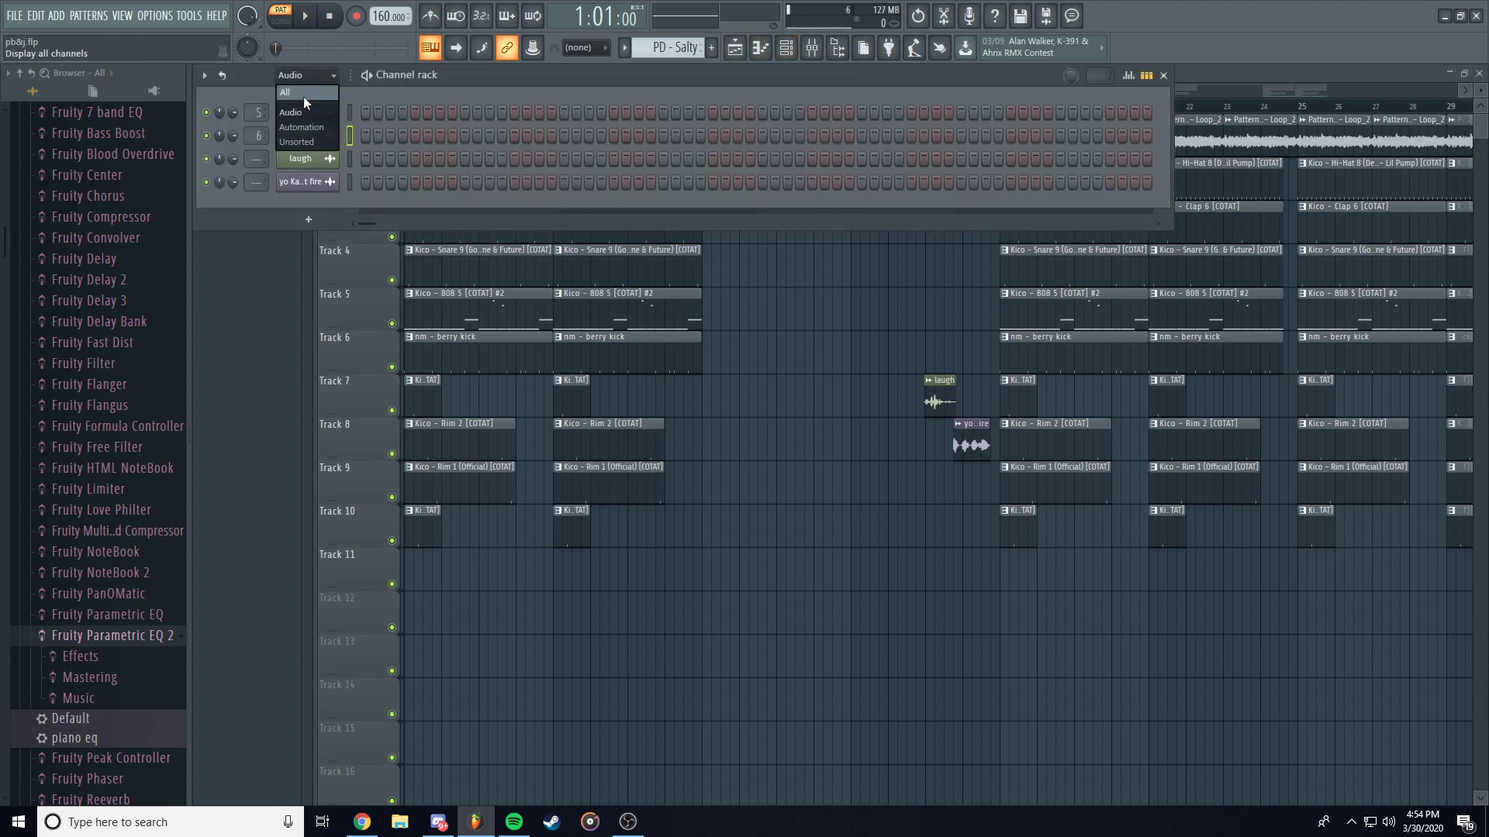
pyautogui.click(304, 96)
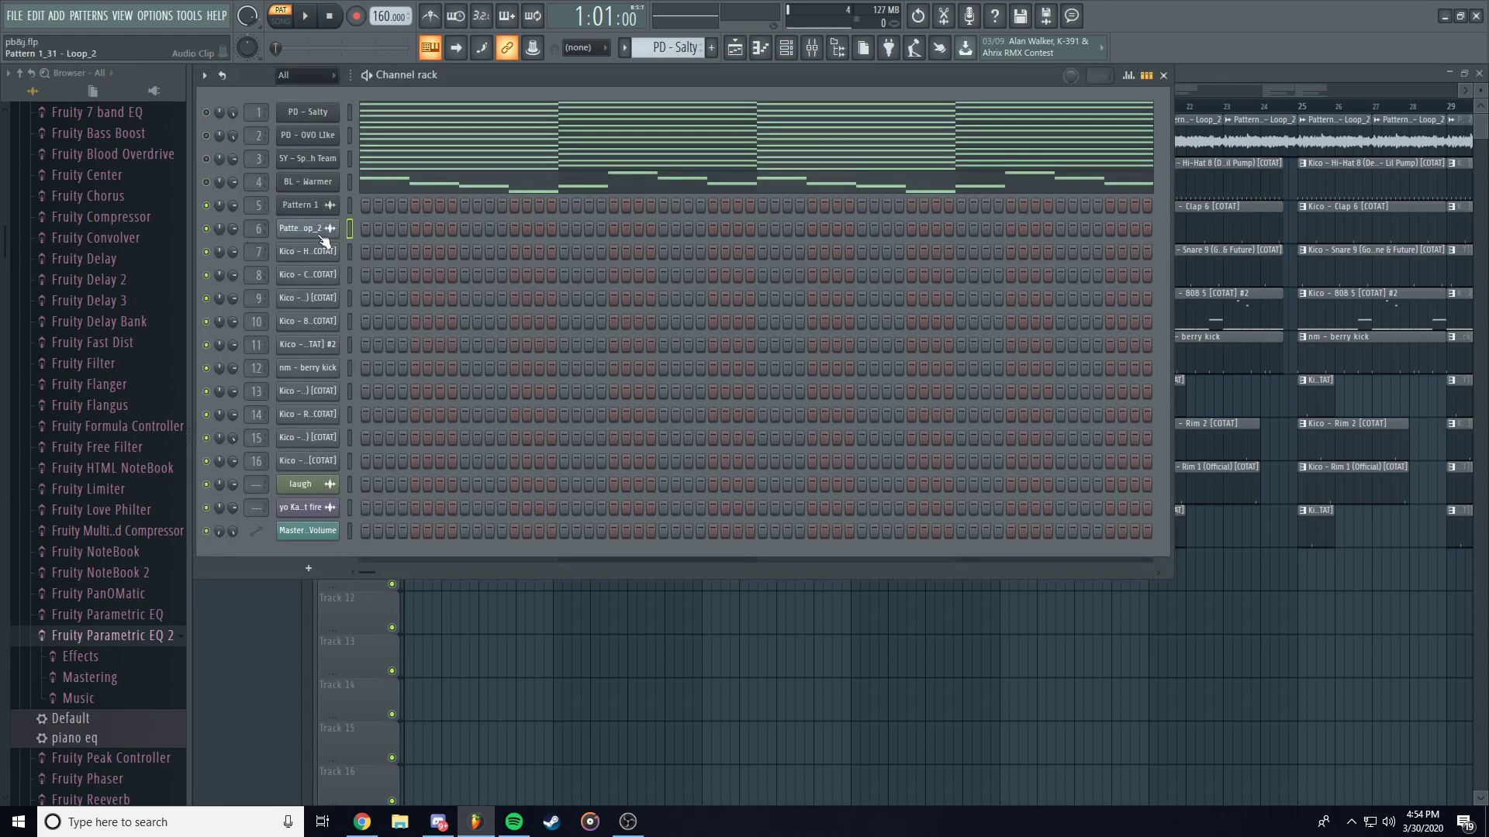
# Switch to the Kico - Hi-Hat 8 pattern and preview it briefly, stopping playback.
pyautogui.scroll(-1, 654, 44)
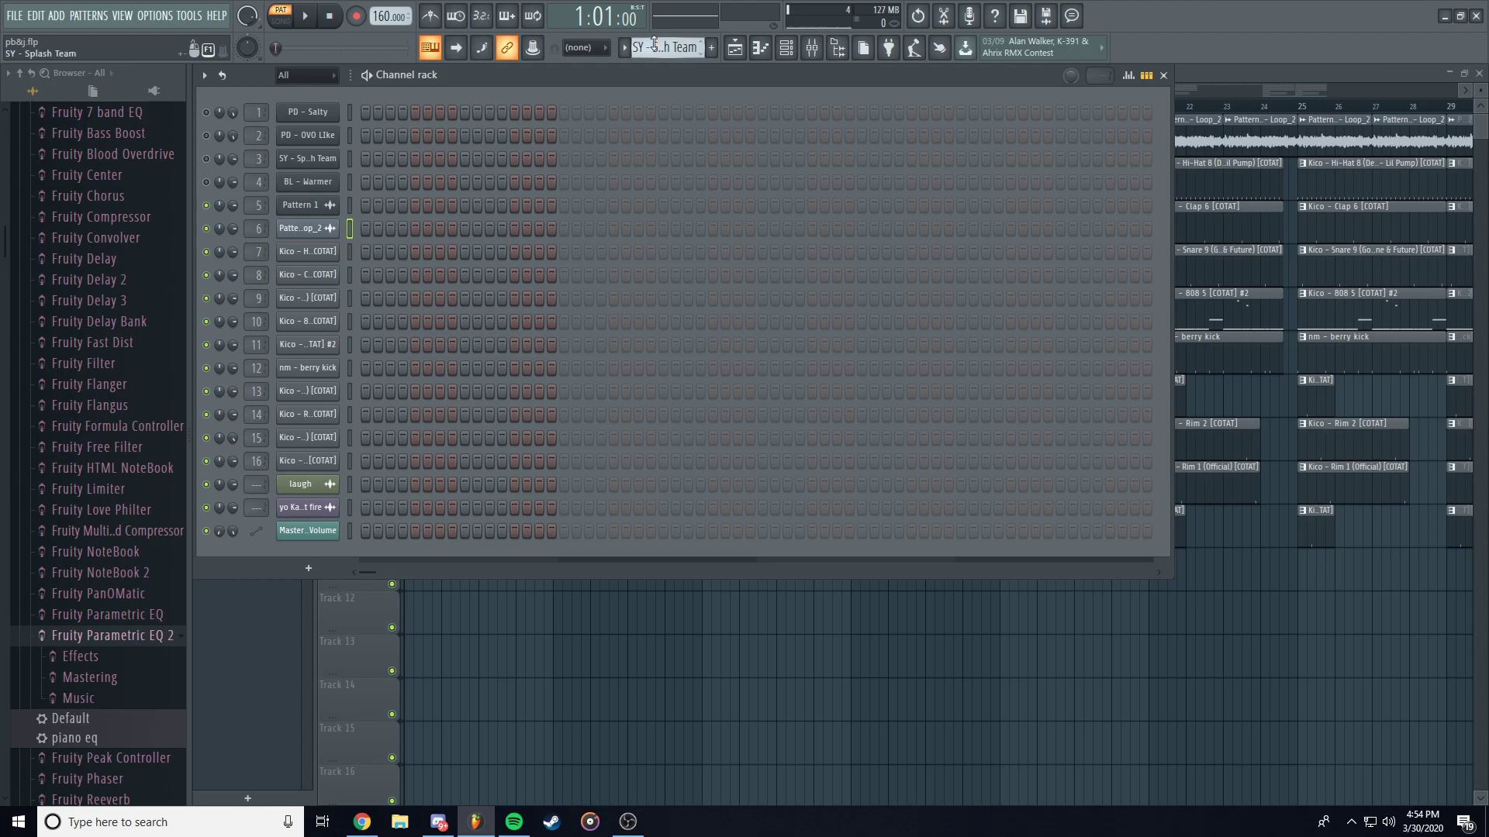
pyautogui.scroll(-4, 655, 44)
pyautogui.click(307, 21)
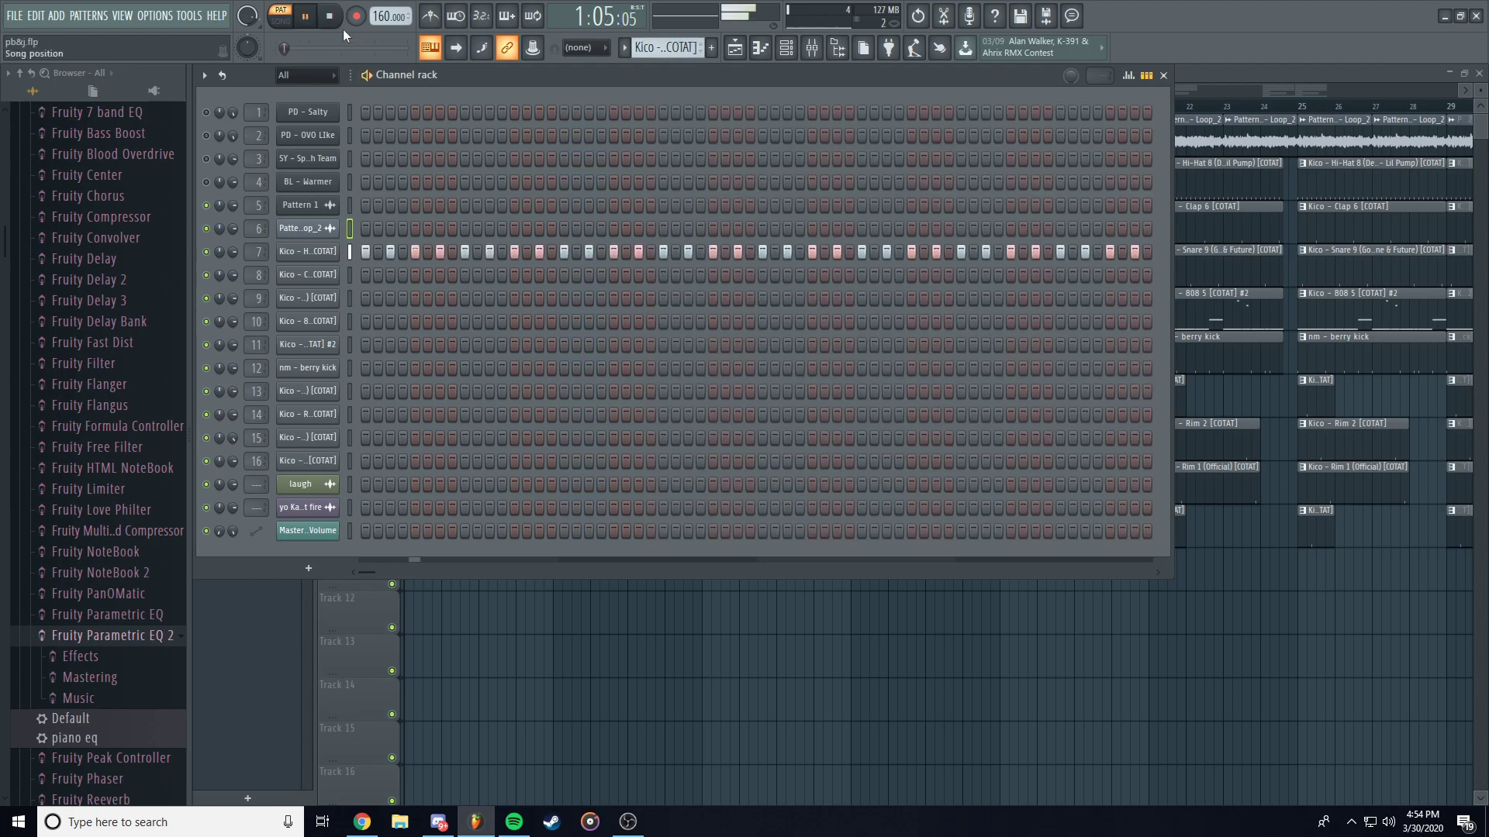
pyautogui.click(334, 18)
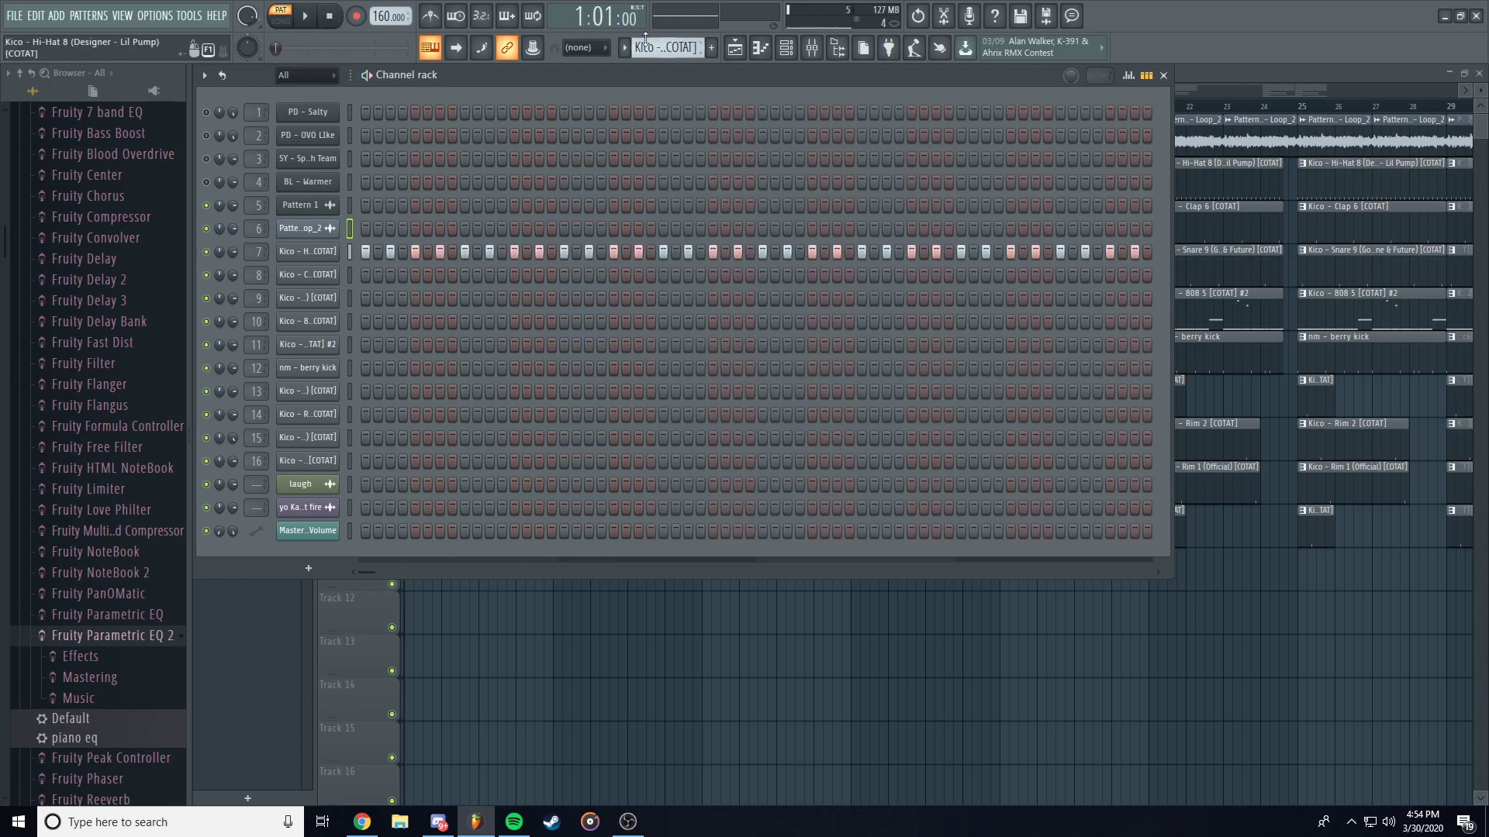
# Preview the Kico - Clap 6 pattern and the Kico - Snare 9 pattern in turn, stopping playback after each.
pyautogui.scroll(-1, 667, 48)
pyautogui.click(305, 16)
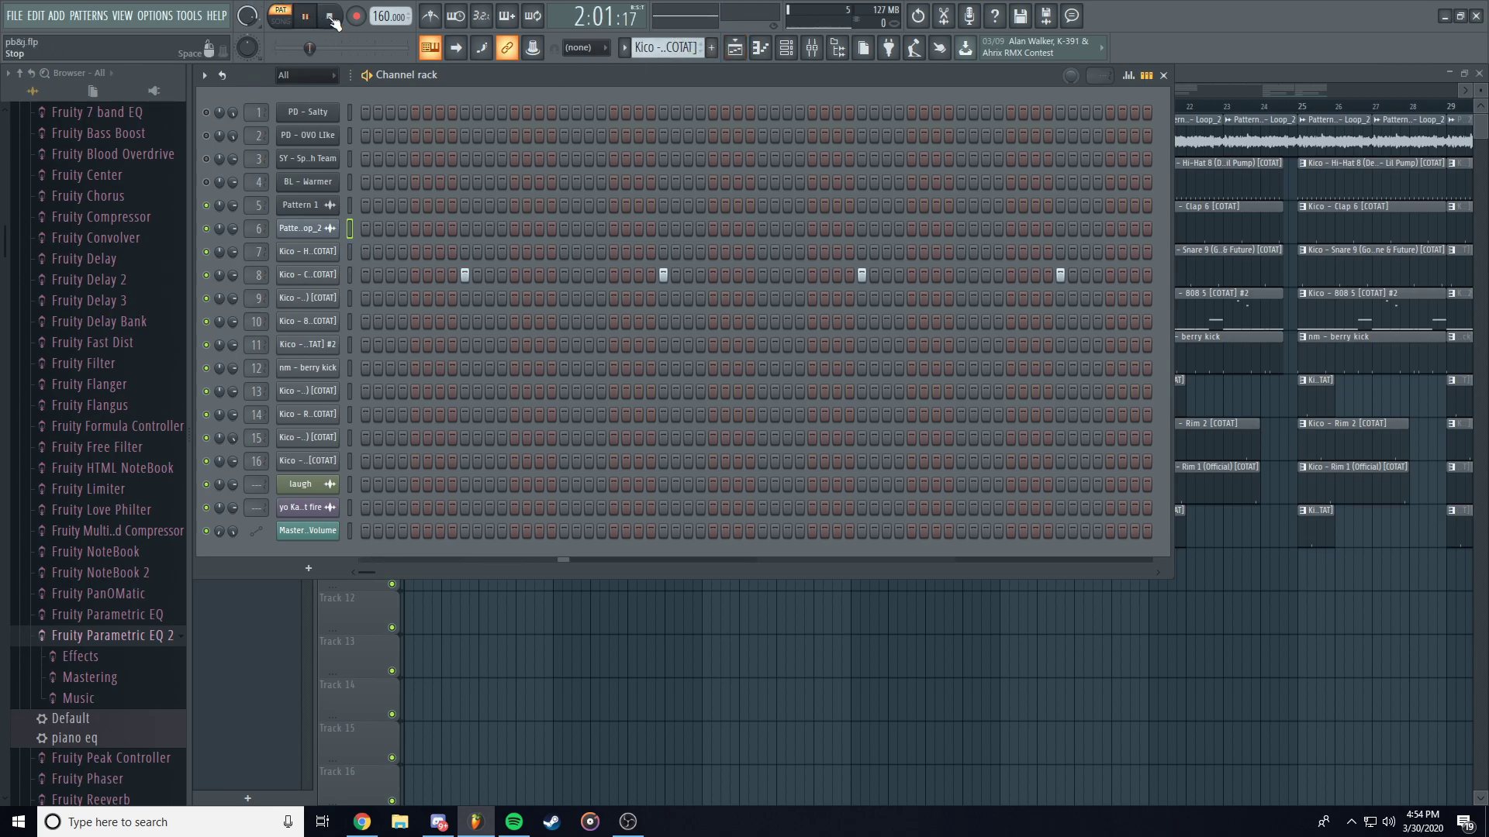
pyautogui.click(331, 17)
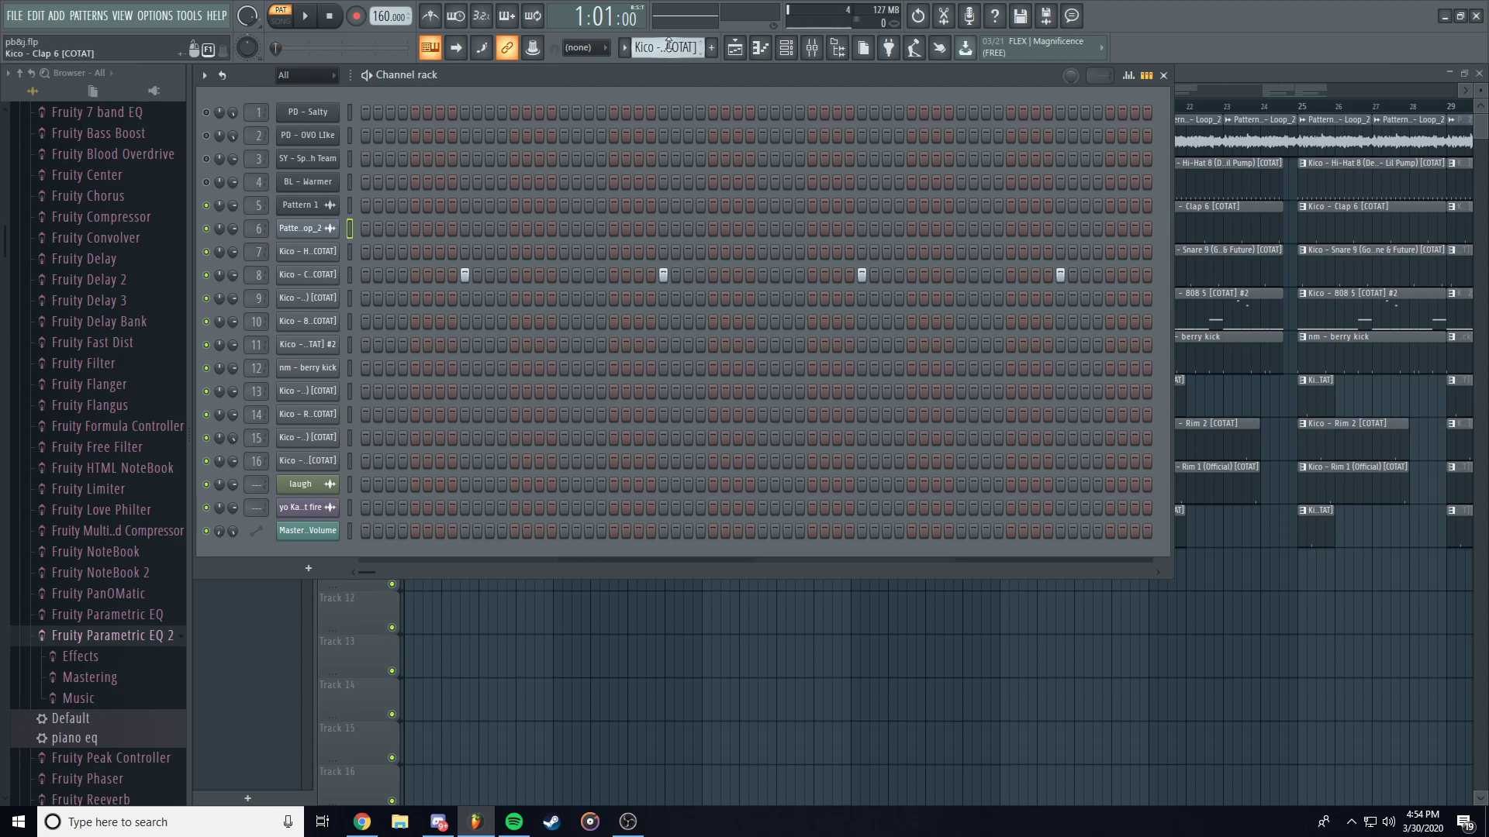
pyautogui.scroll(-1, 668, 44)
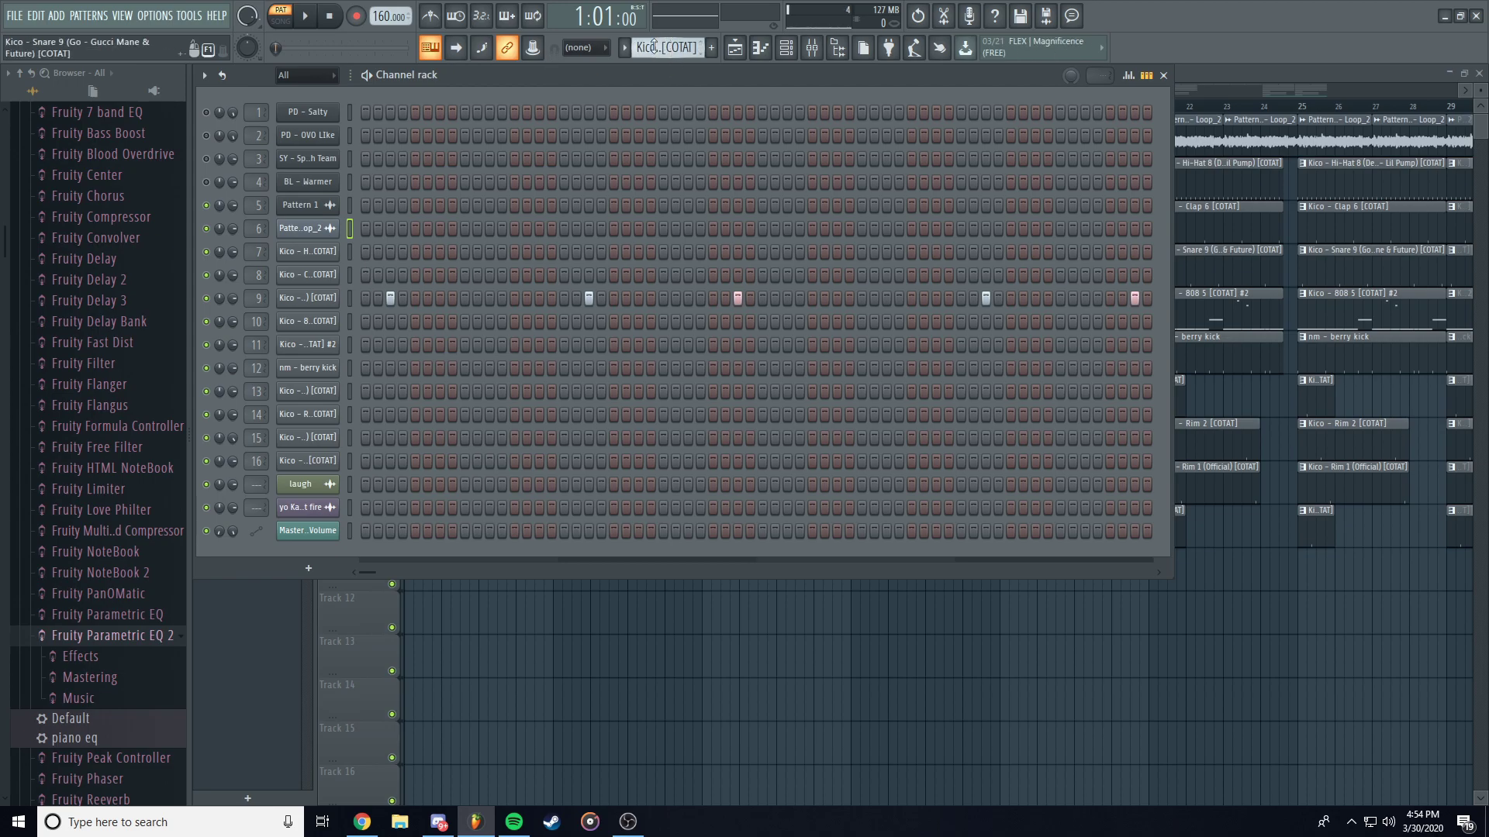
pyautogui.click(309, 18)
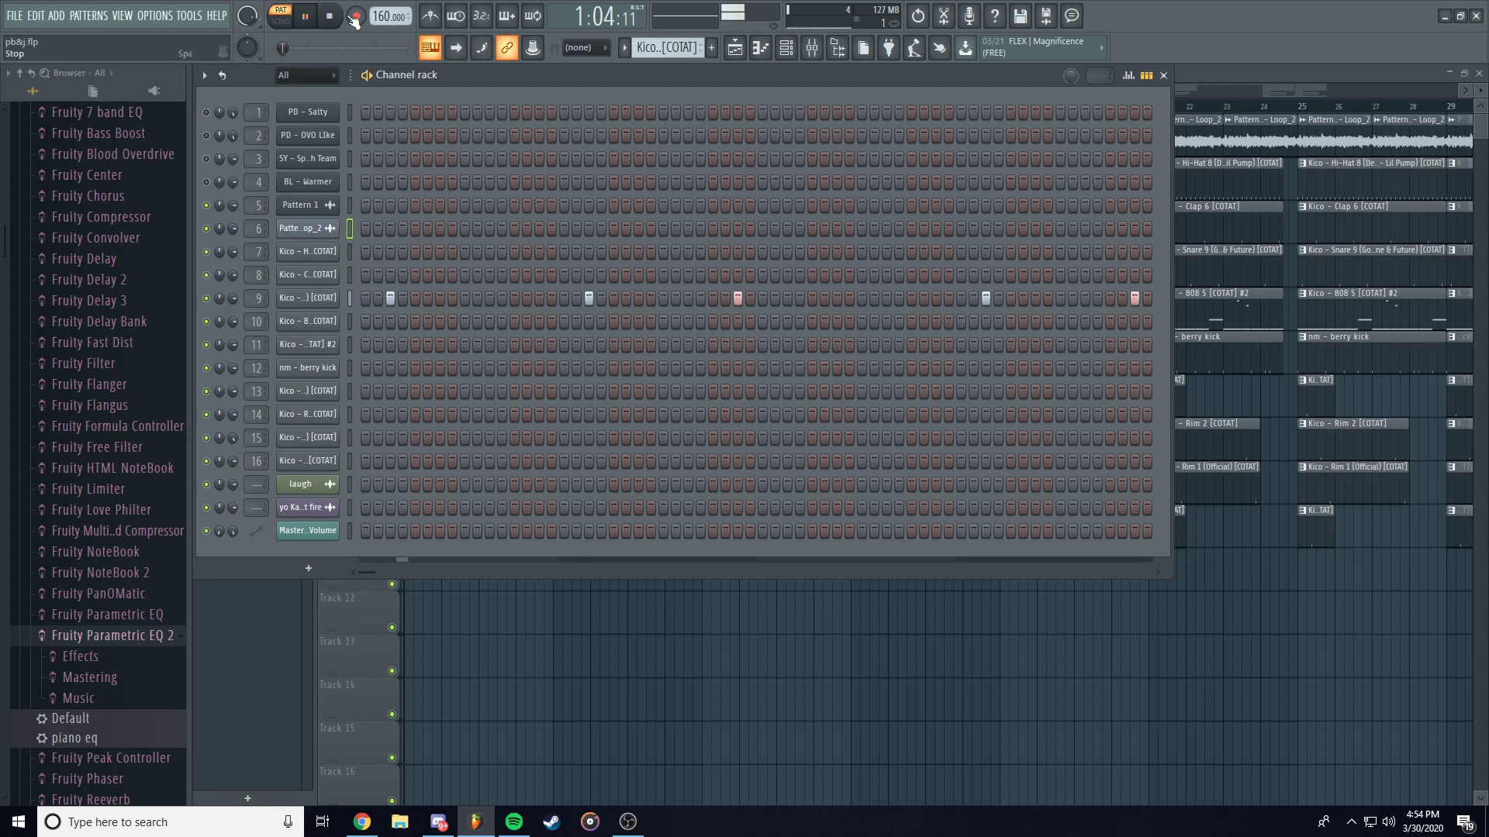
pyautogui.click(332, 17)
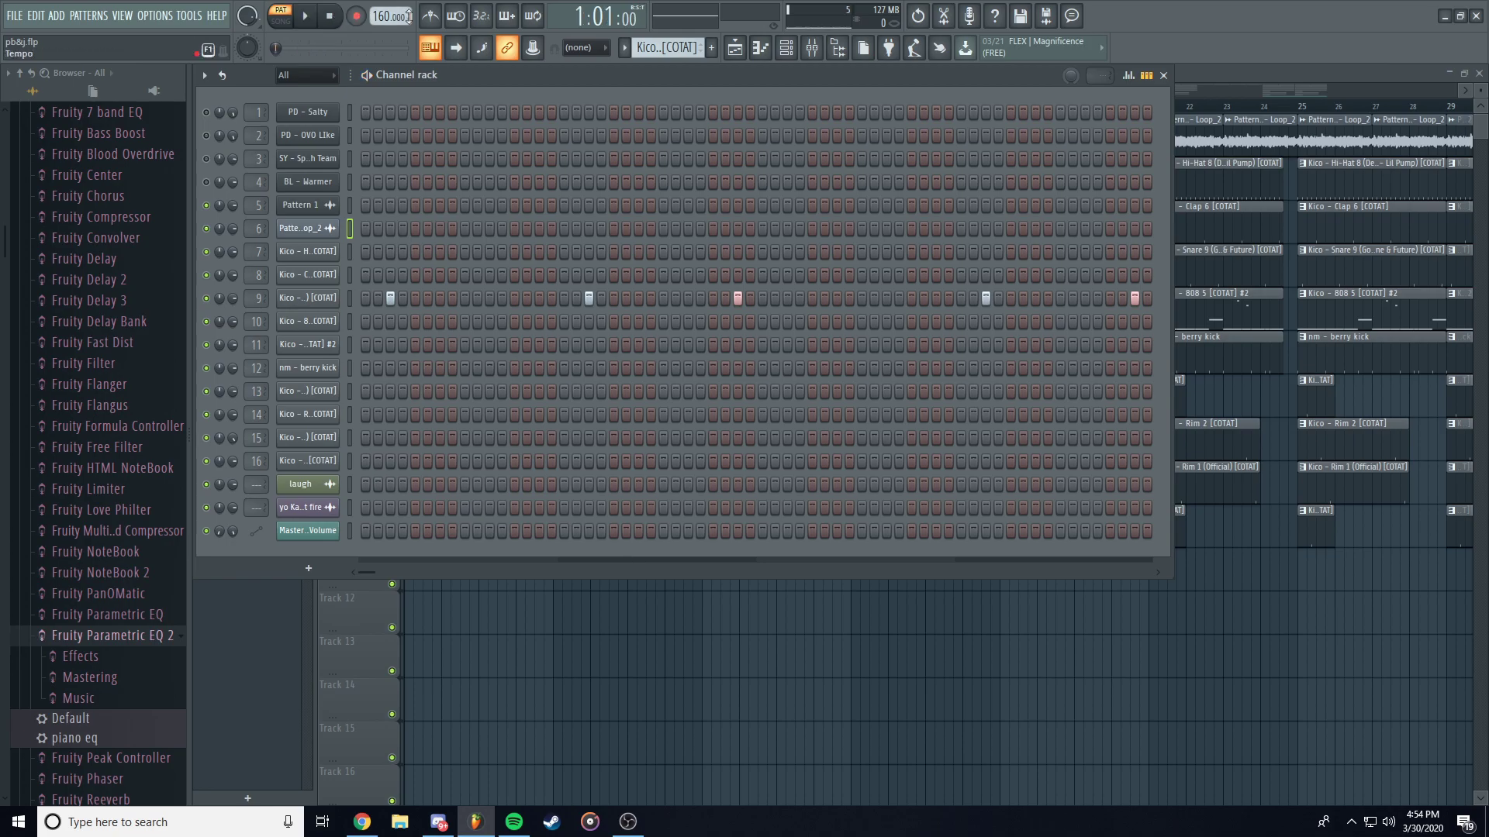
# Preview the Kico - 808 5 [COTAT] #2 pattern and the nm - berry kick pattern in turn.
pyautogui.scroll(-1, 668, 46)
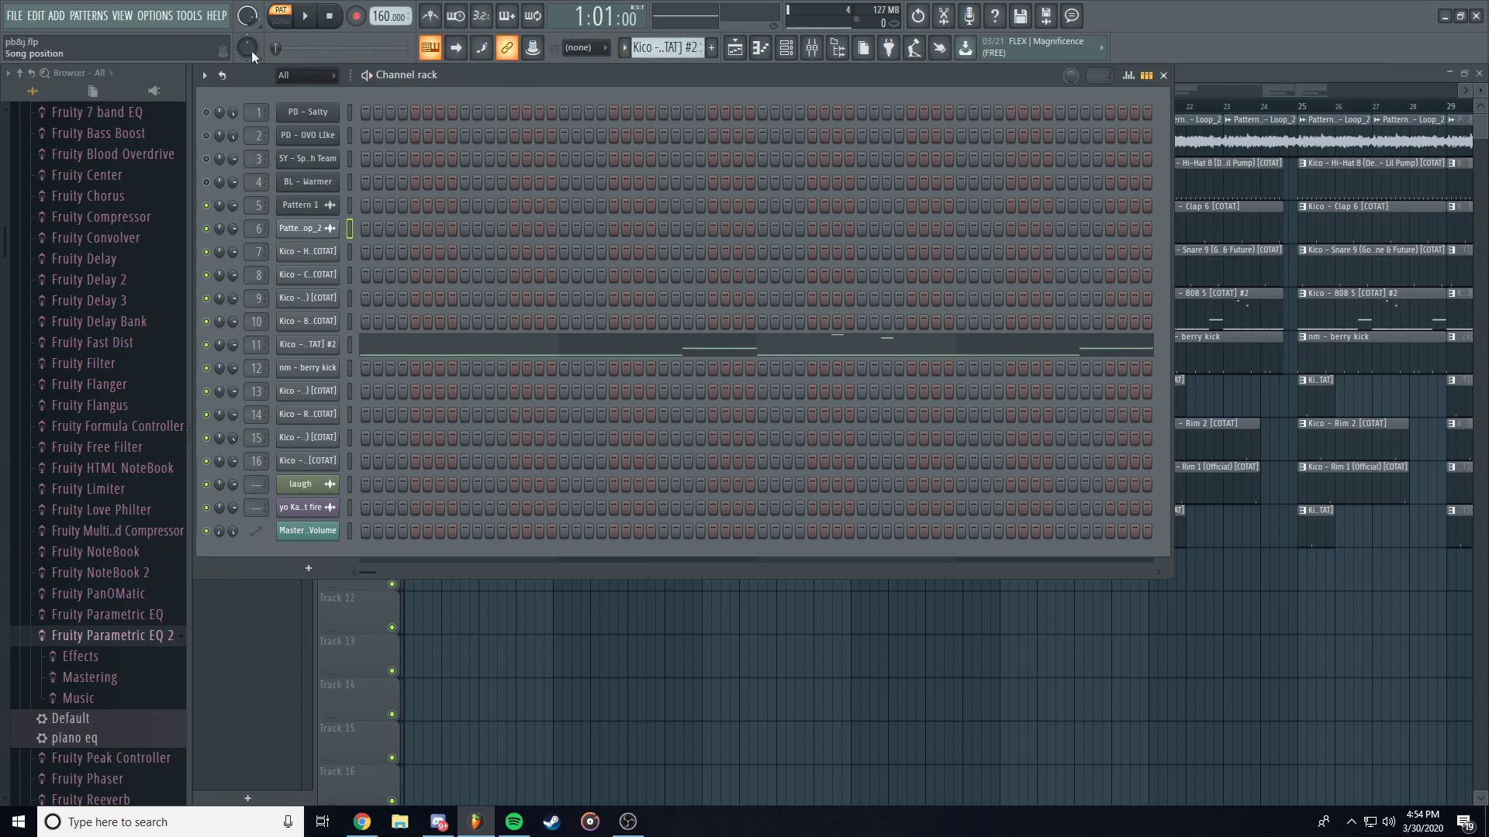
pyautogui.click(309, 18)
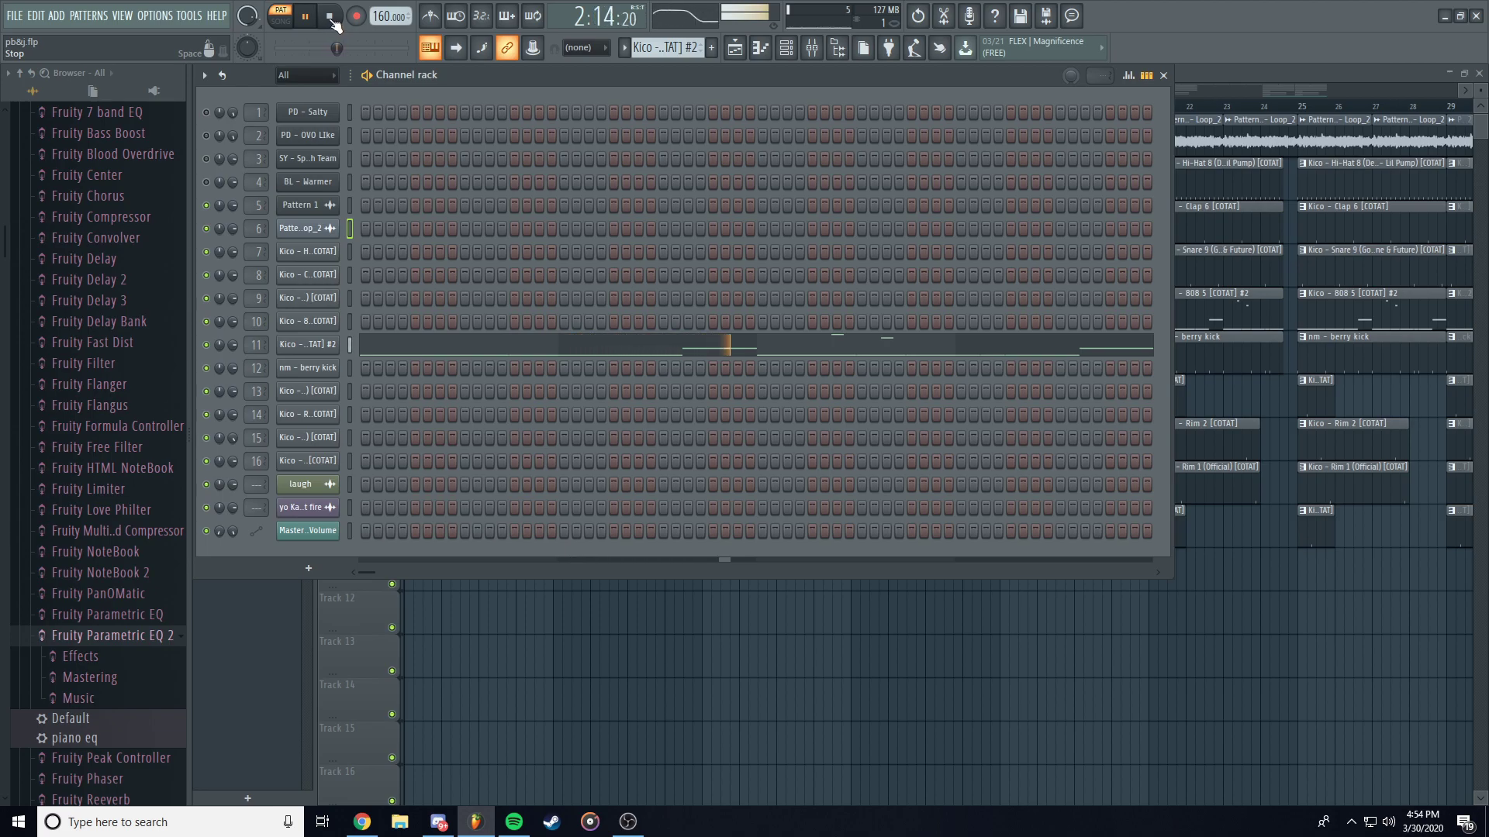
pyautogui.click(333, 21)
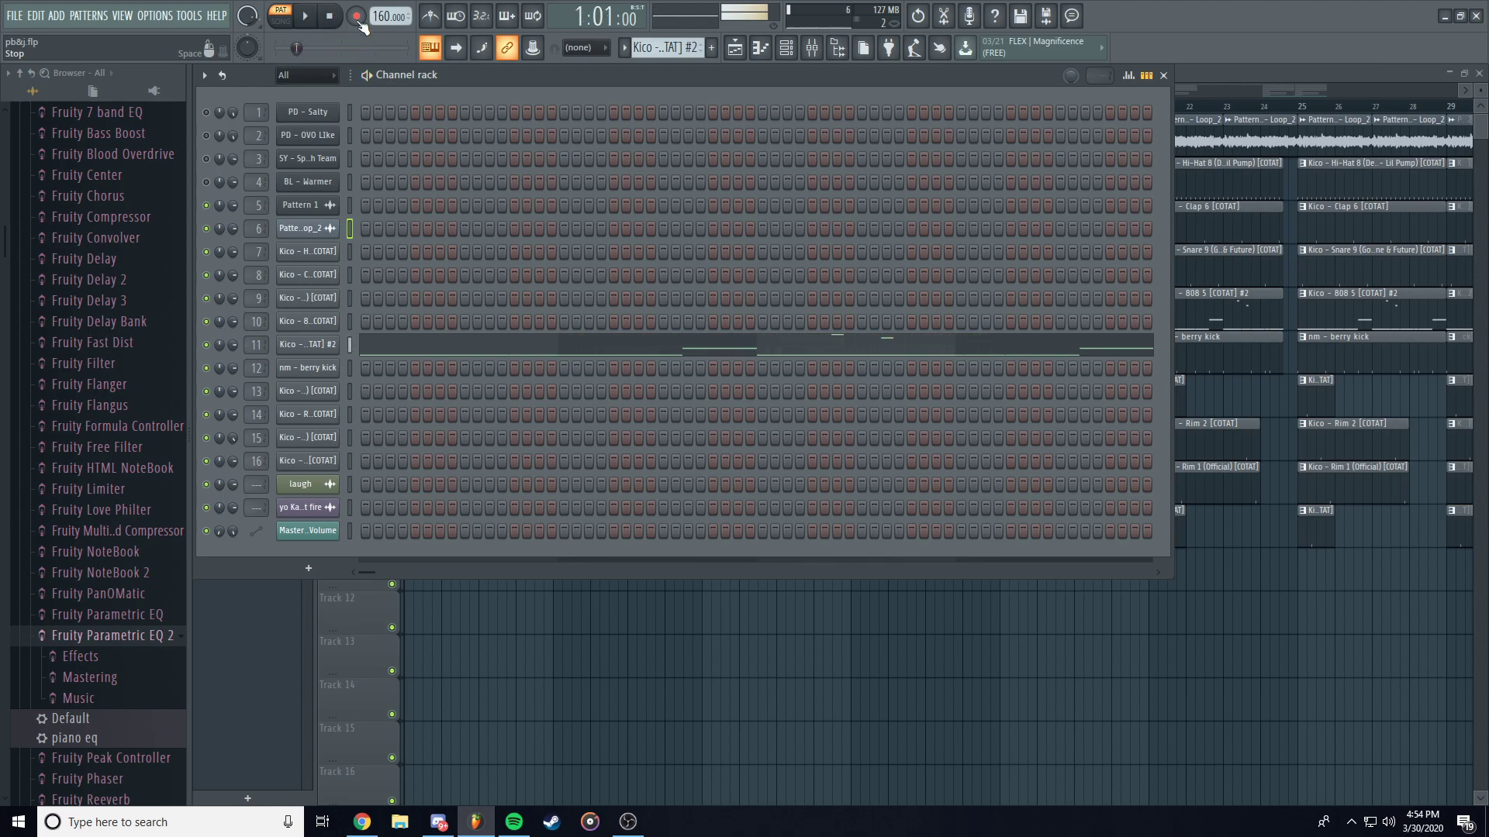
pyautogui.press('KP_Add')
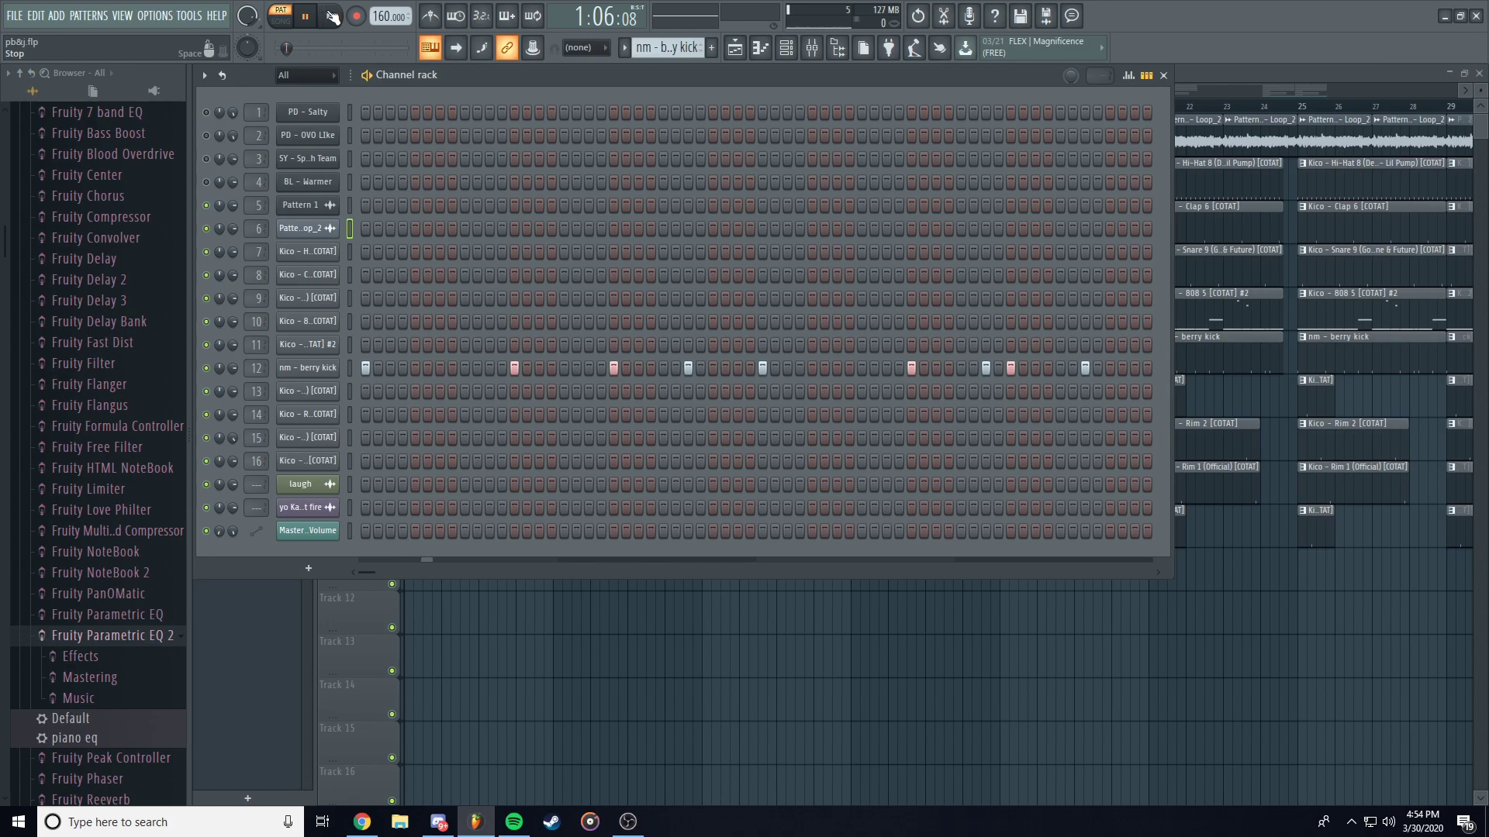
# Preview the Kico shaker pattern and the Kico - Rim 2 pattern in turn, stopping playback after each.
pyautogui.scroll(-1, 659, 48)
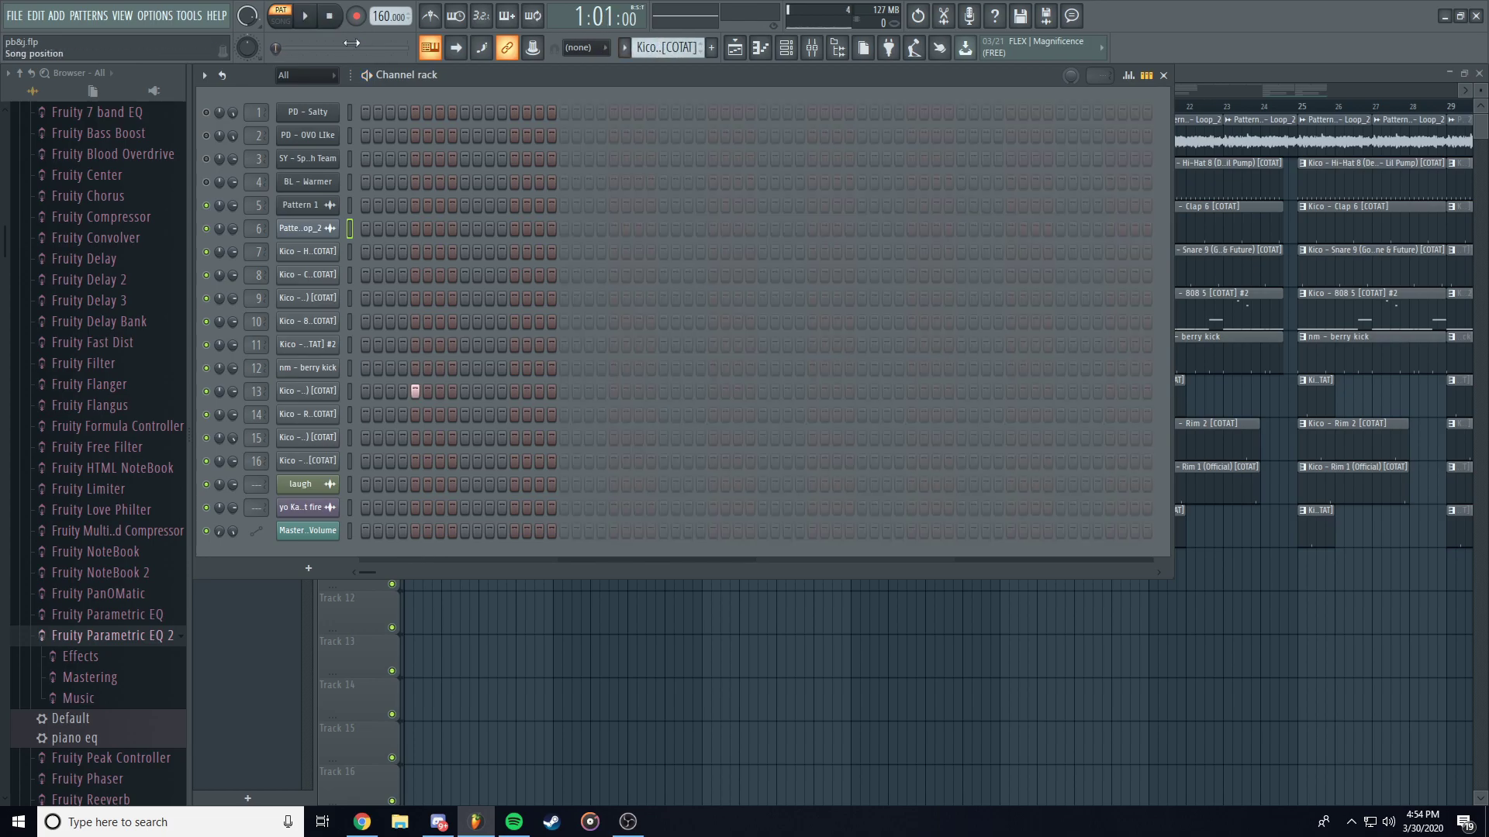
pyautogui.click(308, 17)
pyautogui.click(331, 18)
pyautogui.scroll(-1, 663, 48)
pyautogui.click(304, 16)
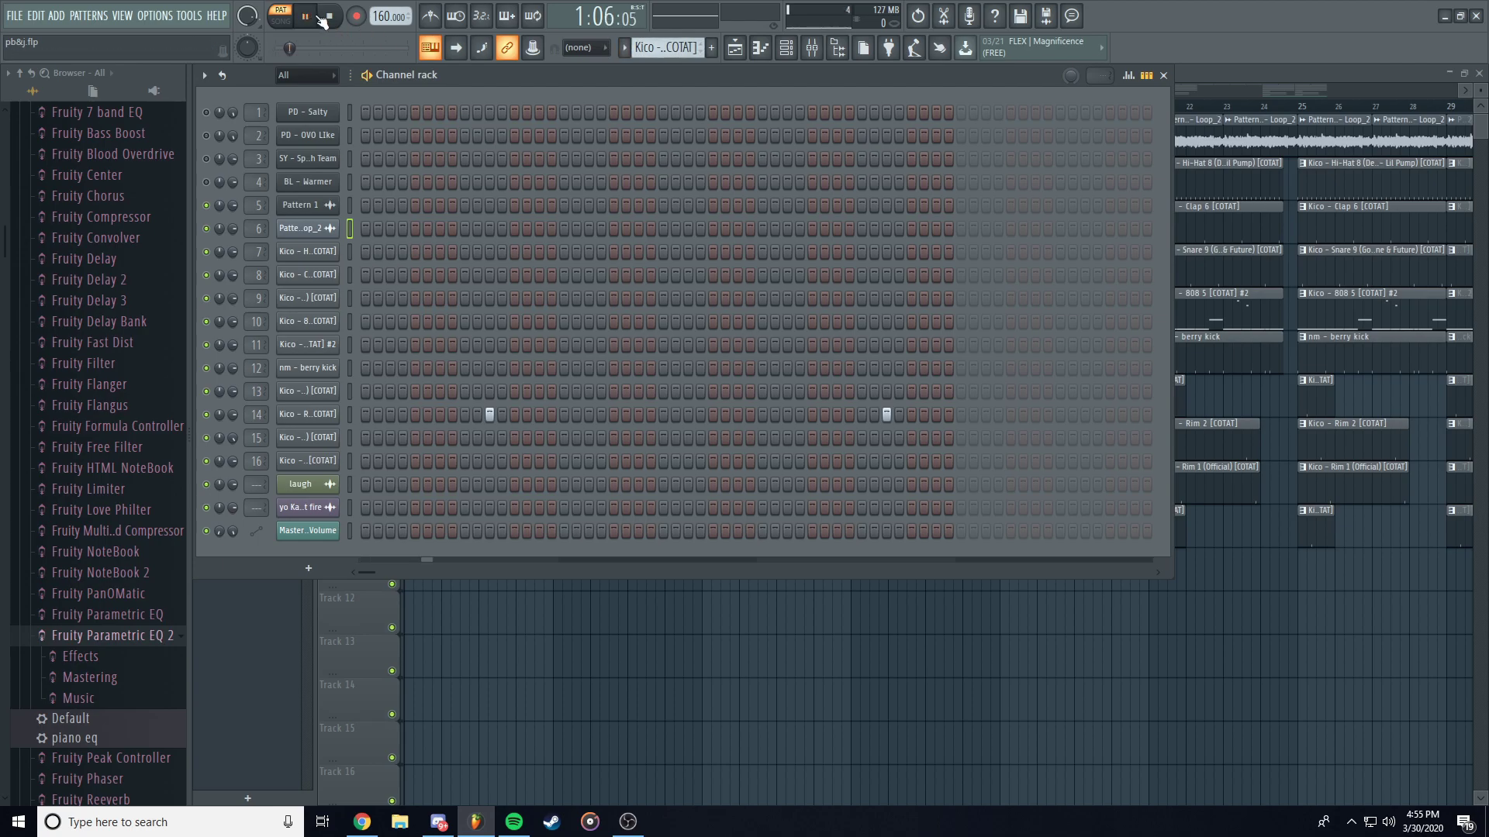
pyautogui.click(331, 18)
# Preview the Kico - Rim 1 (Official) and Kico - Rim 4 (Dirty Stick - Migos) patterns in turn, stopping playback after each.
pyautogui.scroll(-1, 663, 48)
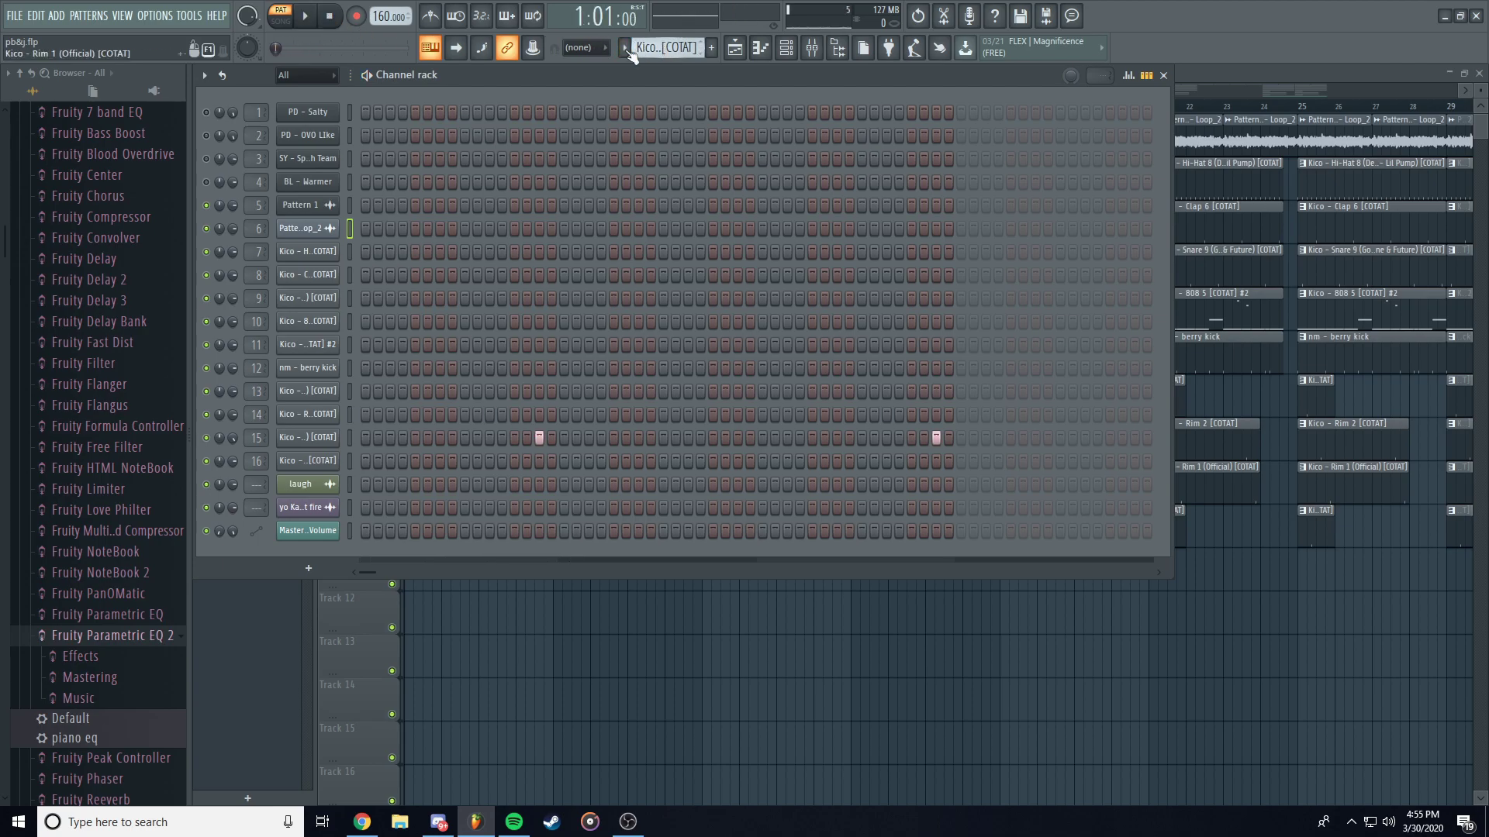
pyautogui.click(305, 17)
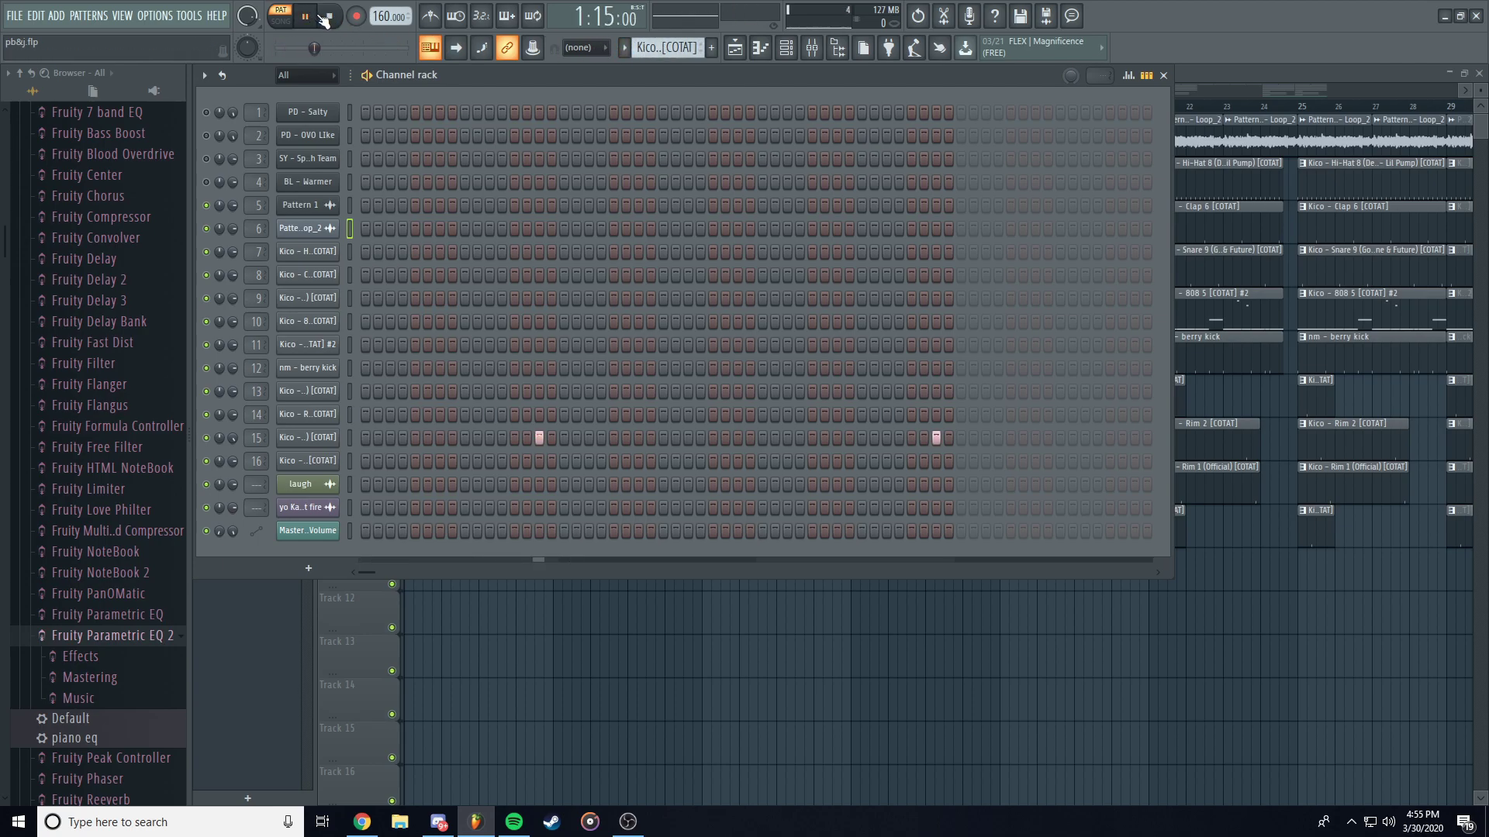
pyautogui.click(331, 18)
pyautogui.scroll(-1, 686, 51)
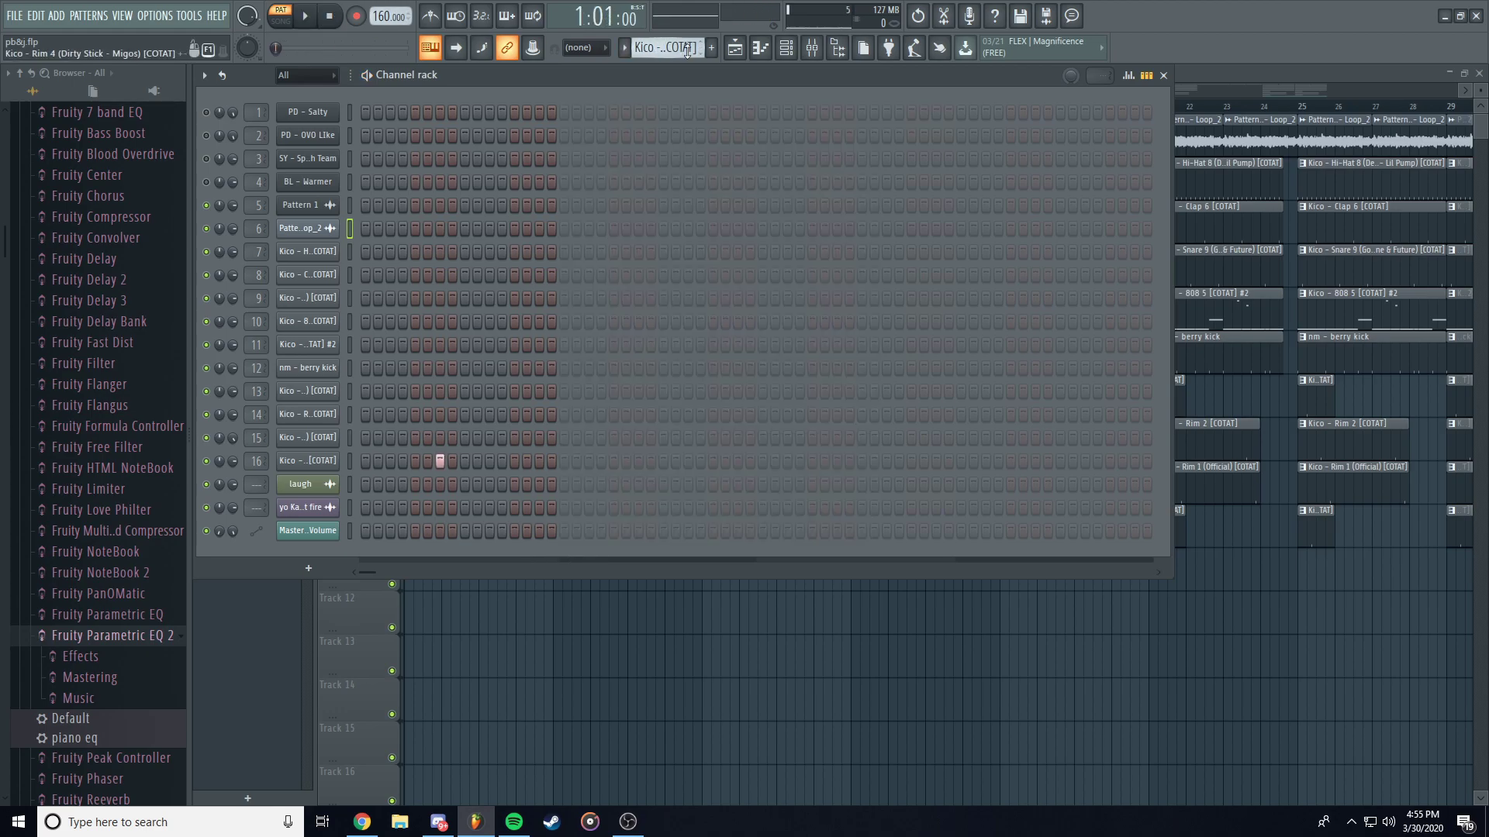
pyautogui.click(304, 16)
pyautogui.click(331, 17)
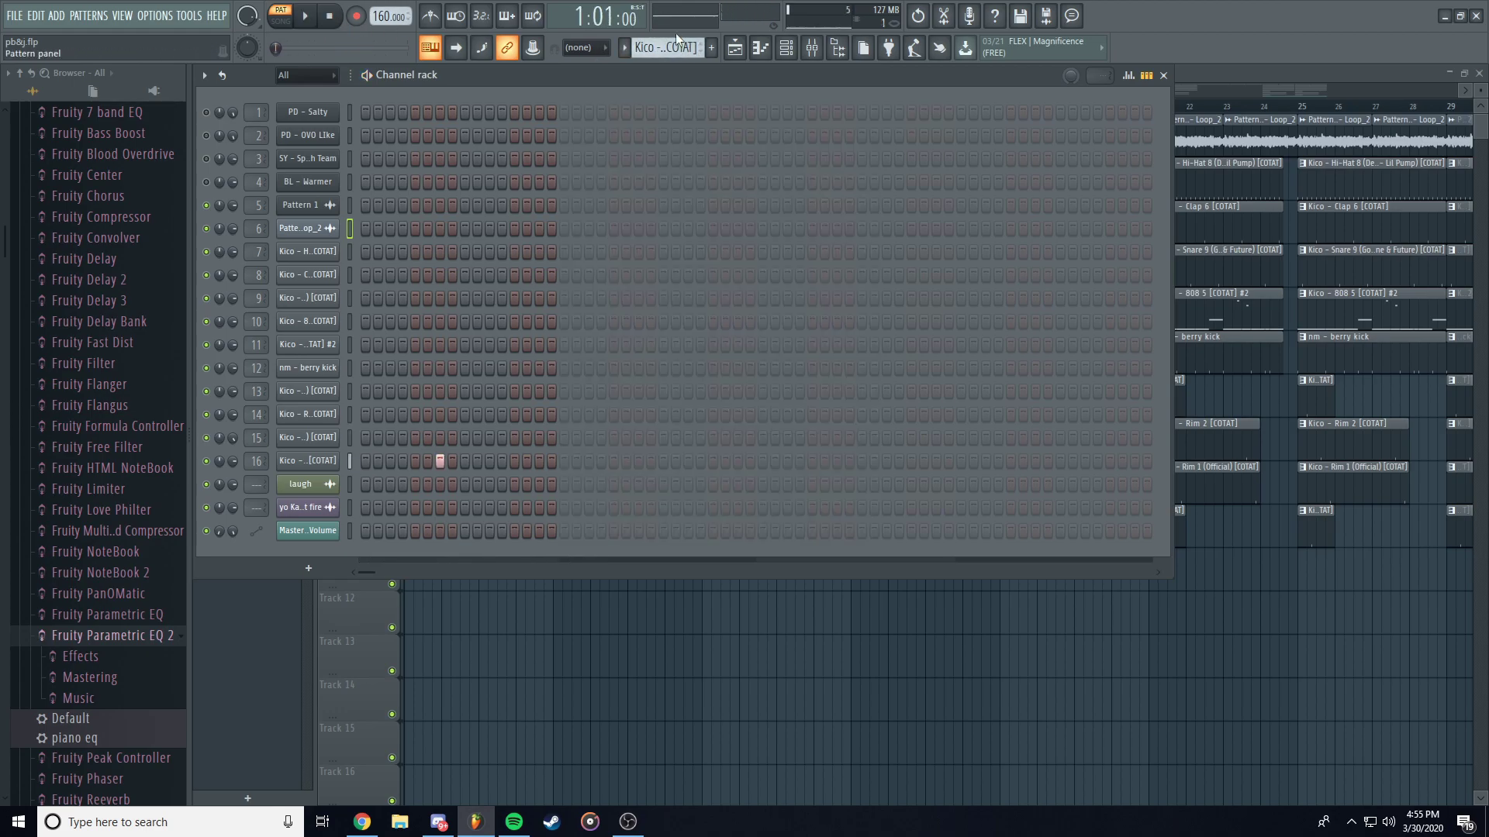
# Return to the playlist and delete the Pattern 1_31 - Loop_2 clips from bars 1 to 8 of Track 1.
pyautogui.press('F6')
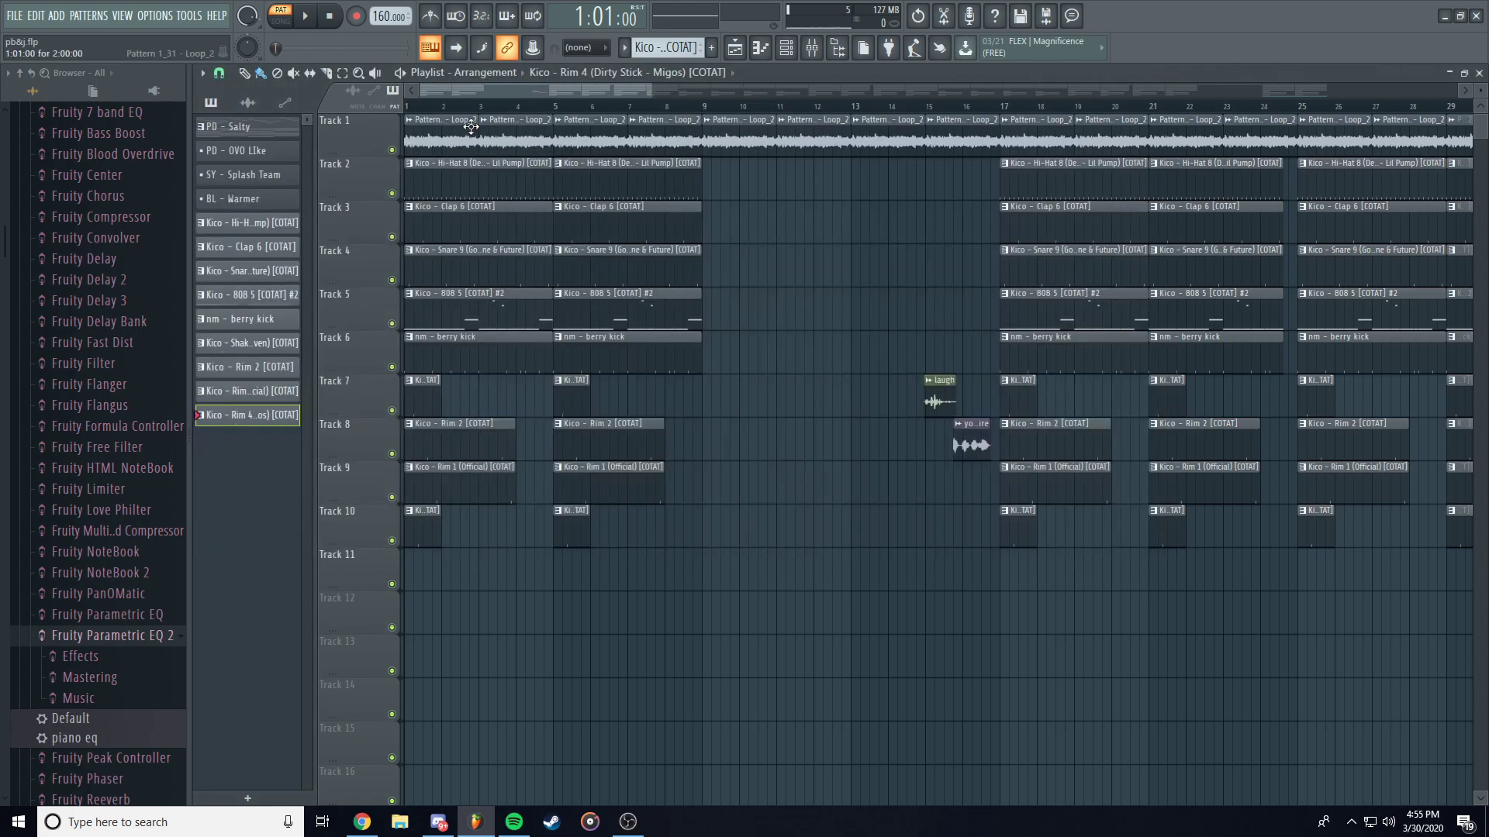
pyautogui.rightClick(452, 127)
pyautogui.rightClick(516, 127)
# Switch to song mode, play the opening drum section without the melody loop, and stop playback.
pyautogui.click(280, 20)
pyautogui.click(305, 16)
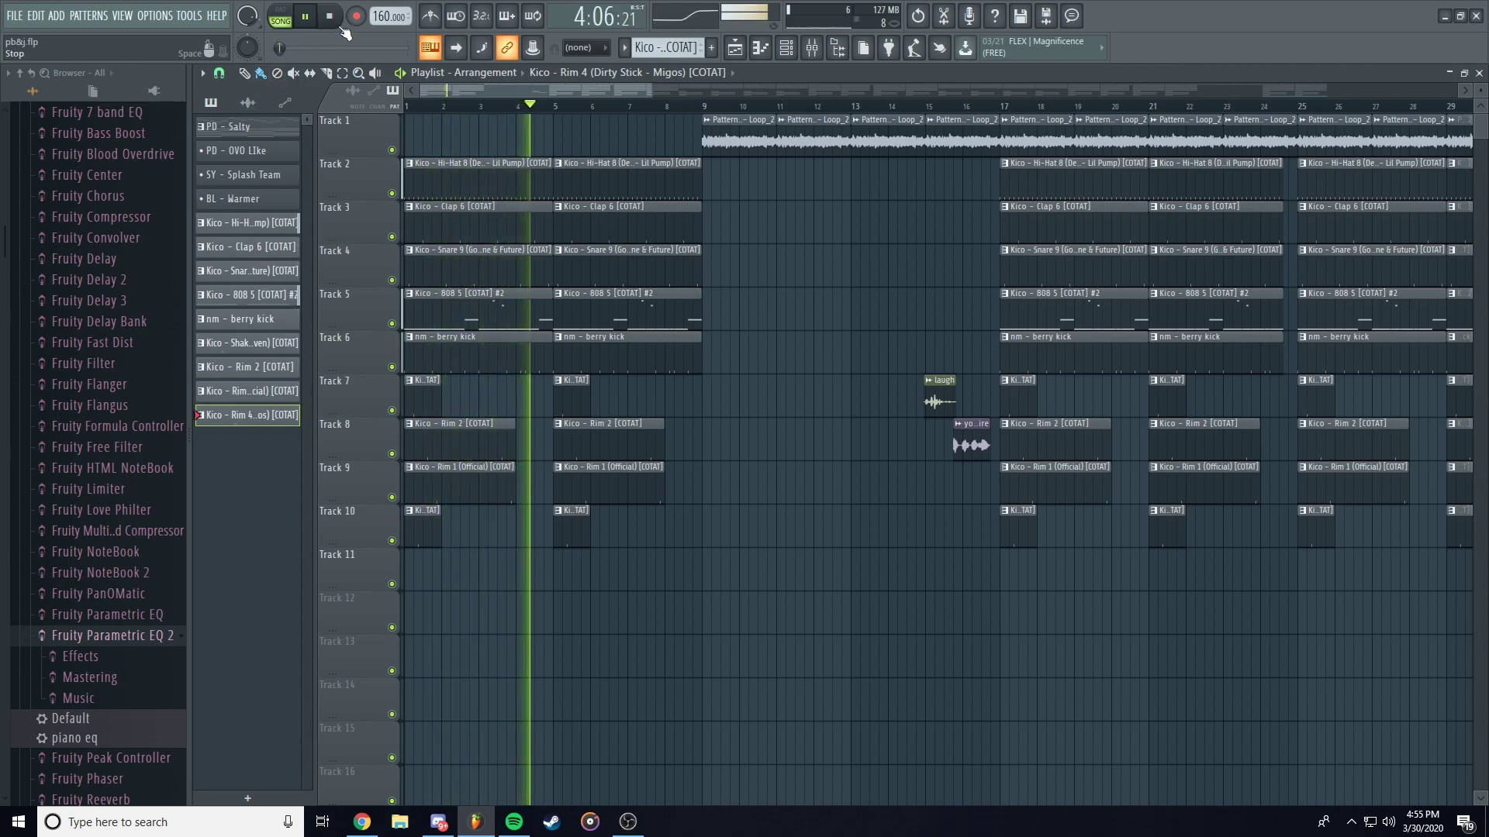
pyautogui.press('space')
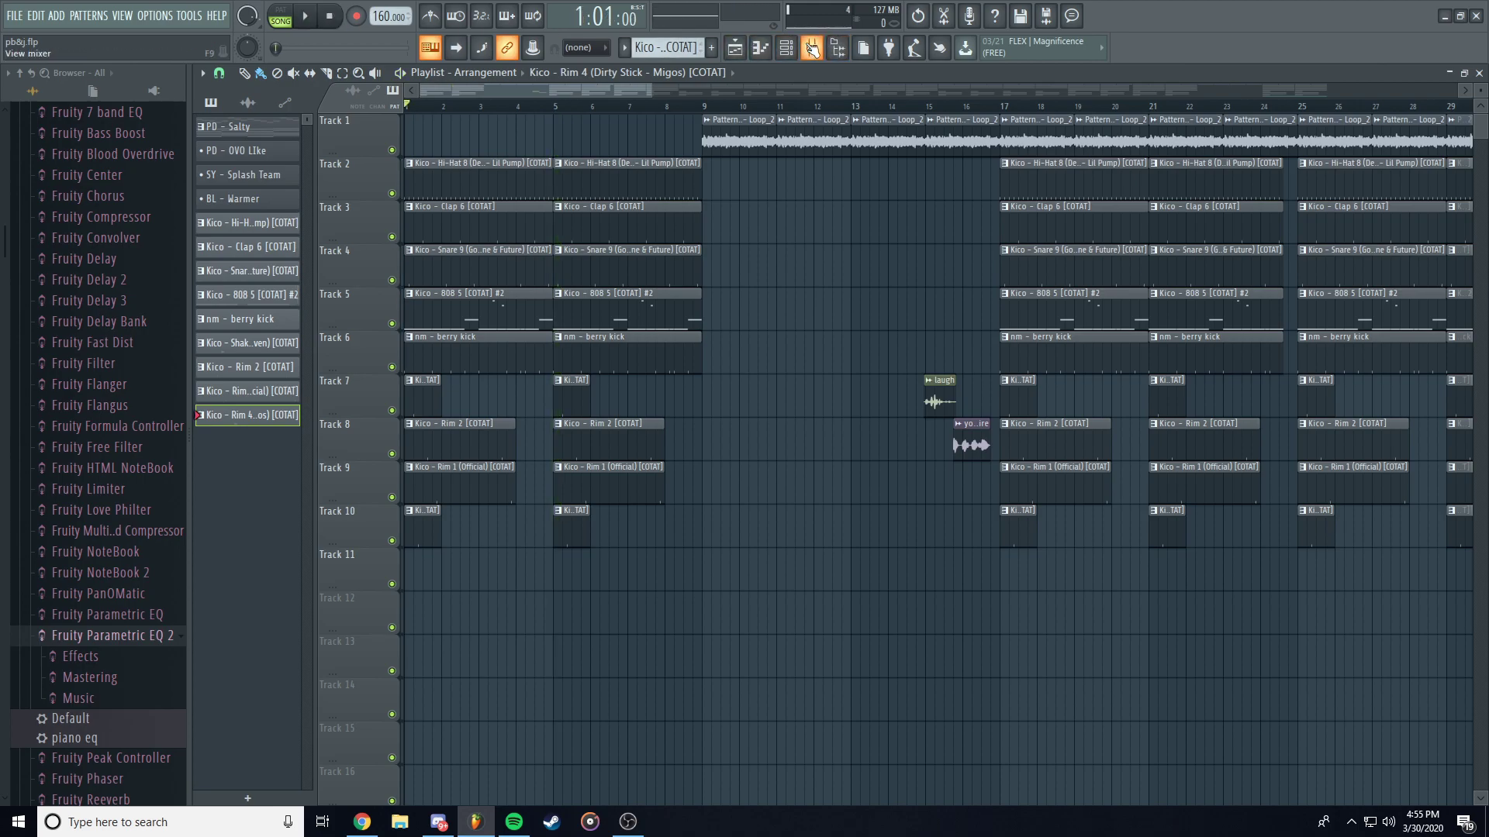
# Open the mixer and examine the effects and routing of Insert 11 and Insert 12.
pyautogui.click(811, 48)
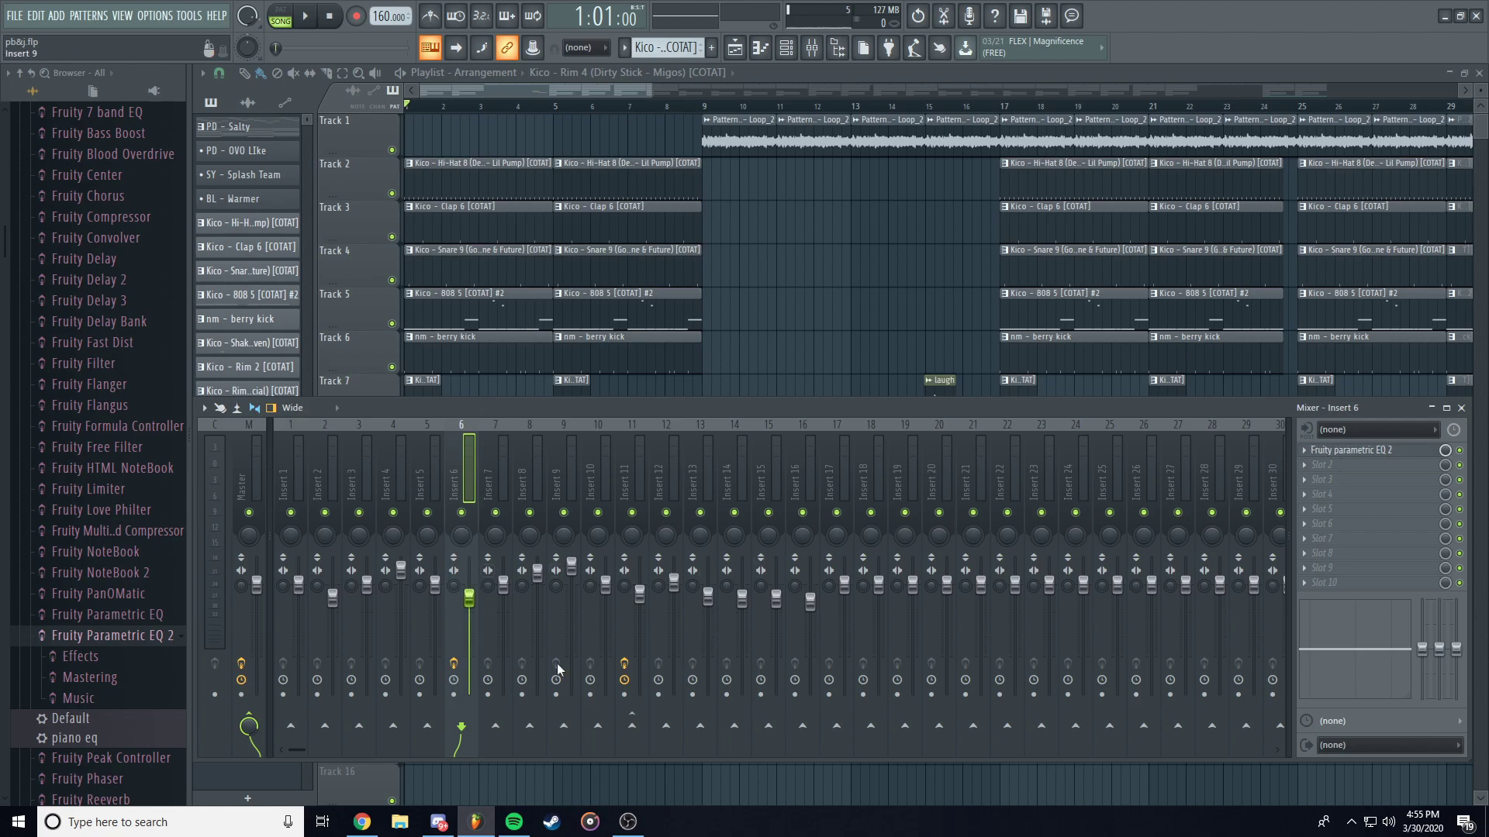
pyautogui.click(647, 597)
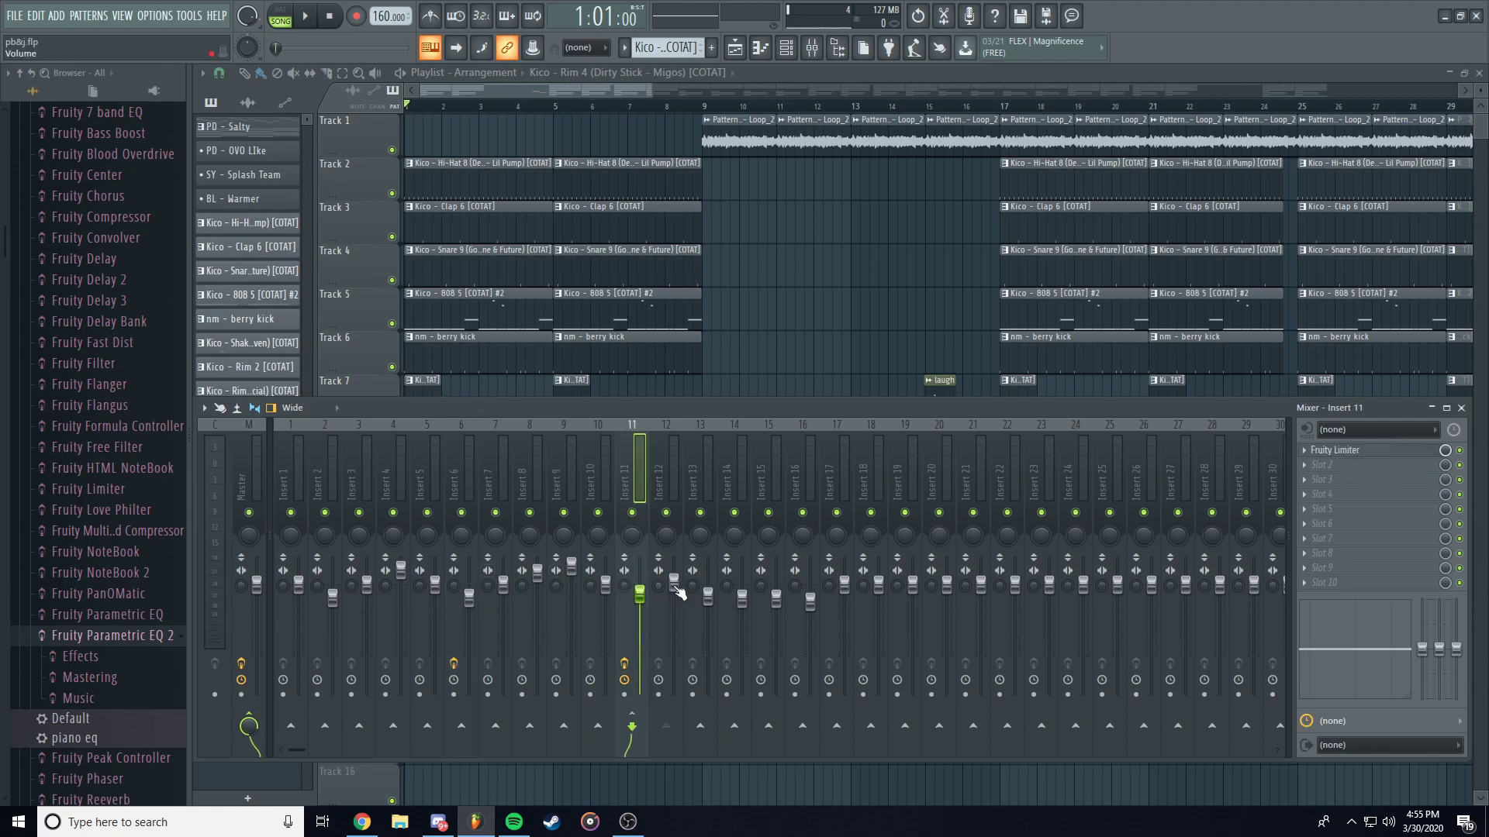
pyautogui.click(676, 590)
pyautogui.click(640, 597)
pyautogui.click(674, 581)
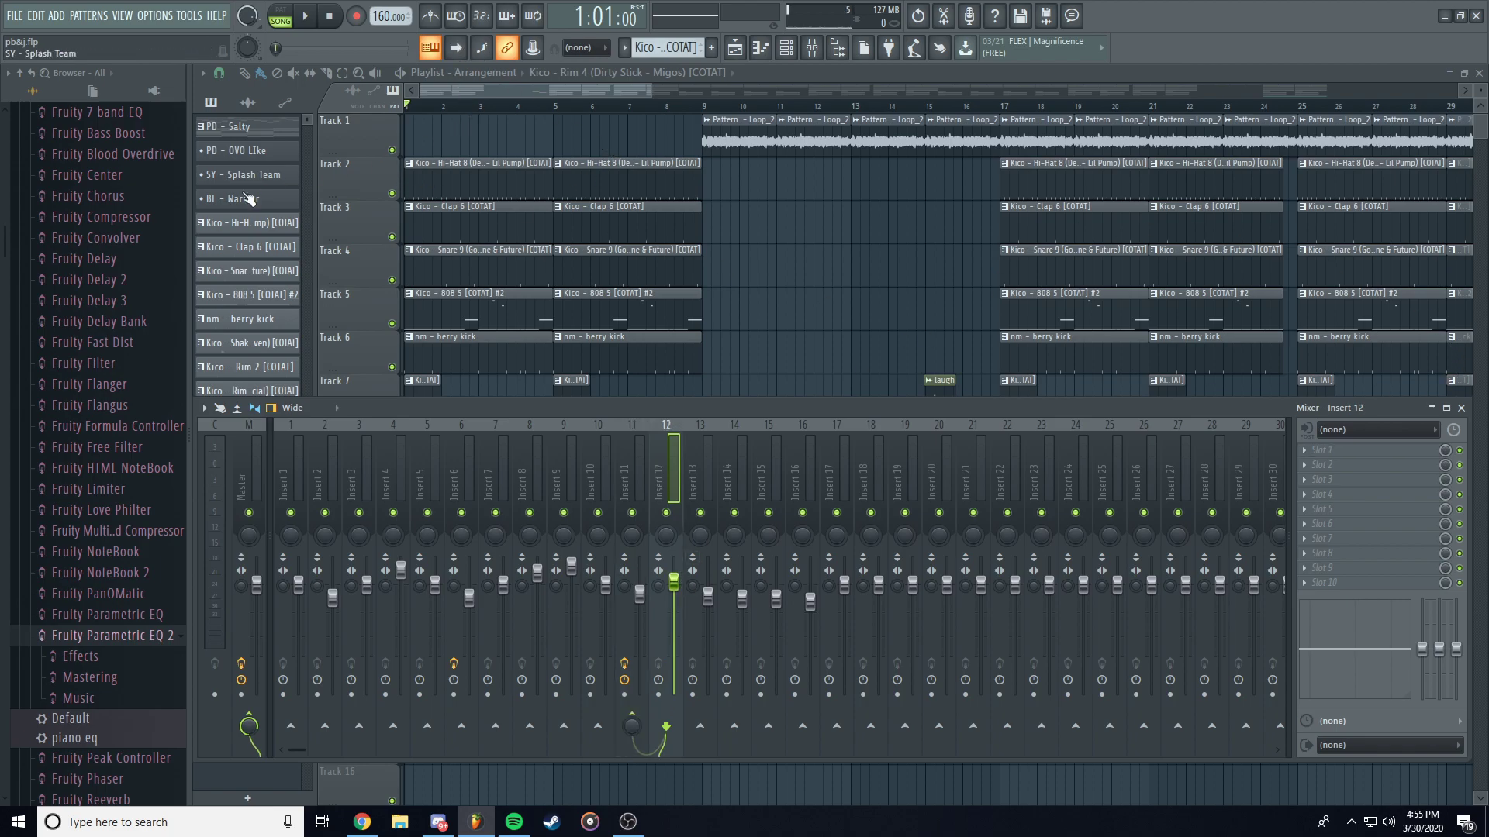
# Show the audio clips in the picker, restore the Pattern 1_31 - Loop_2 clips at the start of Track 1, and show the mixer.
pyautogui.click(249, 105)
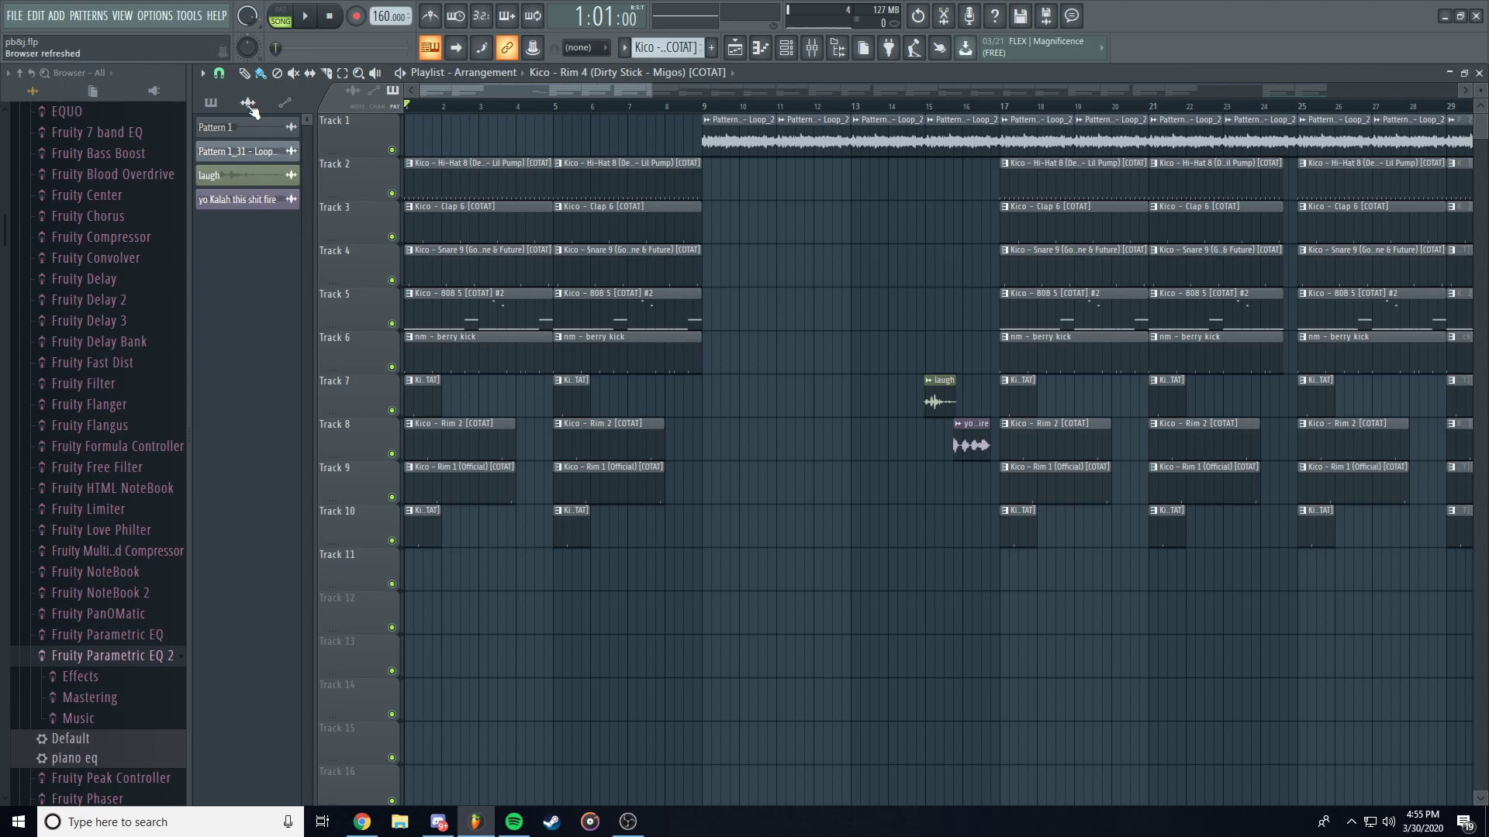
pyautogui.click(812, 47)
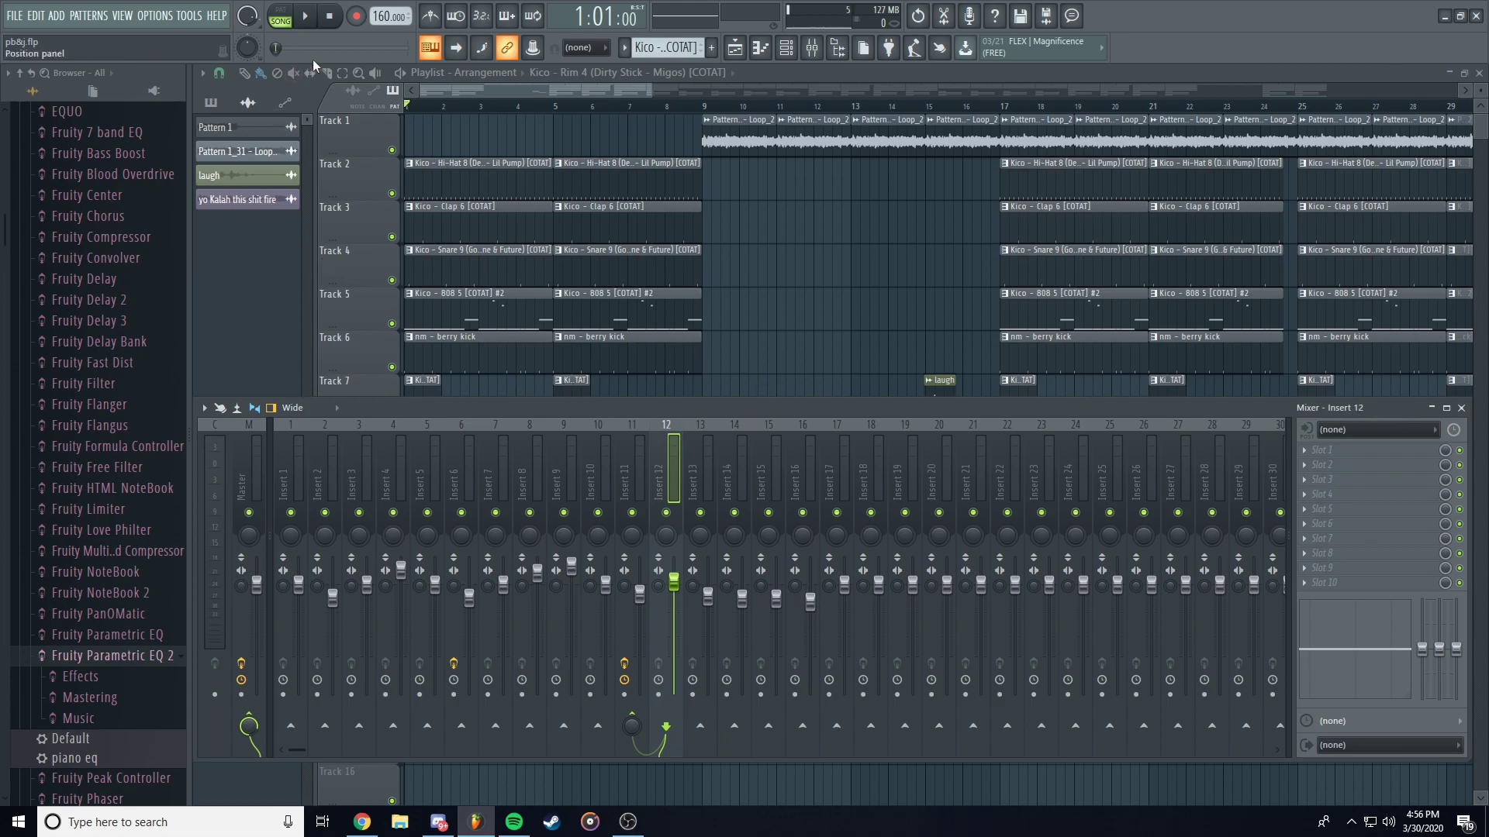
pyautogui.click(754, 253)
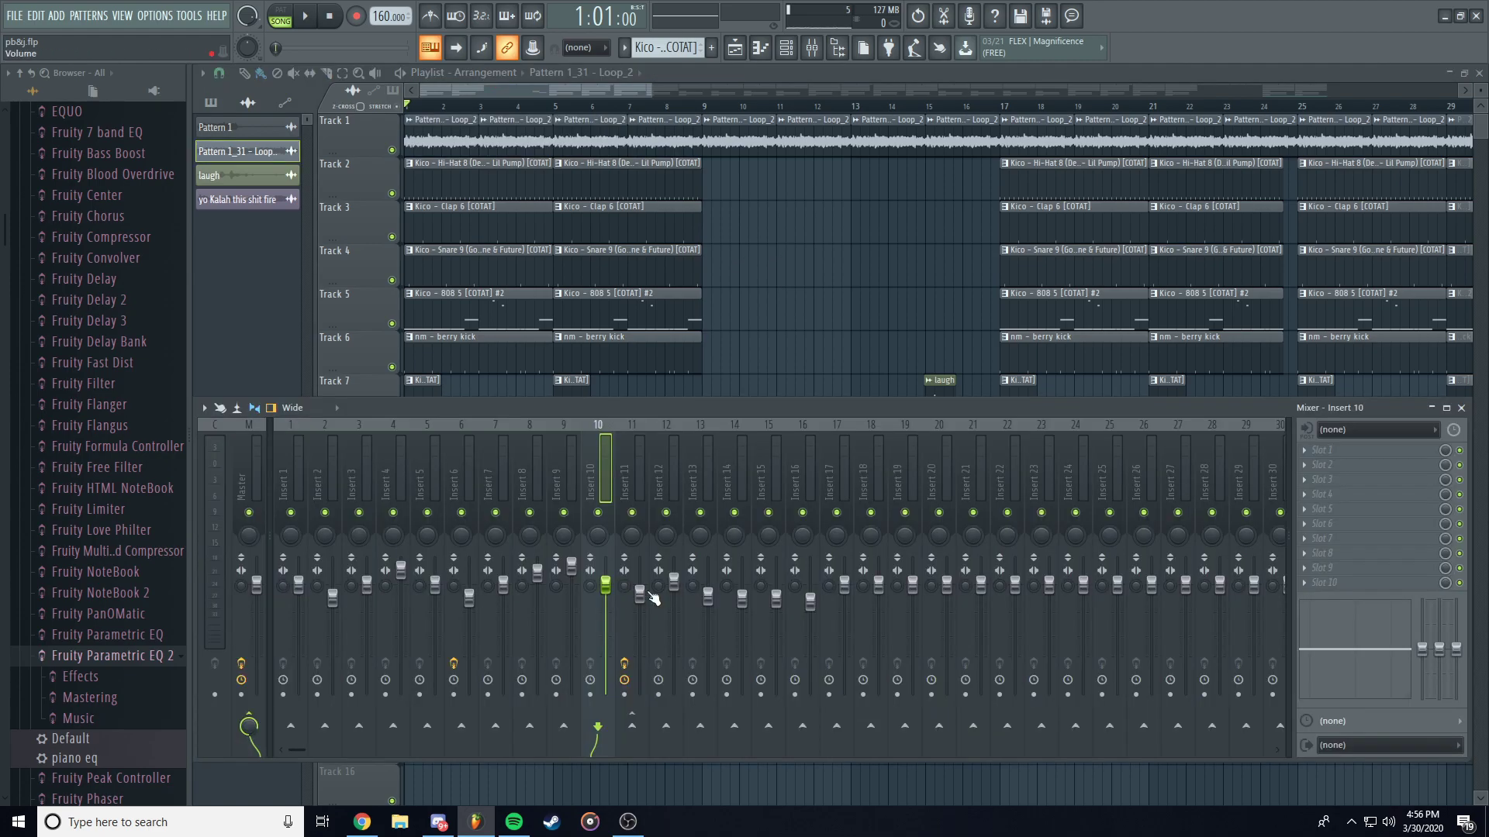
# Go through mixer Inserts 11 to 16 one by one and examine their volume levels.
pyautogui.click(648, 594)
pyautogui.click(679, 595)
pyautogui.click(710, 598)
pyautogui.click(741, 605)
pyautogui.click(776, 602)
pyautogui.click(810, 602)
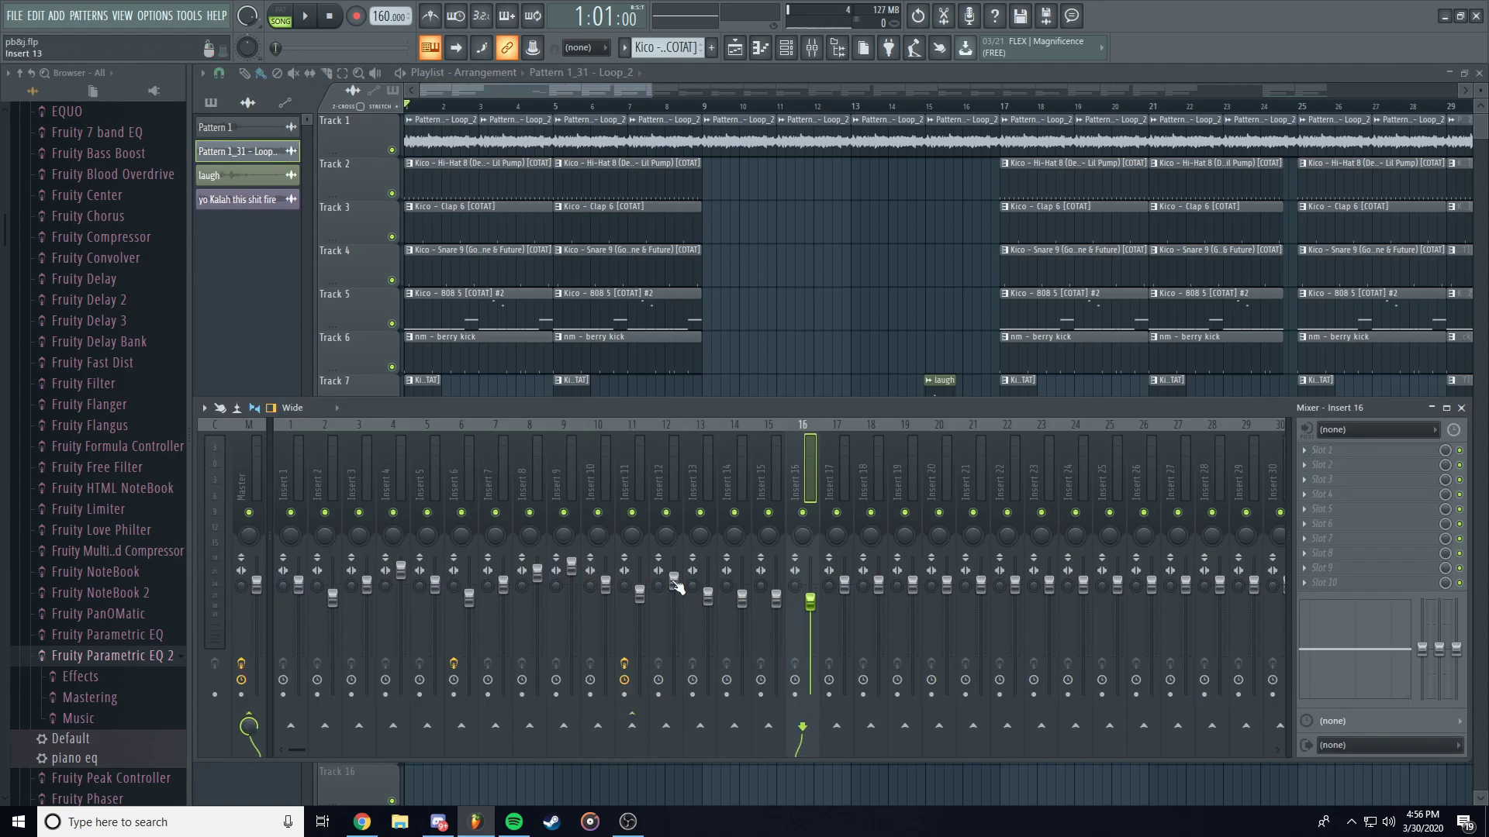
# Examine the volume levels of mixer Inserts 4 to 7, then close the mixer.
pyautogui.click(469, 598)
pyautogui.click(398, 577)
pyautogui.click(434, 589)
pyautogui.click(471, 602)
pyautogui.click(503, 589)
pyautogui.click(1460, 408)
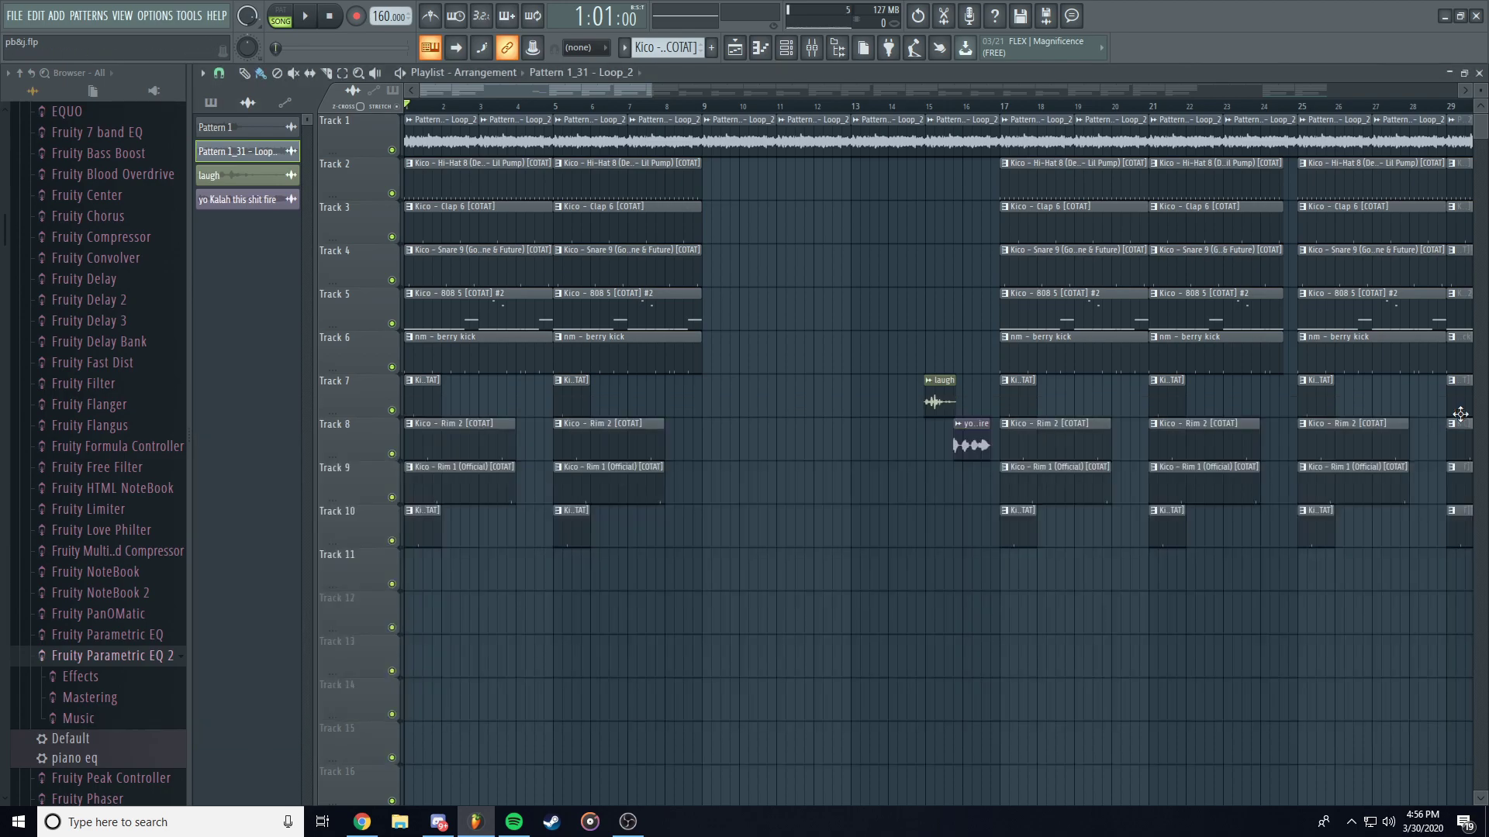
# Reopen the mixer and examine the volume levels of Inserts 13 to 16 and Insert 9.
pyautogui.click(811, 47)
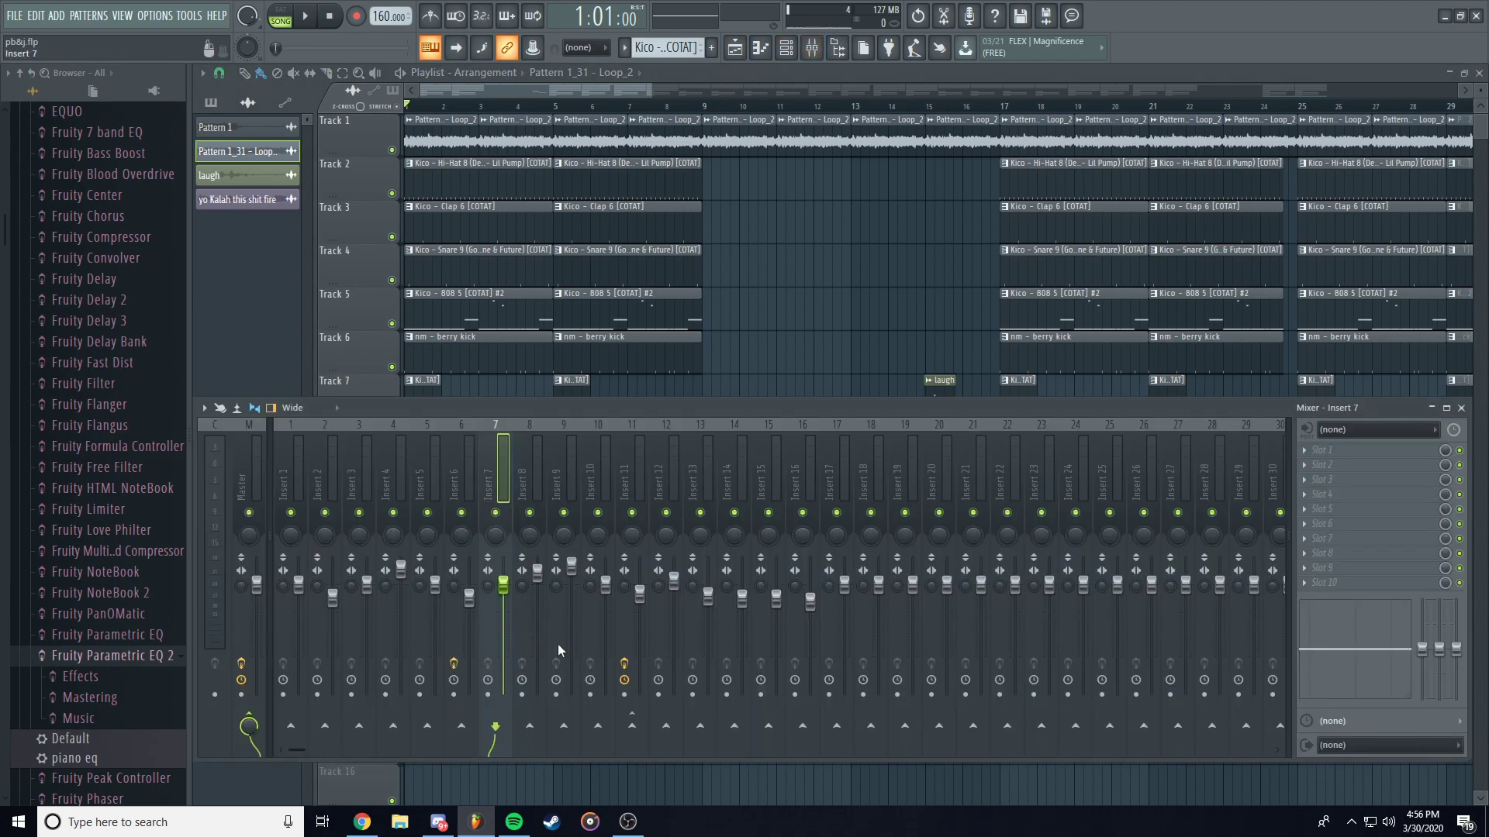
pyautogui.click(707, 597)
pyautogui.click(742, 599)
pyautogui.click(776, 599)
pyautogui.click(811, 602)
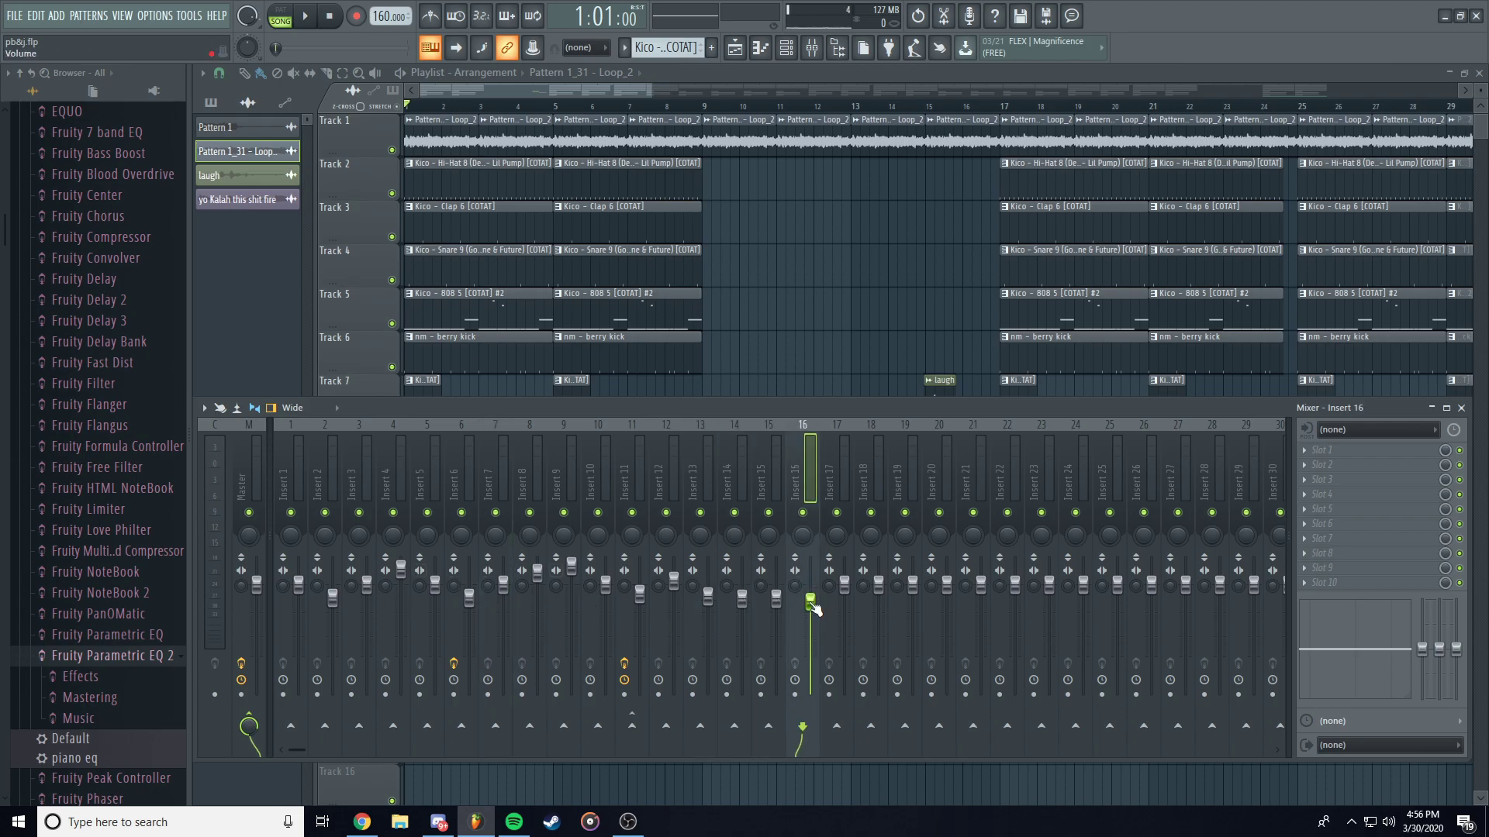
pyautogui.click(571, 580)
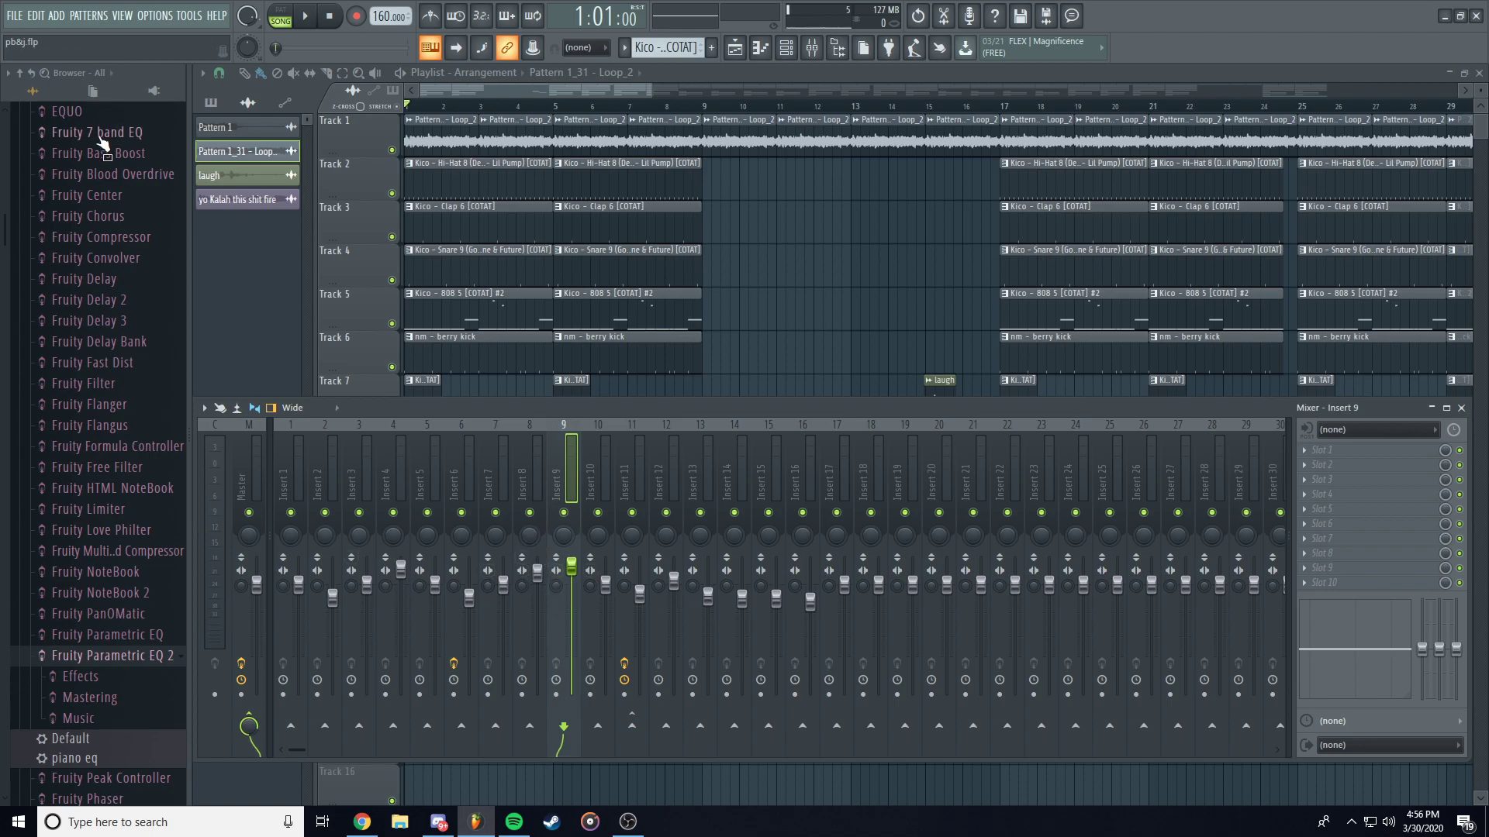
# Browse the KITS folder for the Young Kico sound kit, look through its sample subfolders, and collapse the kit again.
pyautogui.scroll(5, 100, 143)
pyautogui.click(55, 185)
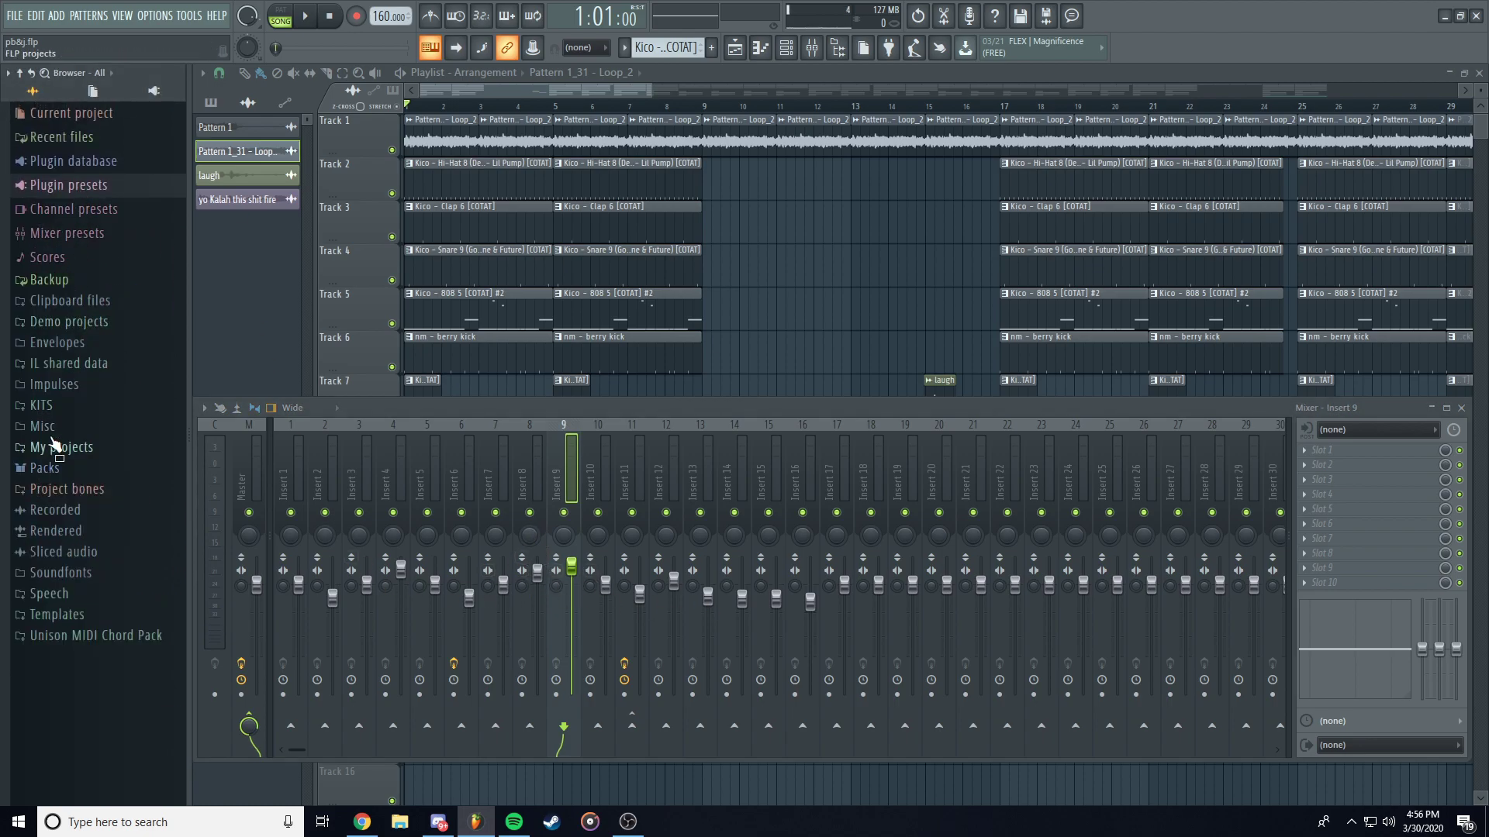
pyautogui.click(42, 404)
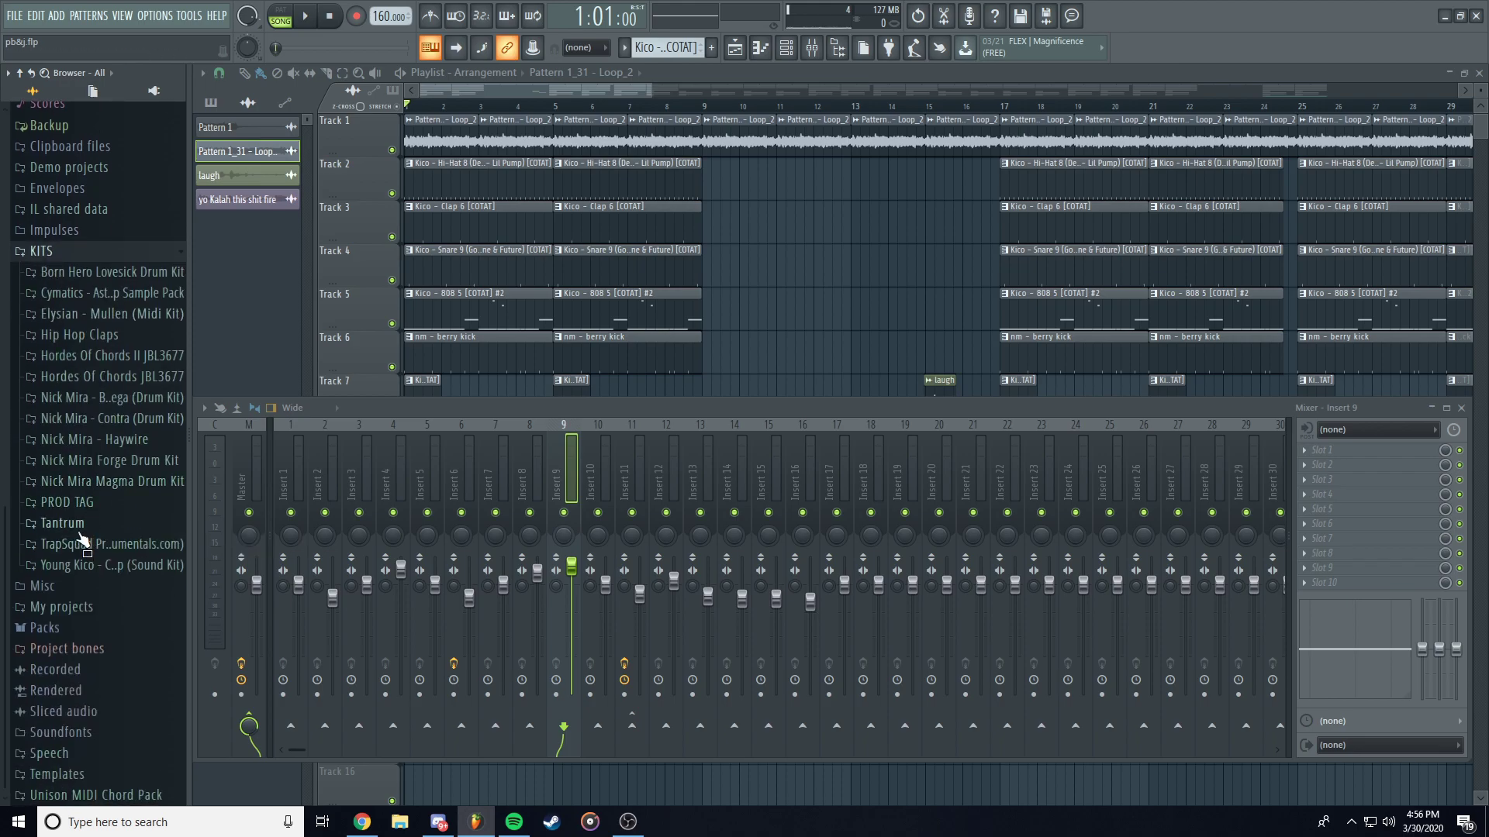
pyautogui.click(84, 564)
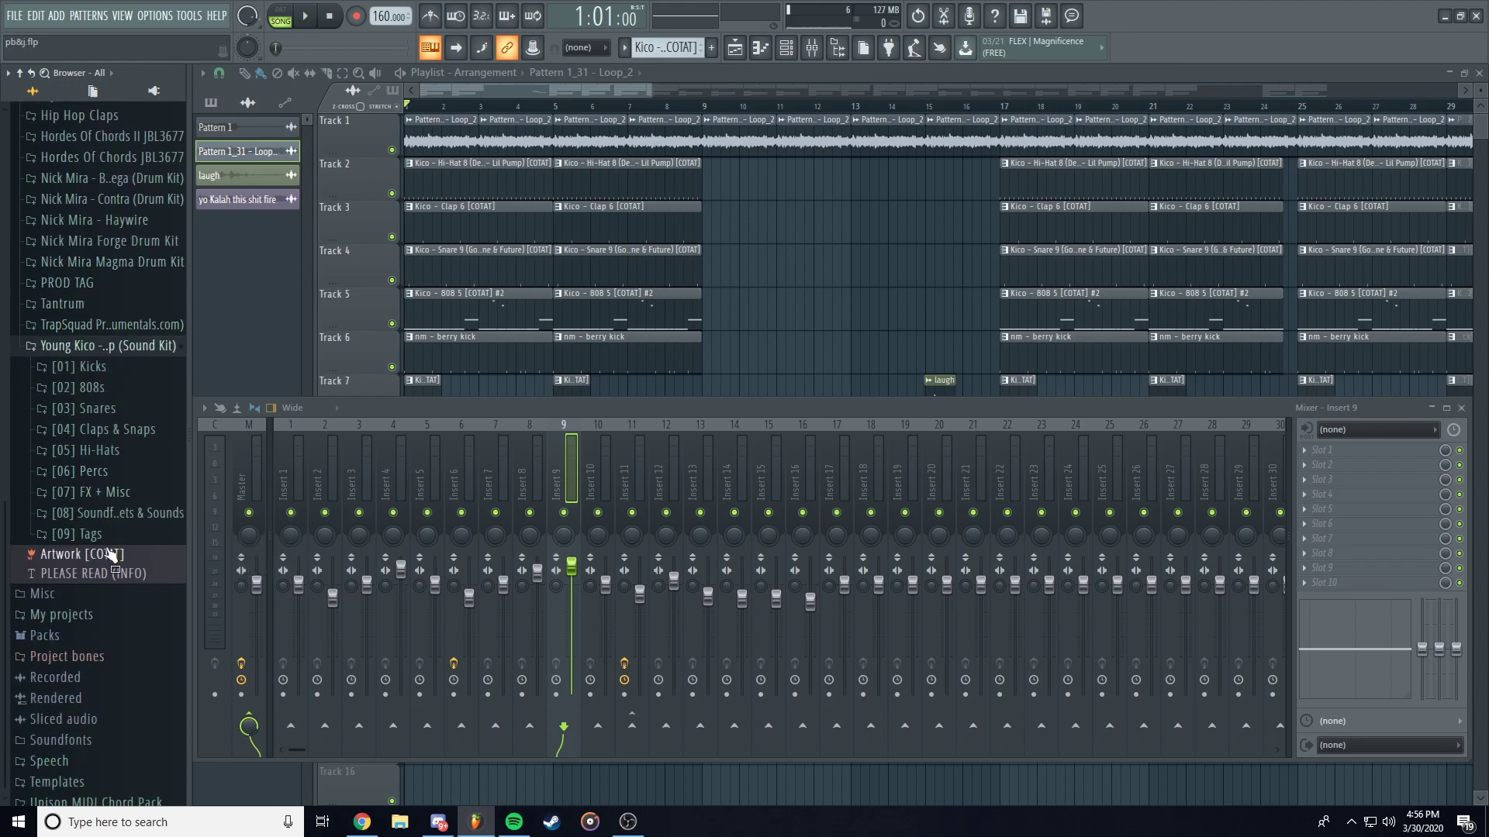
pyautogui.click(89, 529)
pyautogui.click(89, 529)
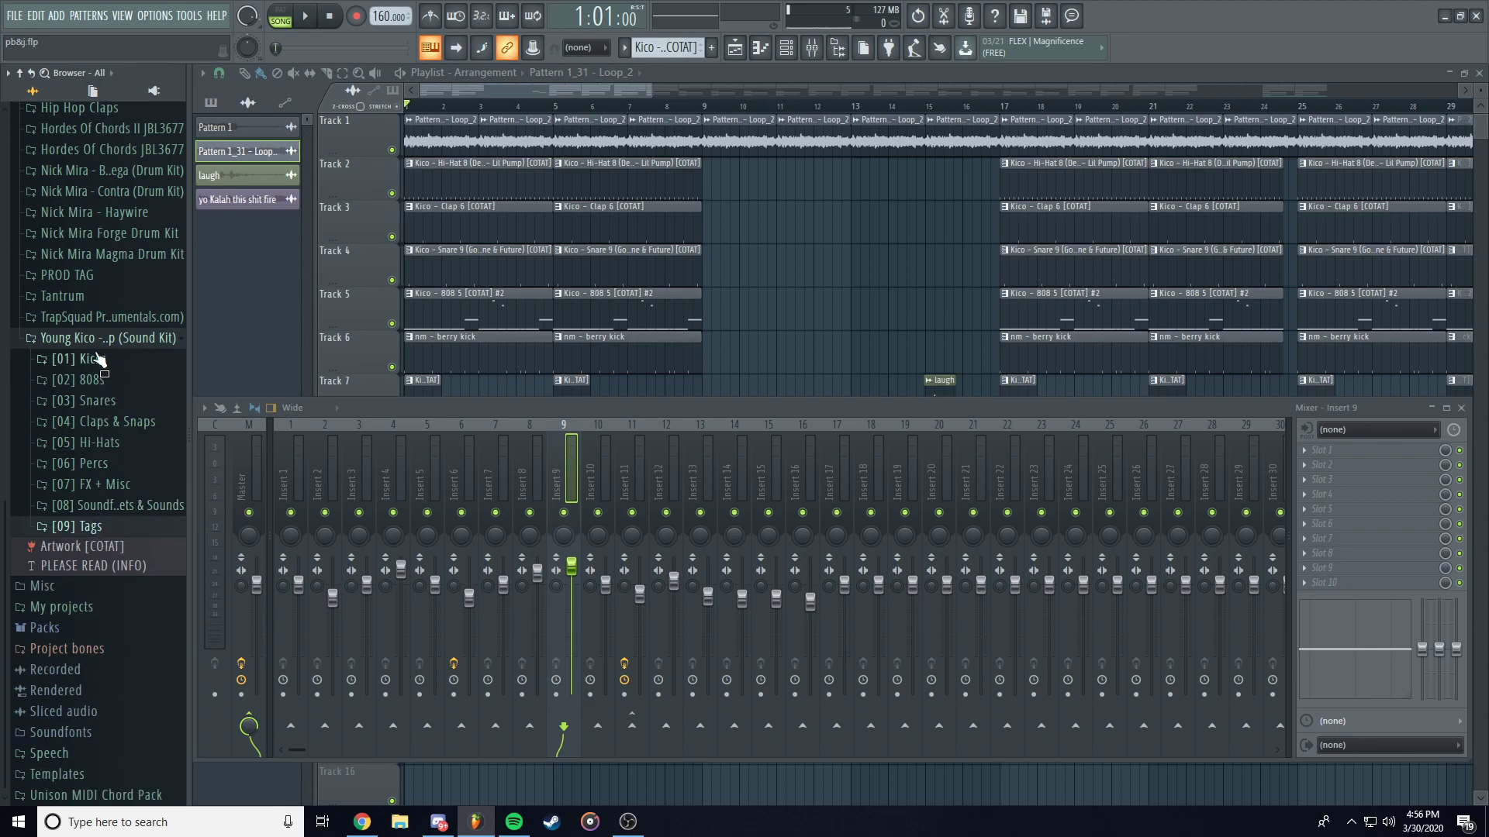
pyautogui.click(85, 339)
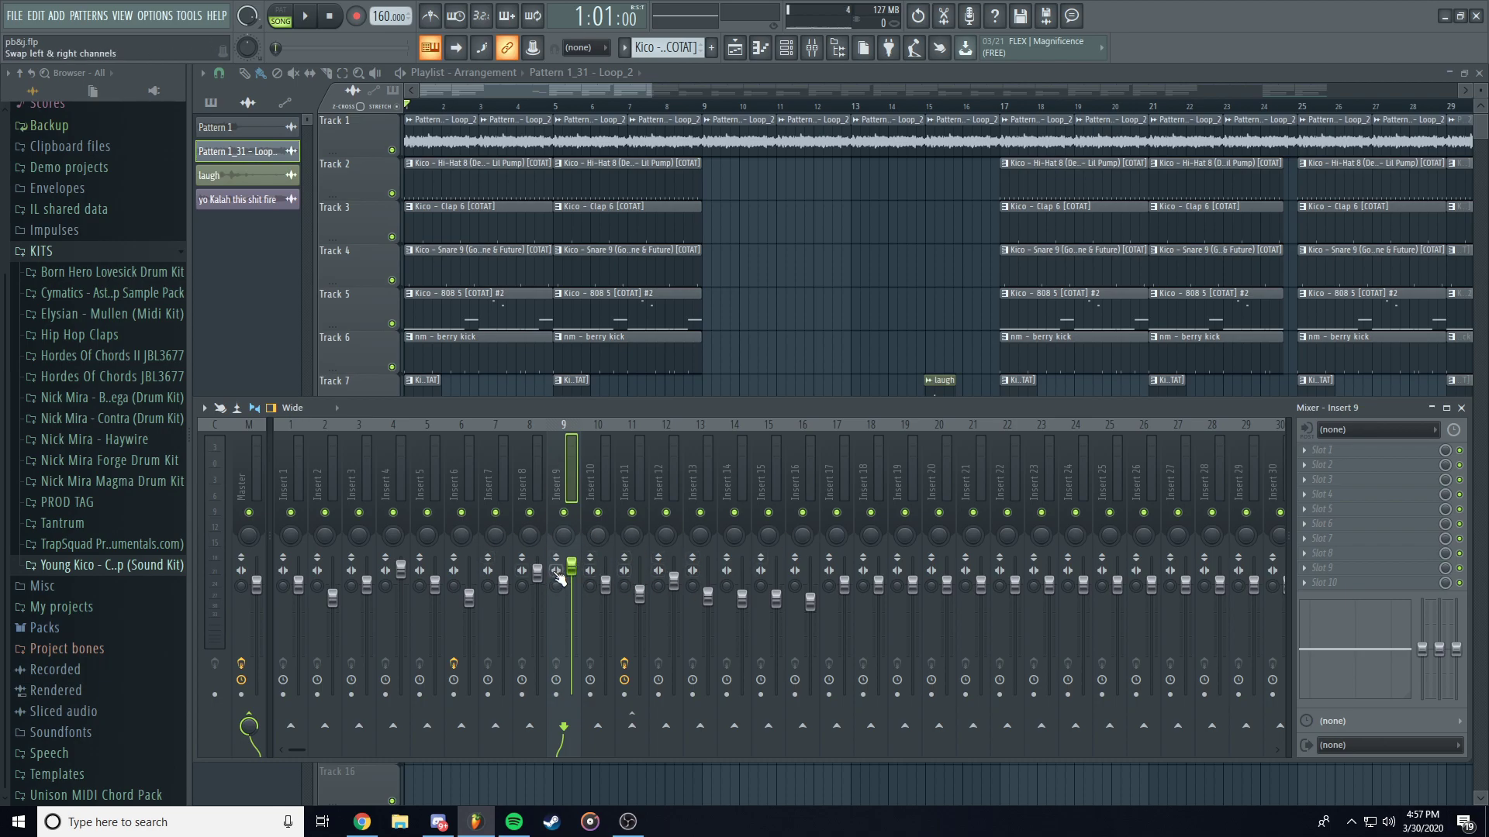
# Examine mixer Inserts 10 and 11, view the mixer once more, and return to the full playlist.
pyautogui.click(609, 589)
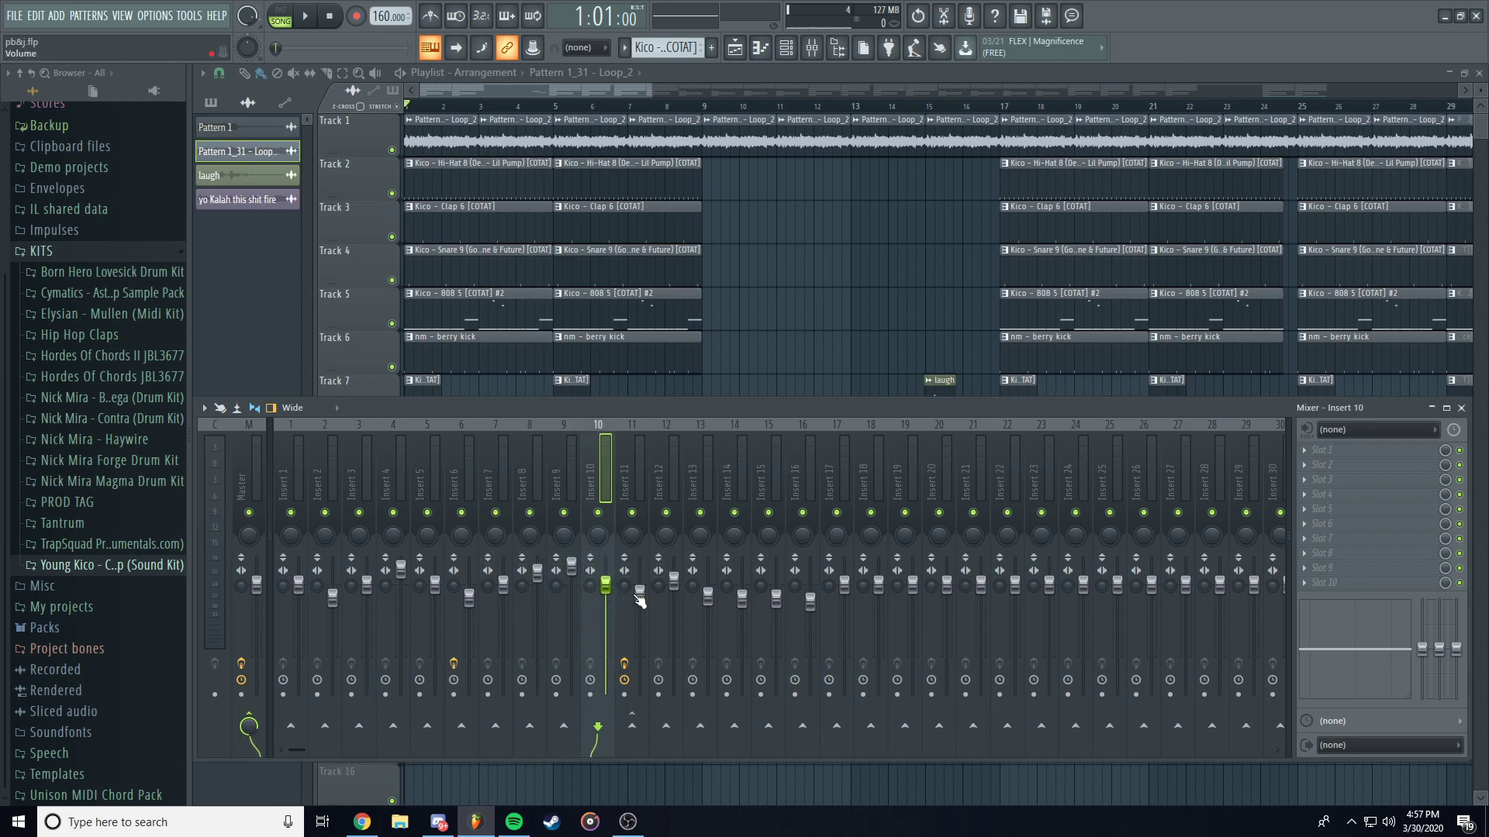
pyautogui.click(639, 596)
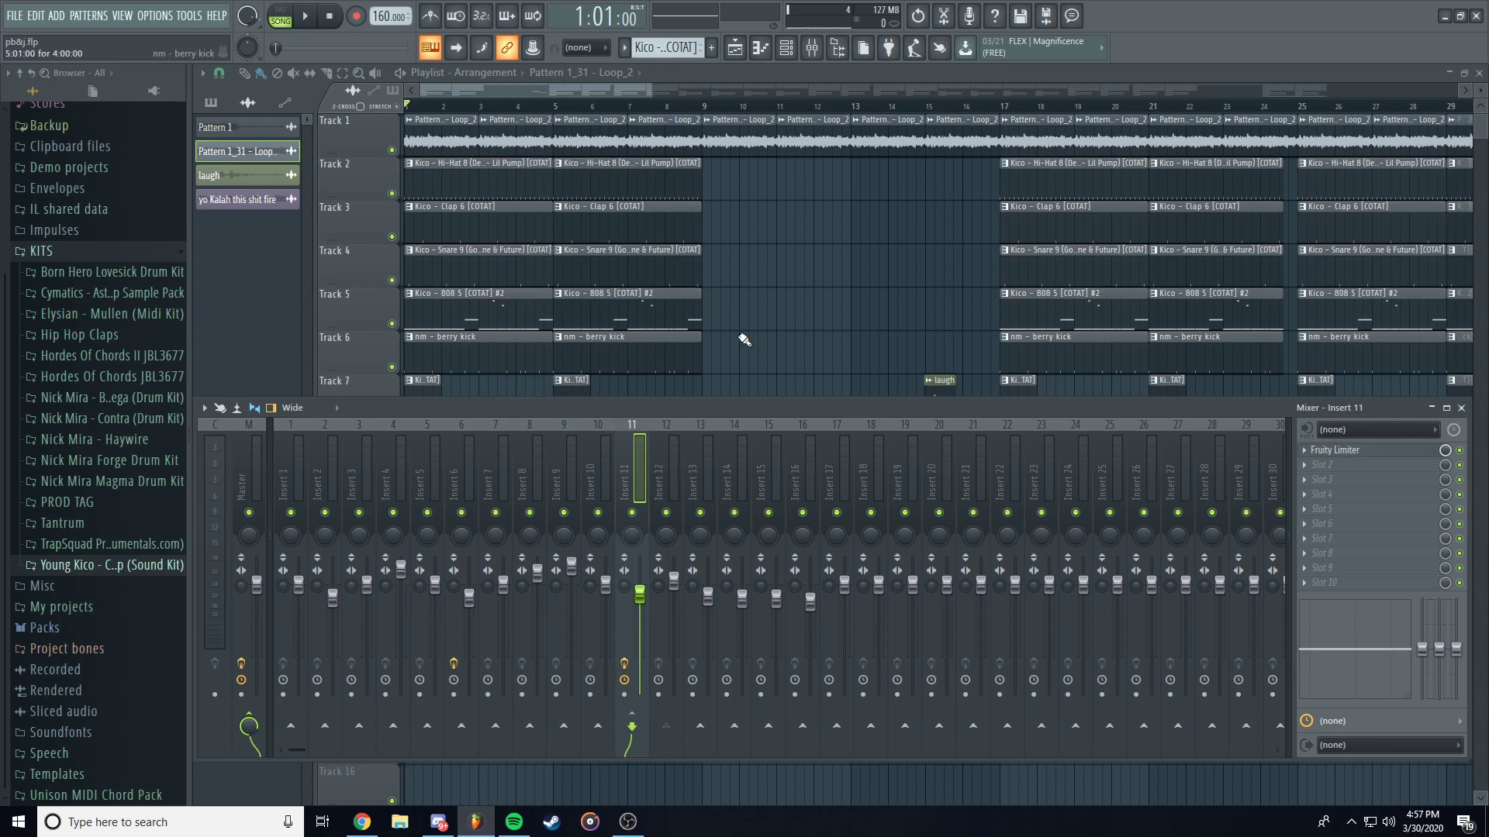
pyautogui.click(1462, 410)
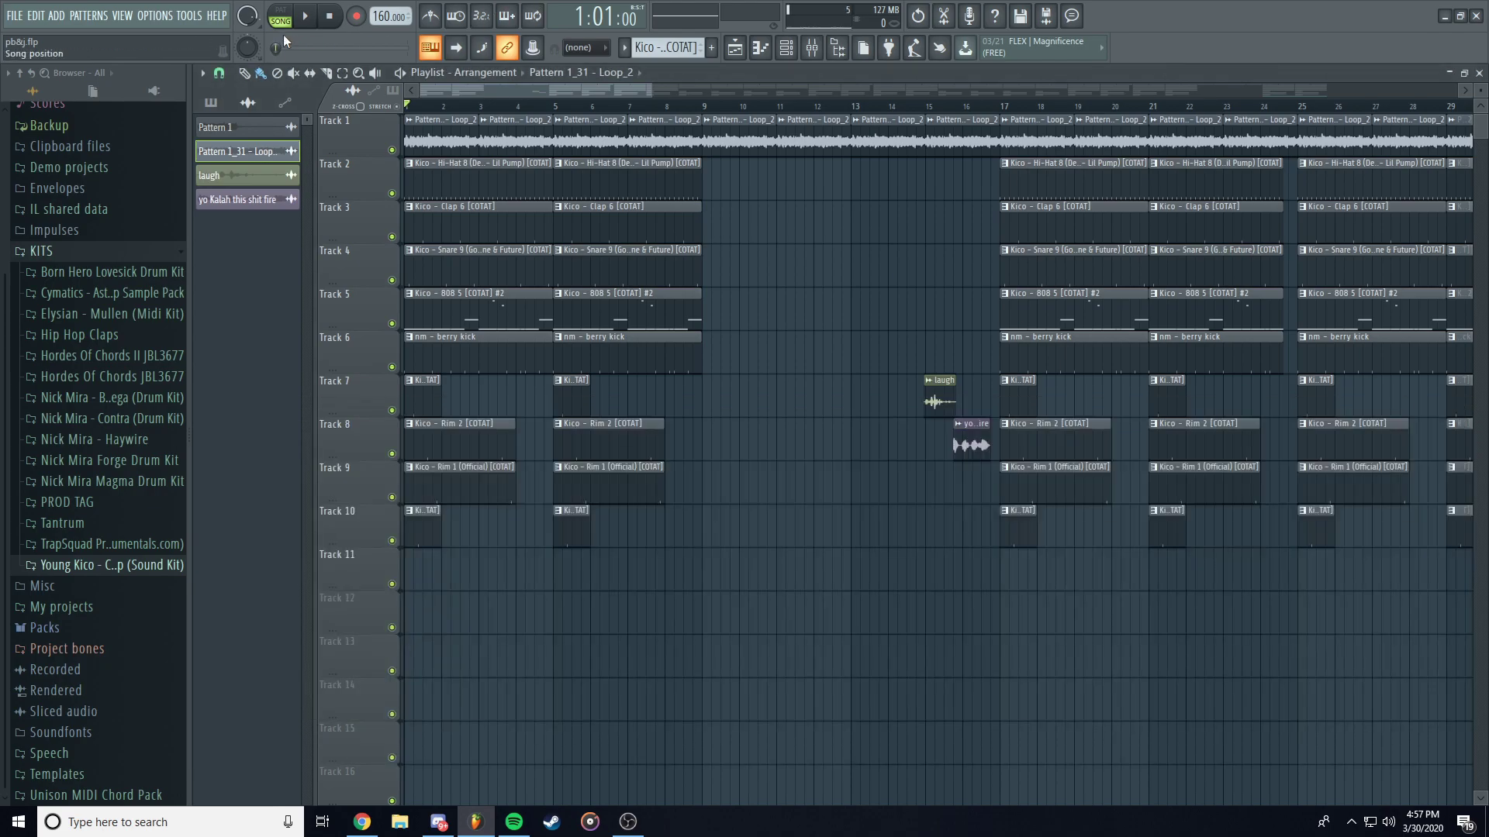
pyautogui.click(812, 47)
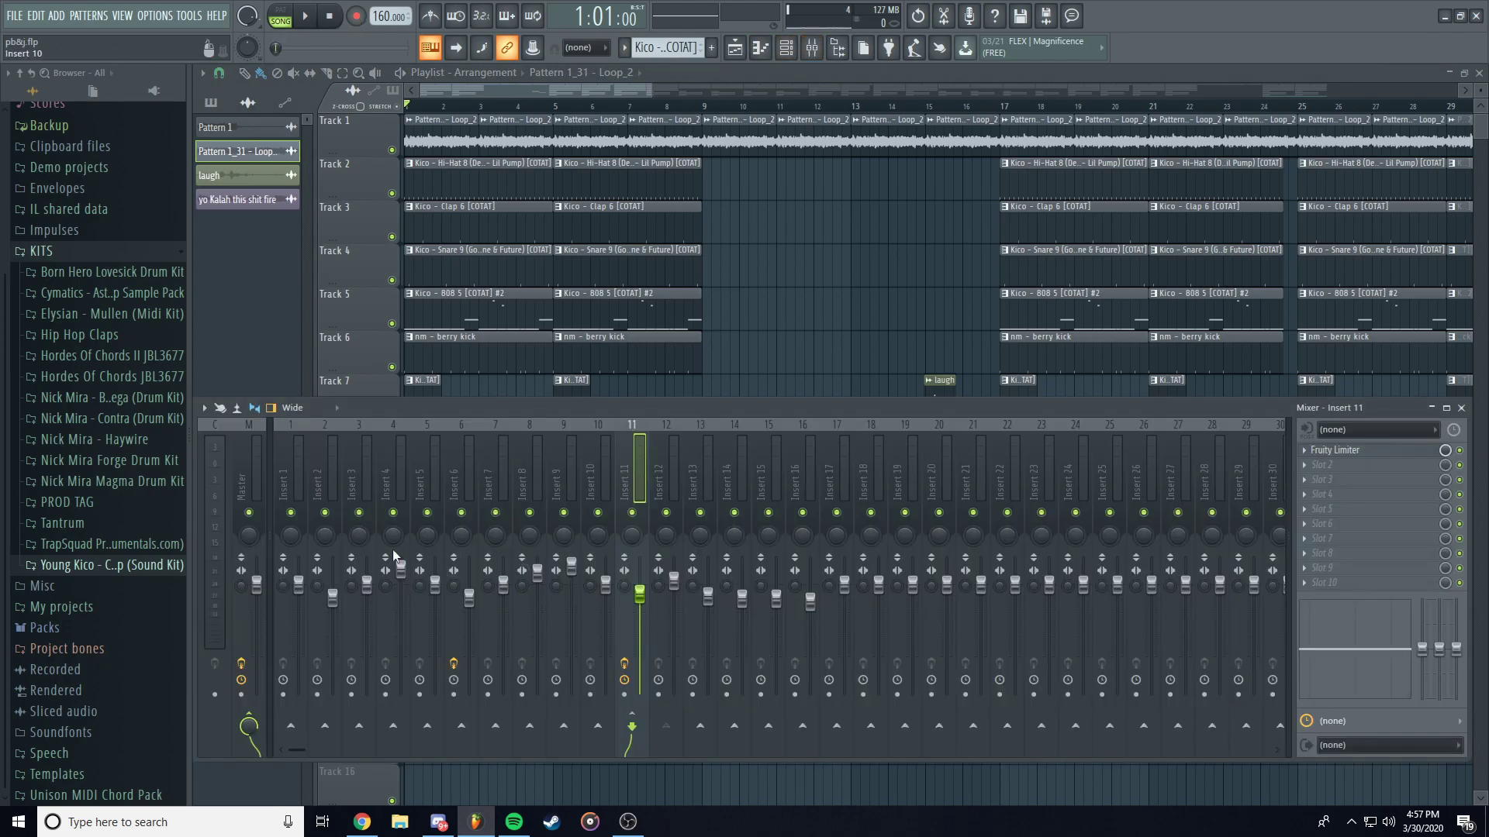
pyautogui.click(1462, 409)
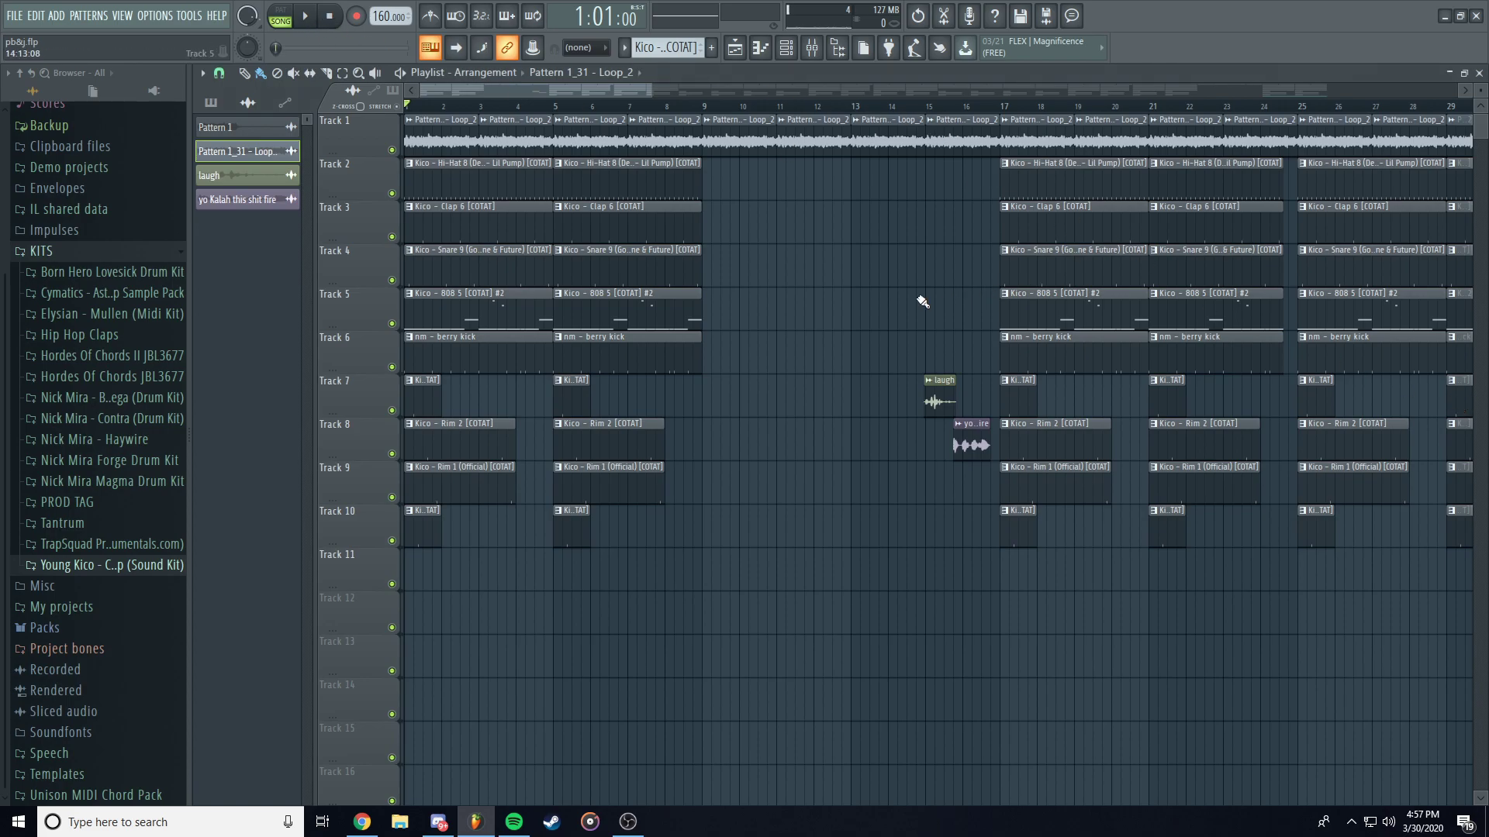
# Show the whole arrangement in the playlist and play the intro from the start and from bar 7.
pyautogui.scroll(-8, 810, 427)
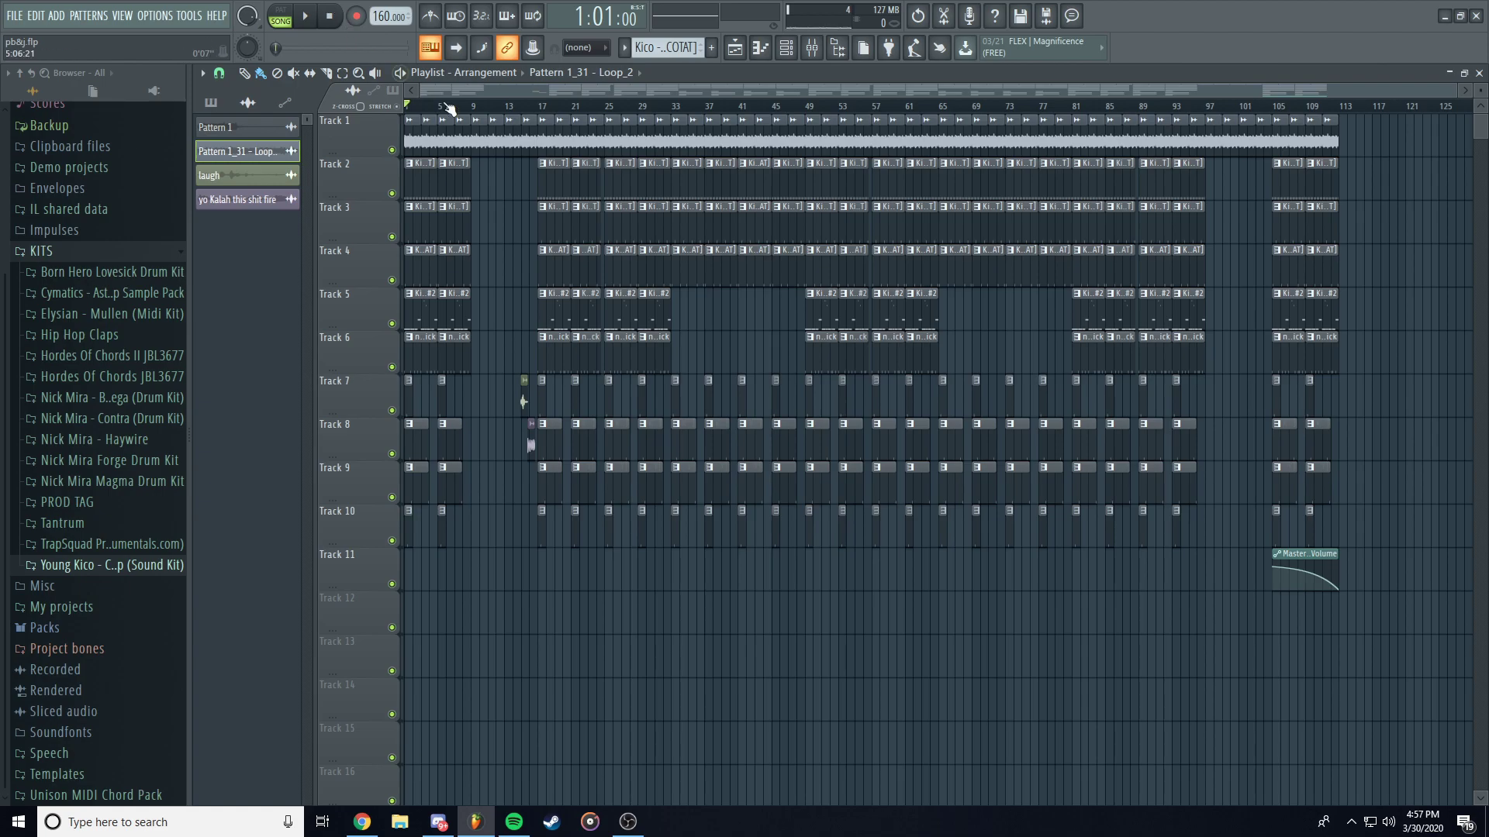
pyautogui.moveTo(469, 107)
pyautogui.mouseDown()
pyautogui.moveTo(512, 109)
pyautogui.moveTo(404, 106)
pyautogui.mouseUp()
pyautogui.press('space')
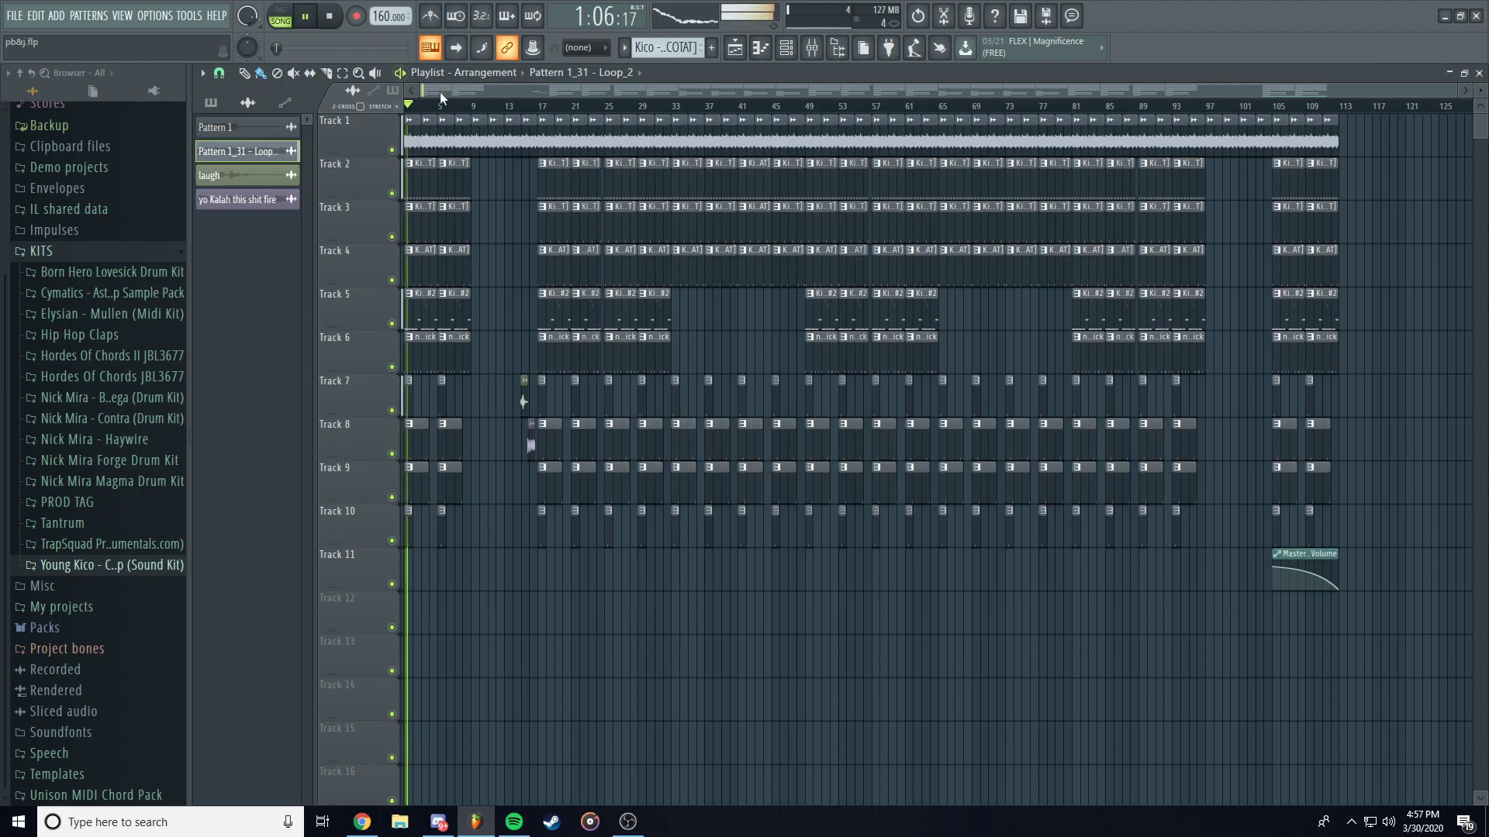
pyautogui.click(460, 107)
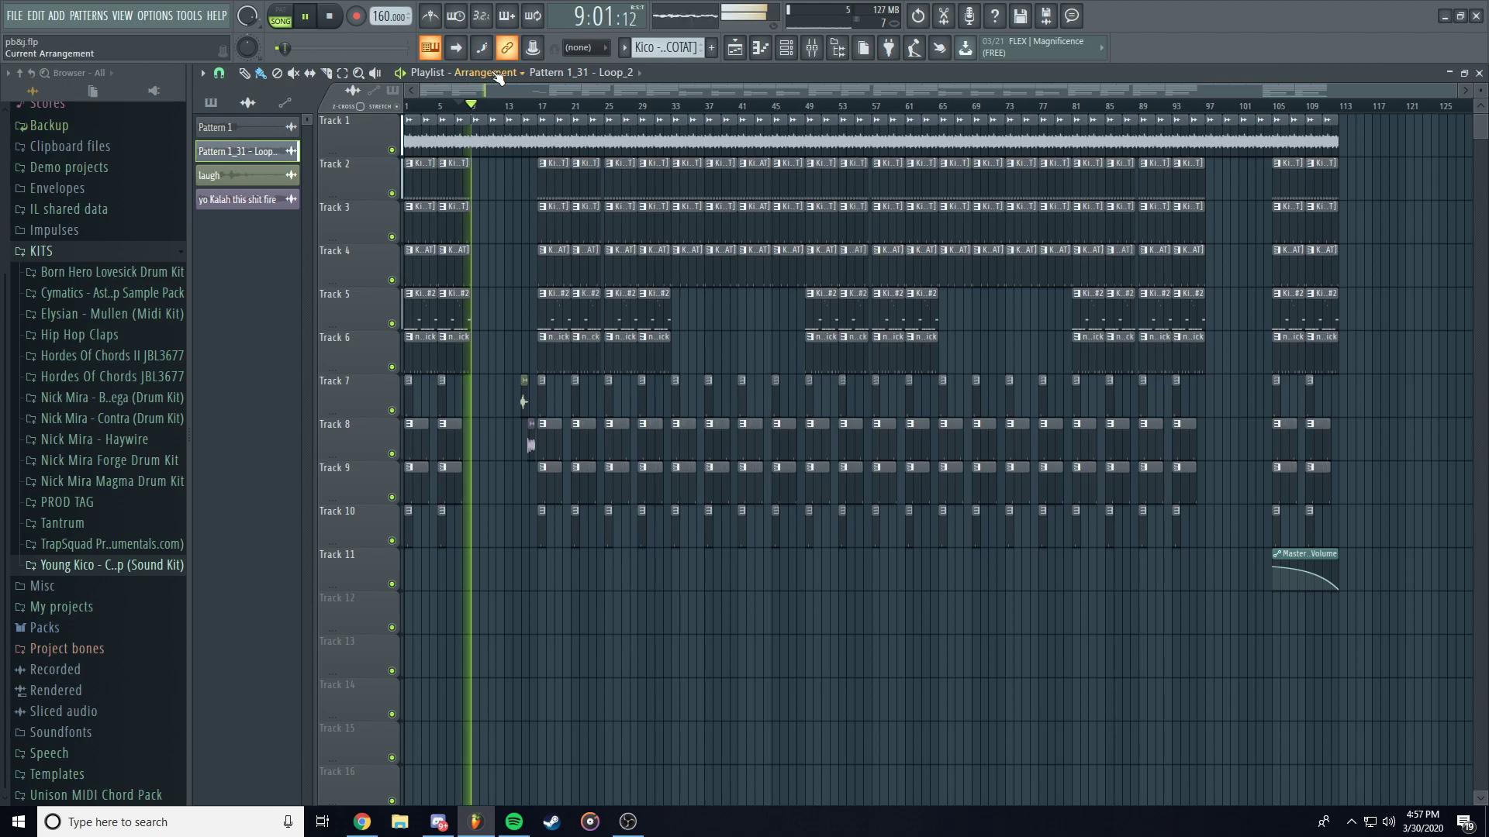
pyautogui.click(334, 22)
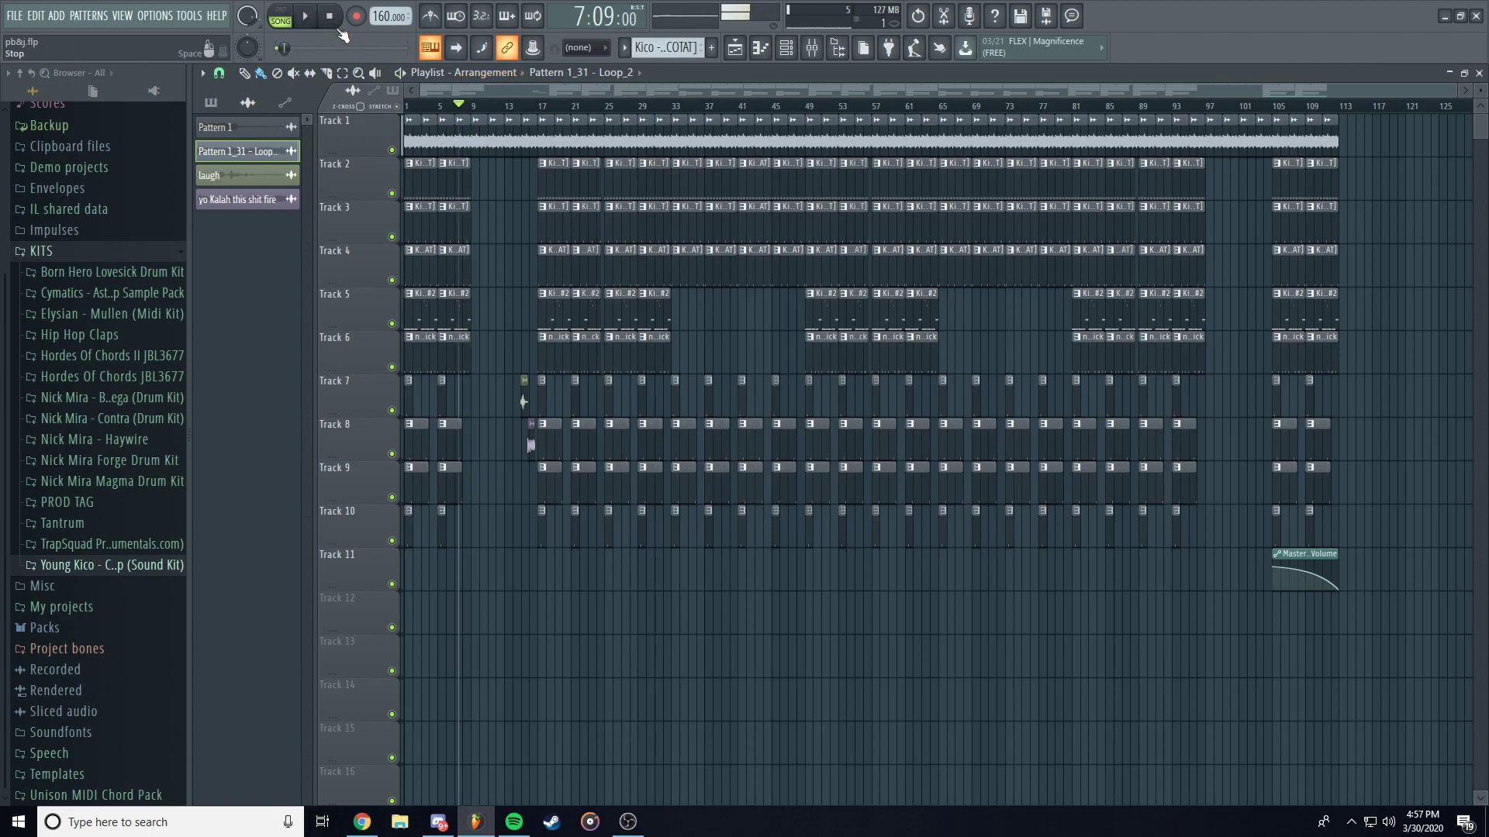
# Play the laugh clip around bar 15 and the drum entry from bar 17, stopping playback after each.
pyautogui.click(532, 109)
pyautogui.click(305, 16)
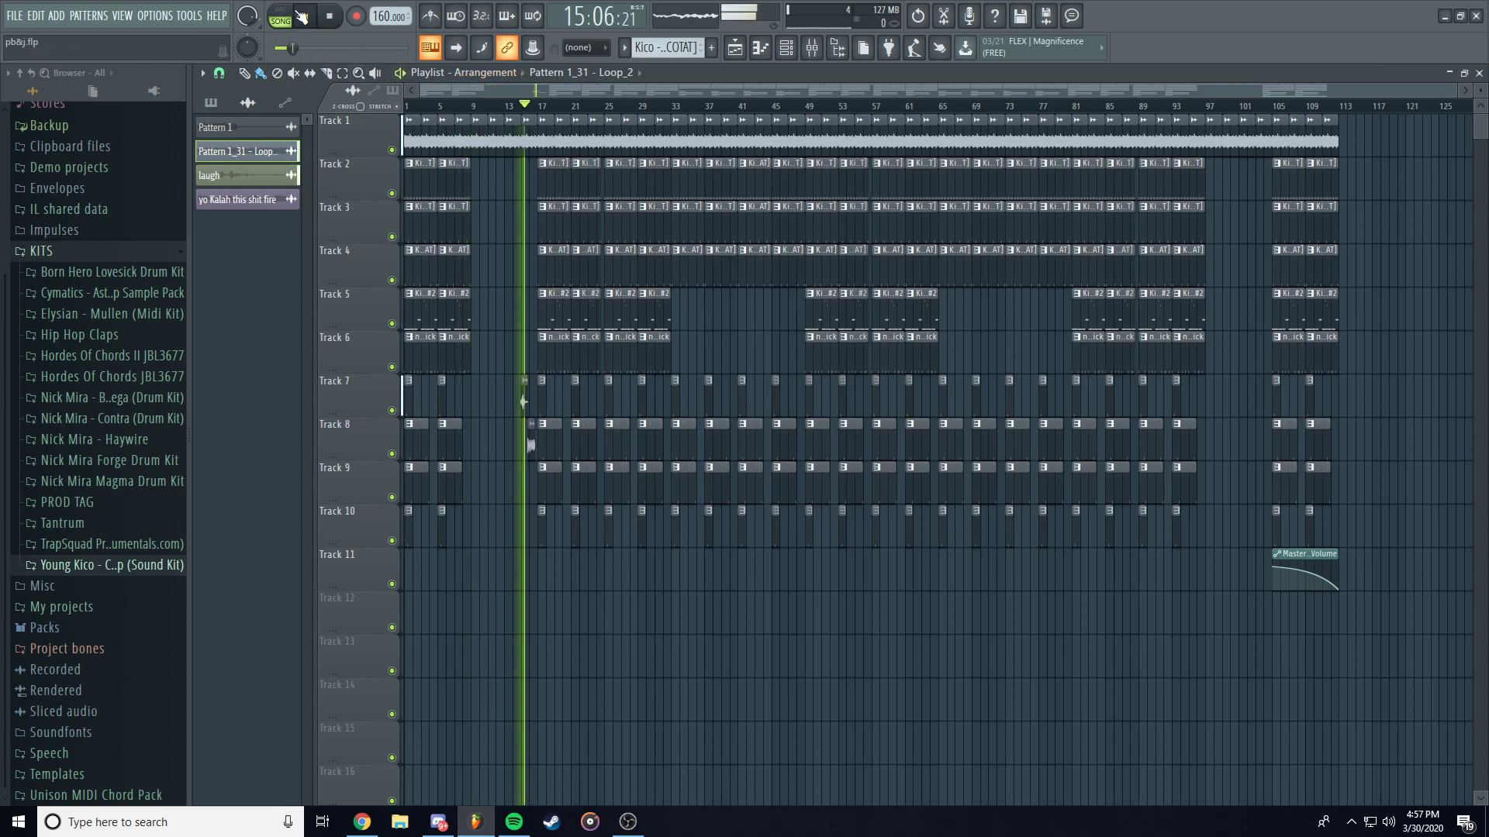
pyautogui.click(328, 18)
pyautogui.click(549, 110)
pyautogui.press('space')
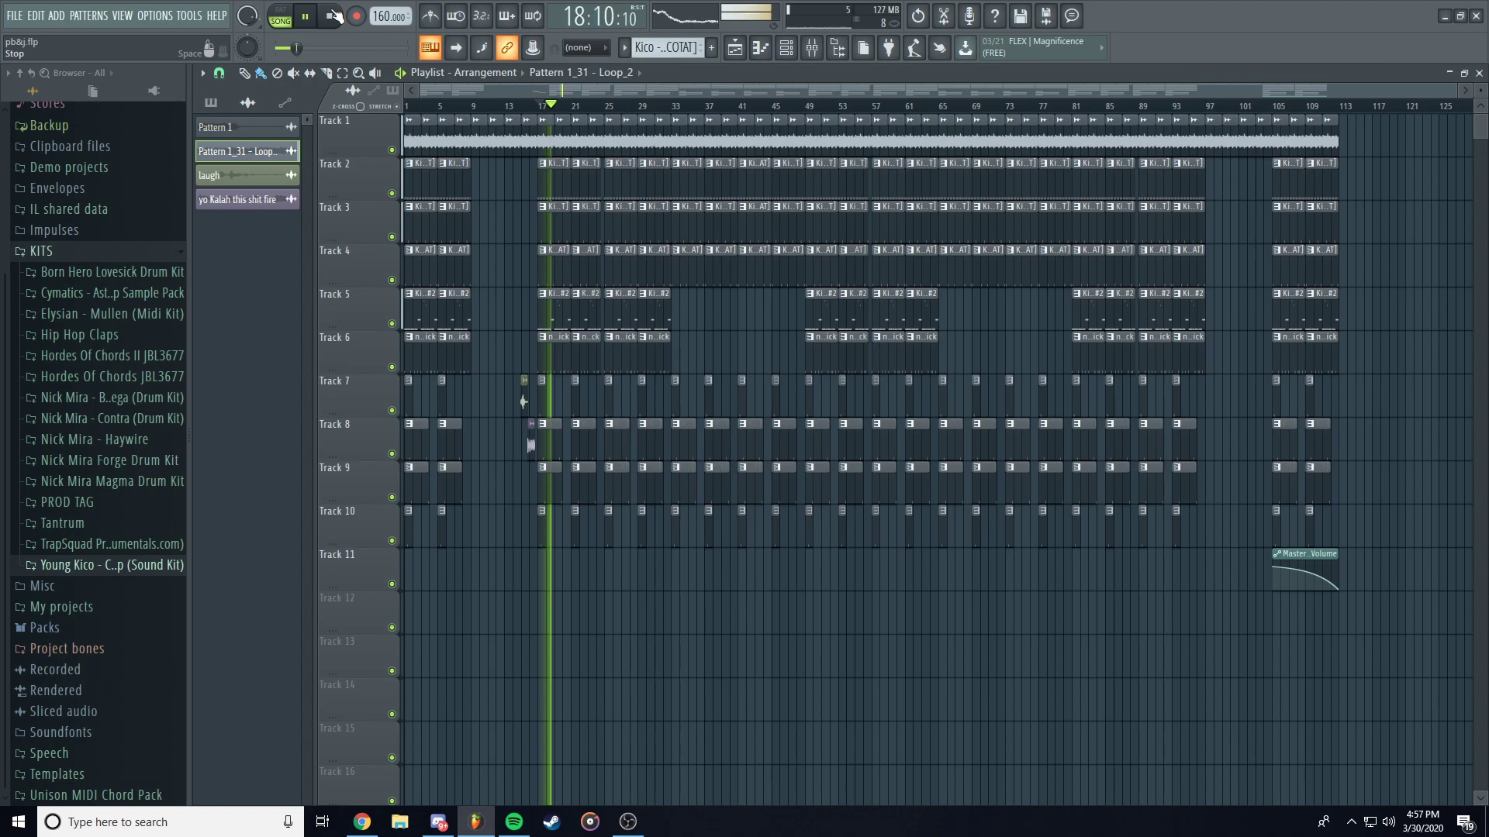
pyautogui.click(334, 17)
# Examine the gap in the Track 2 to 6 drum clips just before bar 25 and play it from bar 24.
pyautogui.scroll(2, 621, 320)
pyautogui.scroll(5, 621, 320)
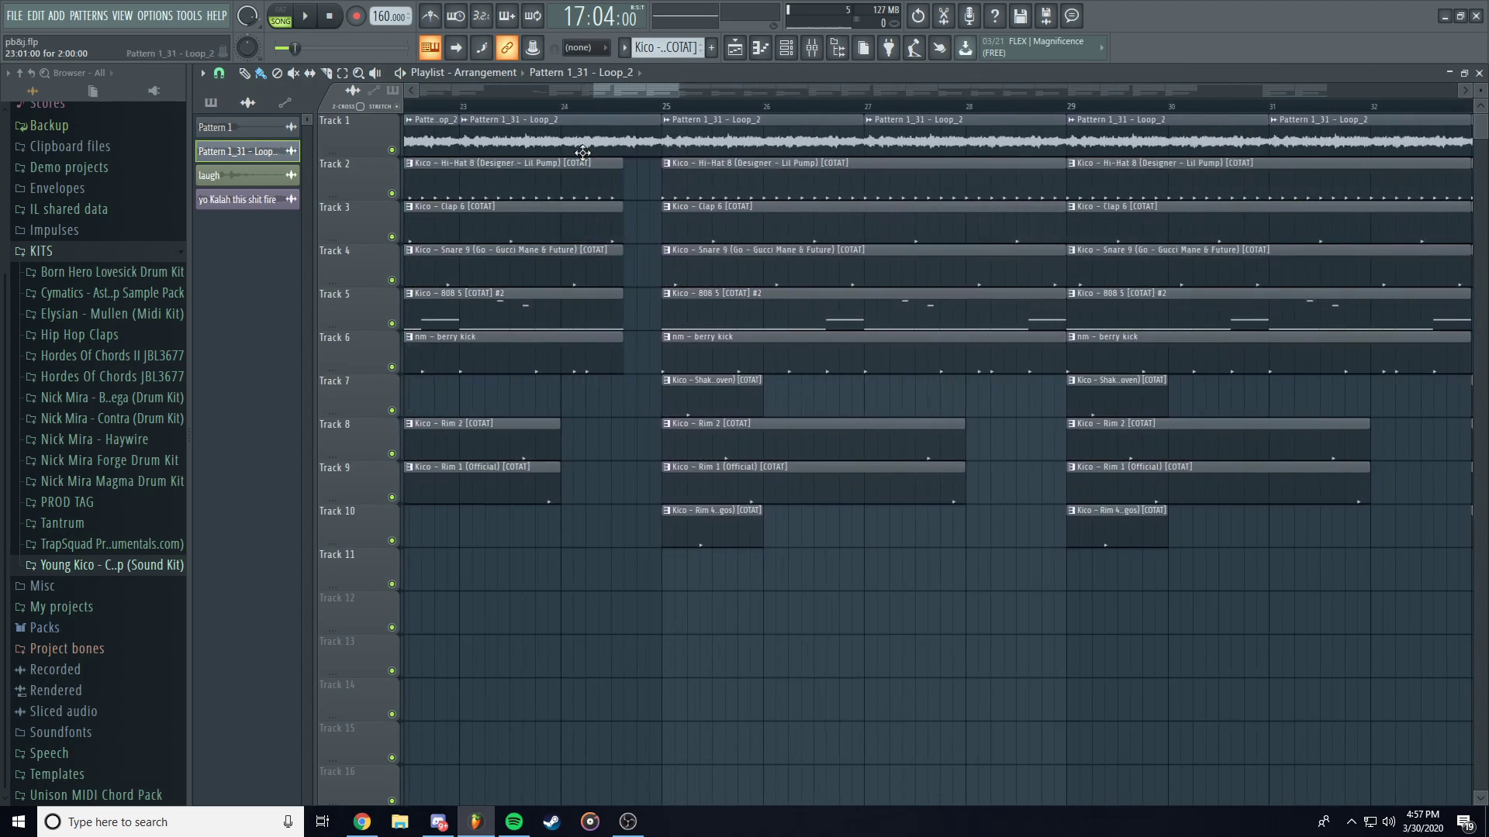
pyautogui.scroll(5, 577, 176)
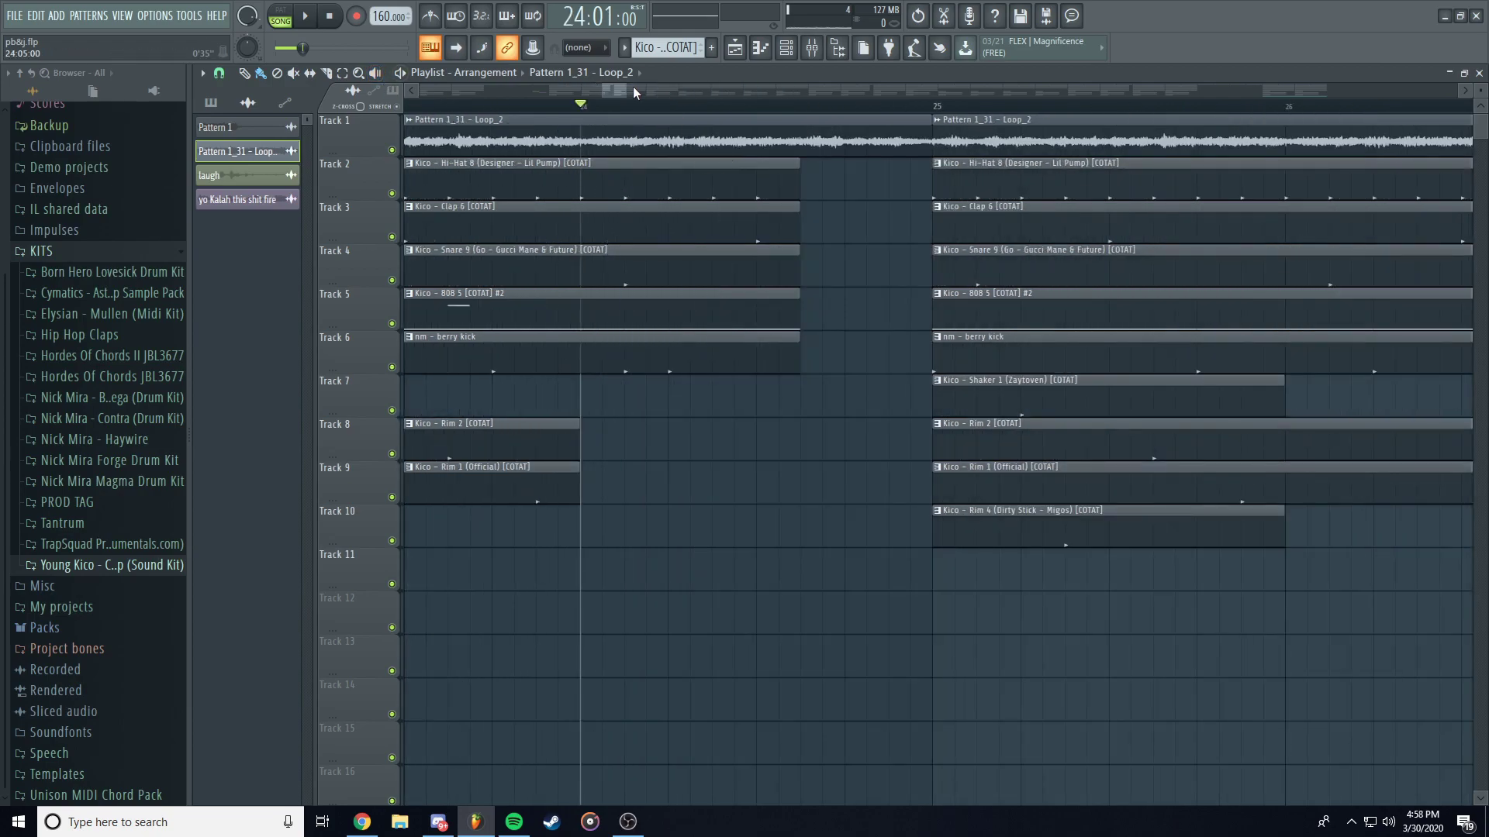
pyautogui.moveTo(625, 92); pyautogui.dragTo(622, 92)
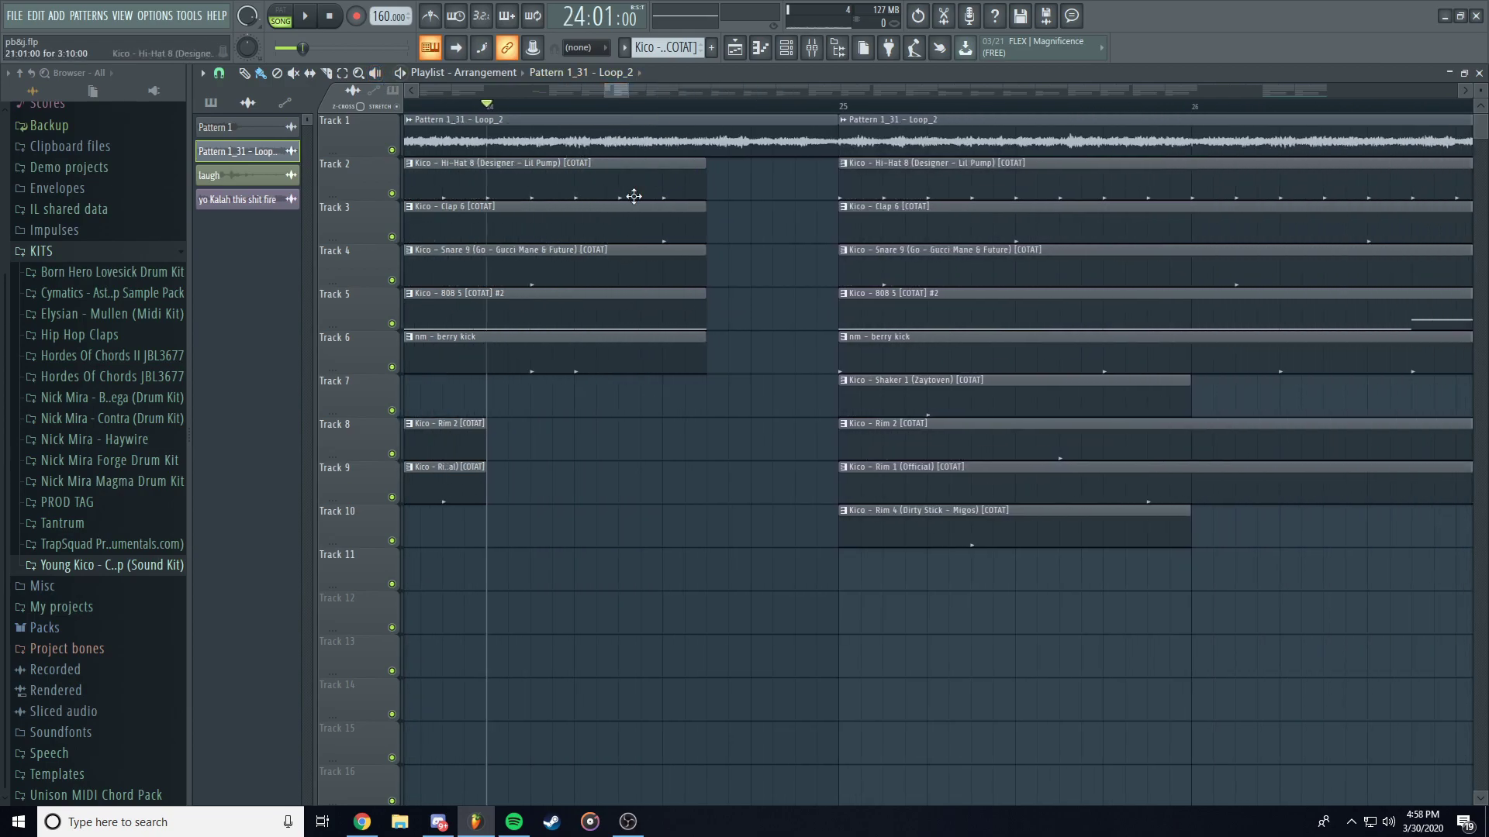
pyautogui.scroll(2, 609, 90)
pyautogui.click(522, 107)
pyautogui.click(659, 106)
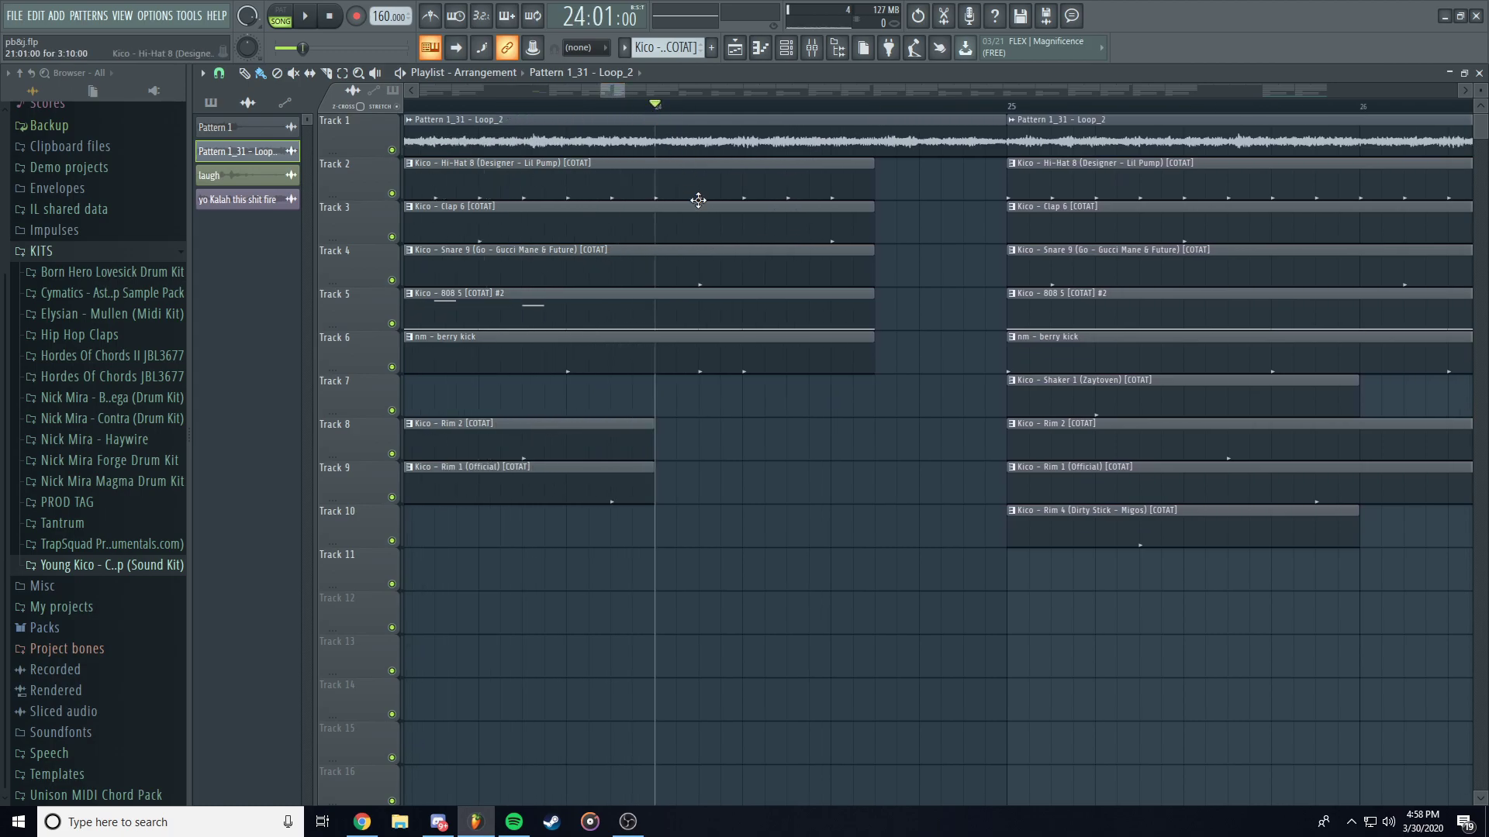
pyautogui.scroll(-5, 700, 213)
pyautogui.scroll(3, 690, 161)
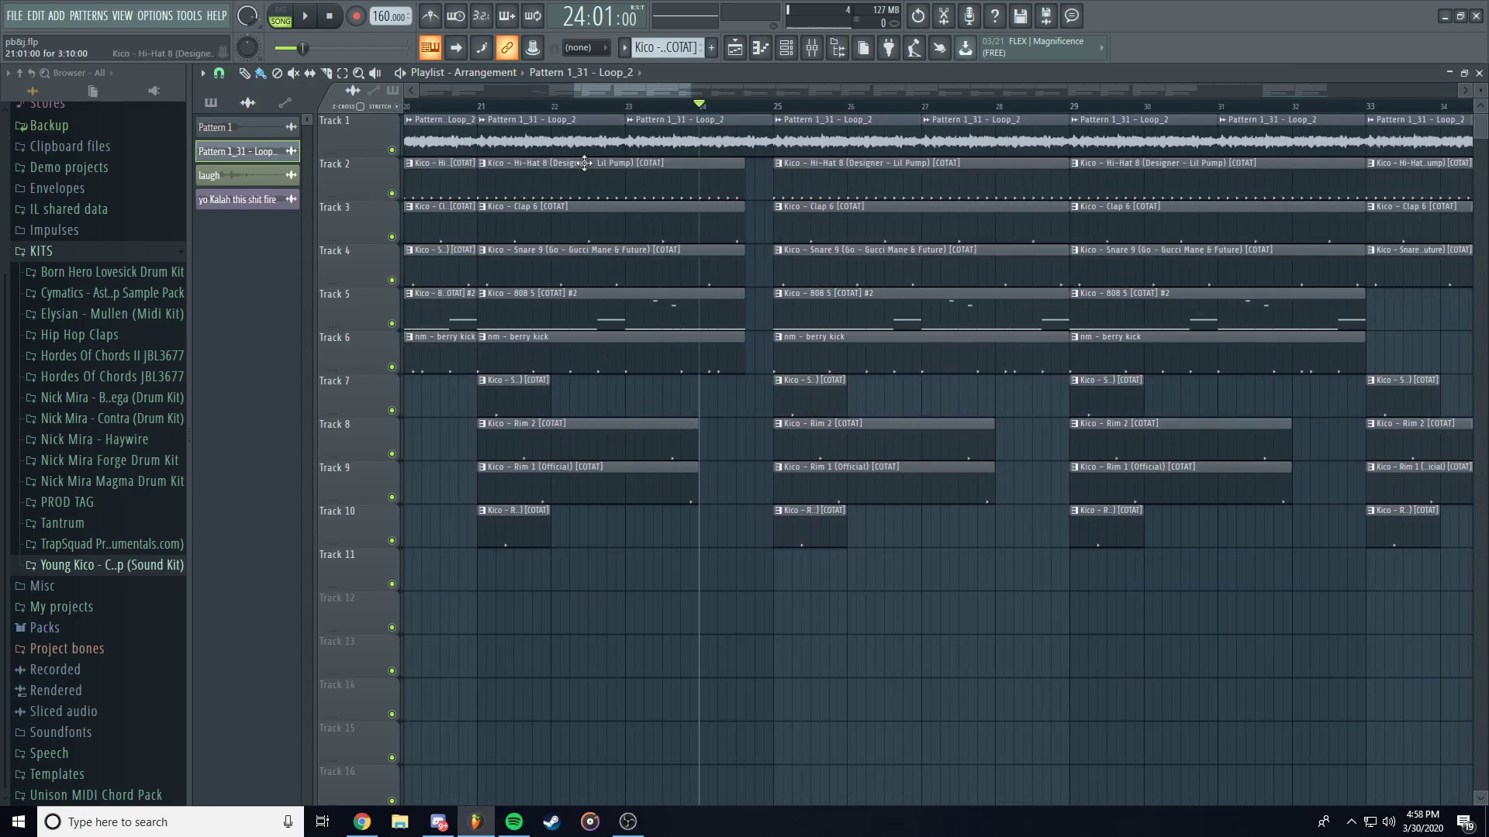
pyautogui.scroll(-1, 702, 124)
pyautogui.scroll(5, 741, 129)
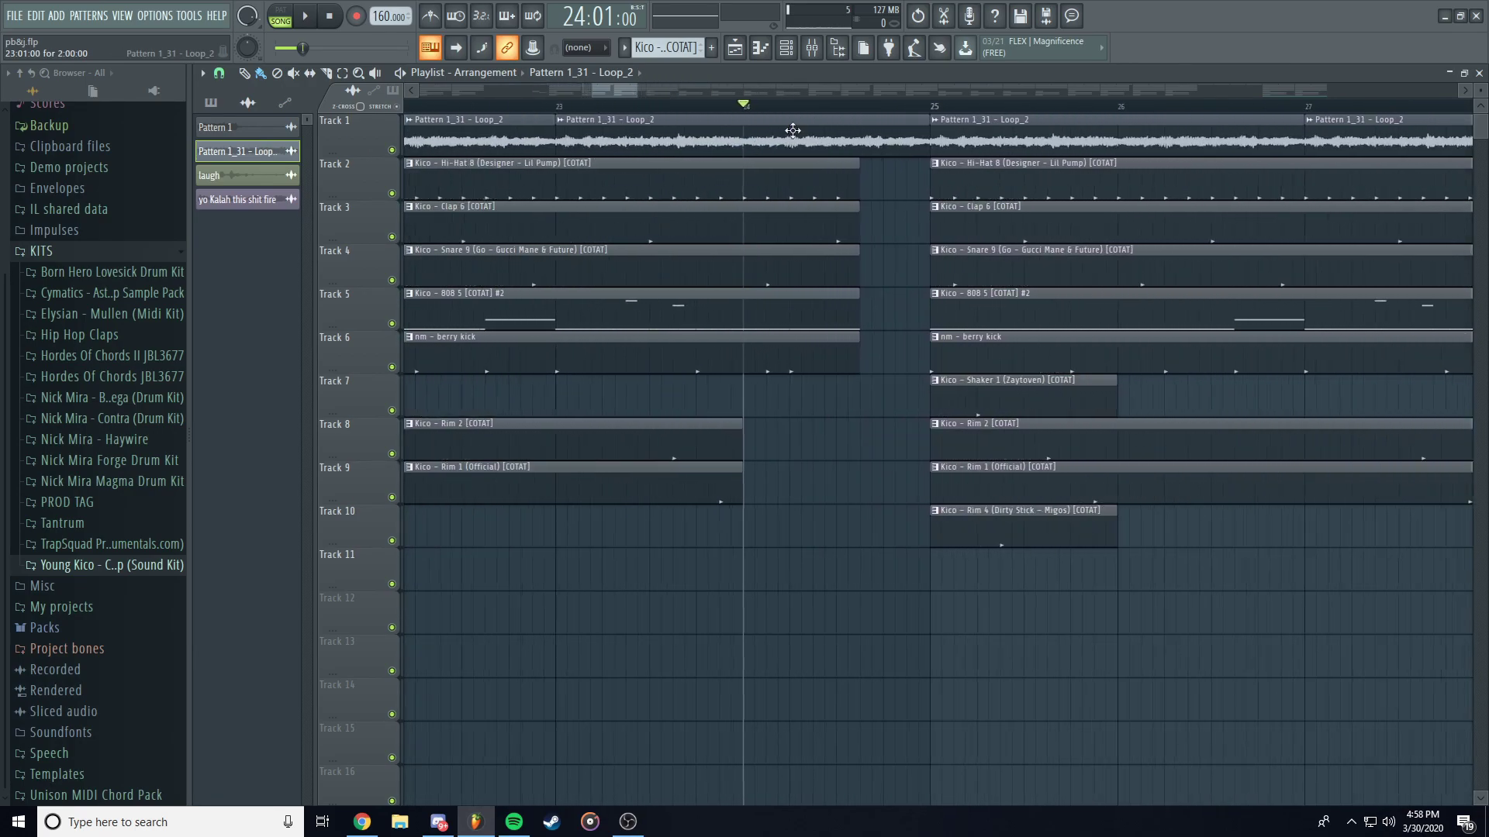
pyautogui.press('space')
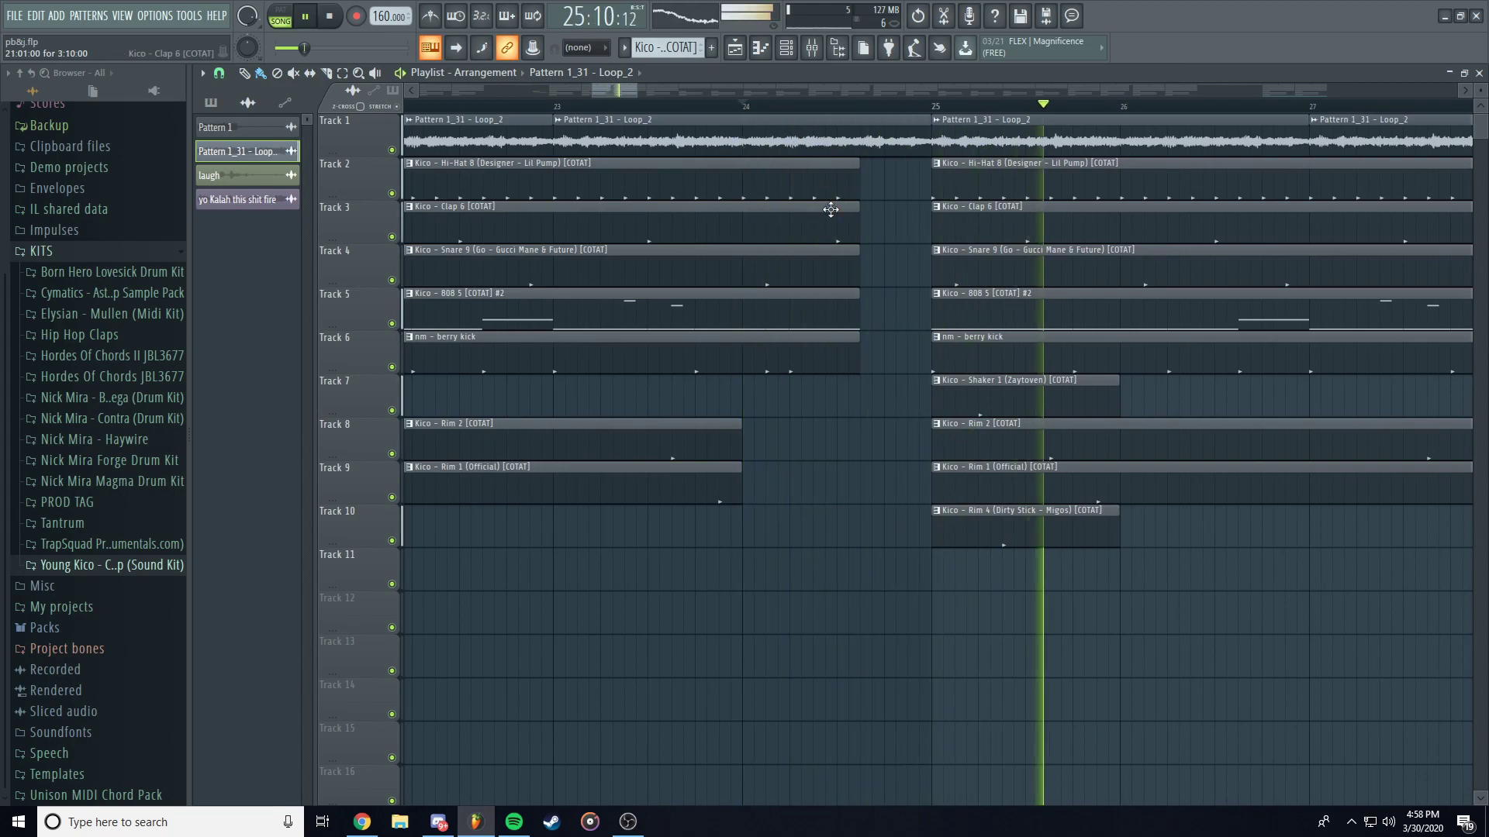
pyautogui.press('space')
# Compare the shortened drum clips before bar 25 with the surrounding full-length clips on Tracks 2 to 6.
pyautogui.scroll(-10, 827, 219)
pyautogui.scroll(-3, 827, 223)
pyautogui.scroll(3, 822, 232)
pyautogui.scroll(-4, 752, 300)
pyautogui.scroll(4, 579, 293)
pyautogui.scroll(2, 577, 291)
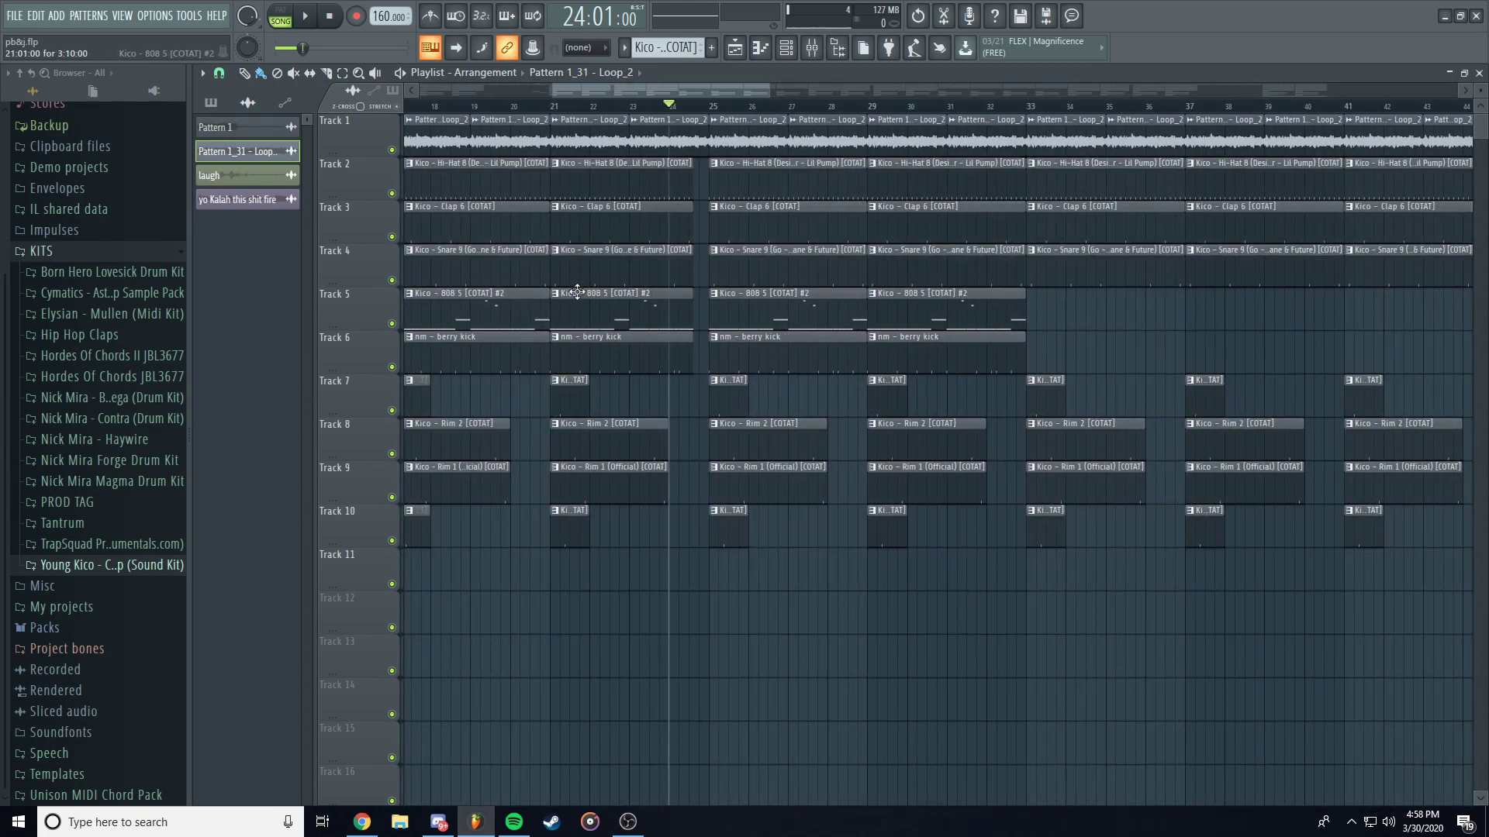
pyautogui.scroll(3, 661, 279)
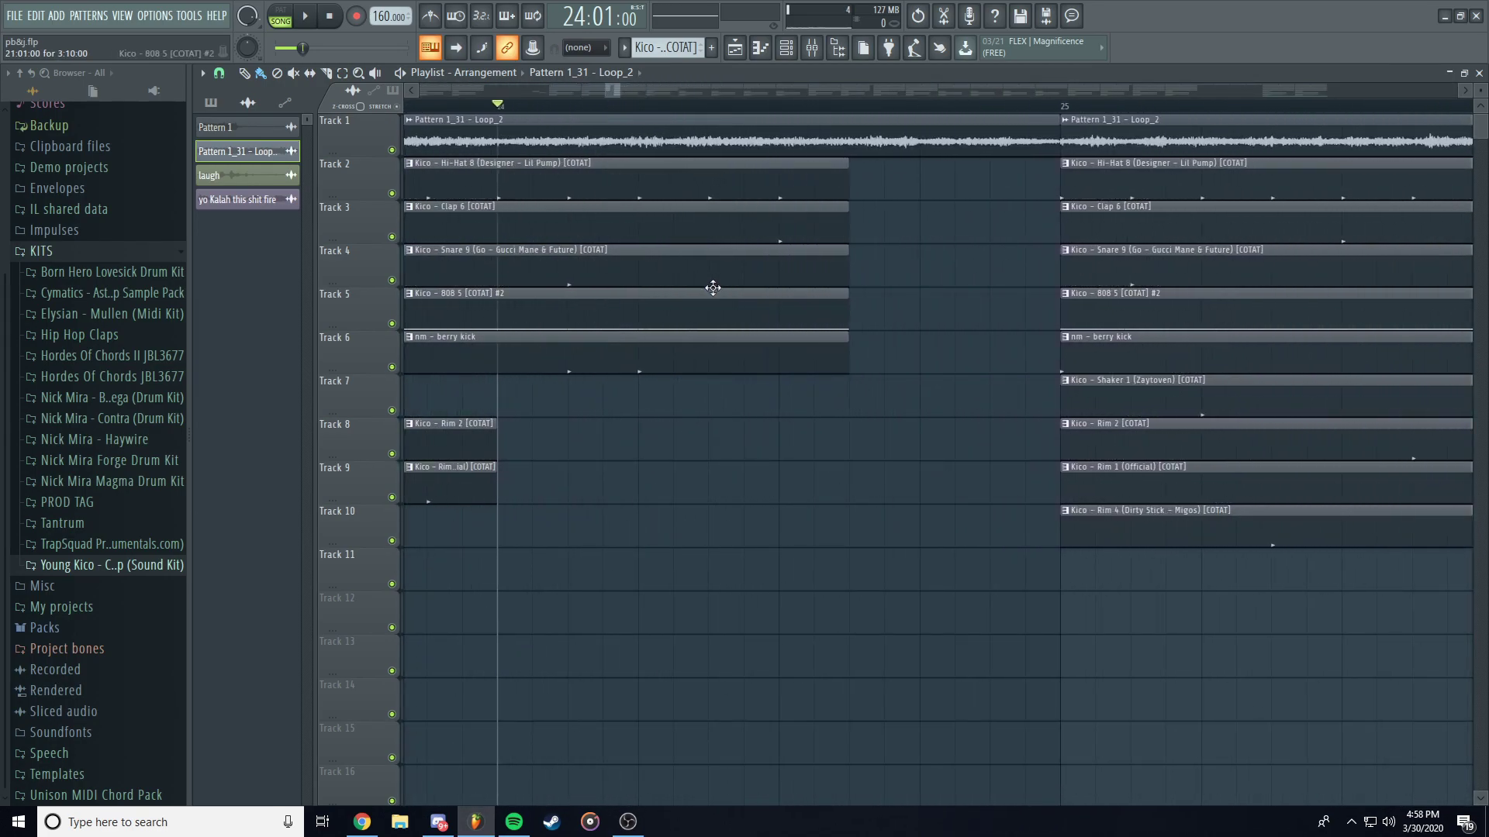
# Look through the rest of the arrangement from bar 33 to the end, including the sections without 808 and kick.
pyautogui.scroll(-6, 489, 272)
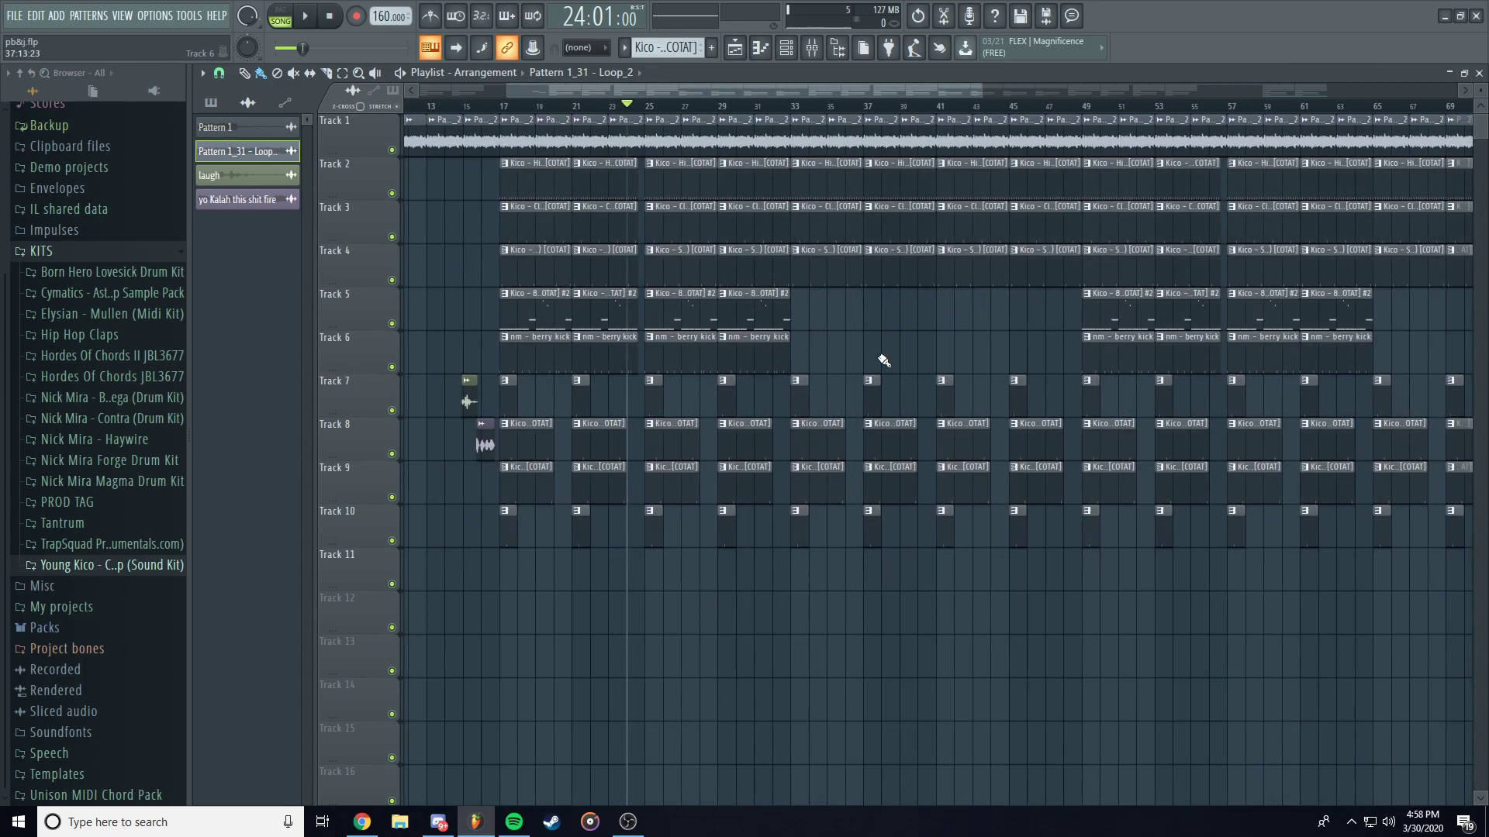
pyautogui.scroll(4, 736, 302)
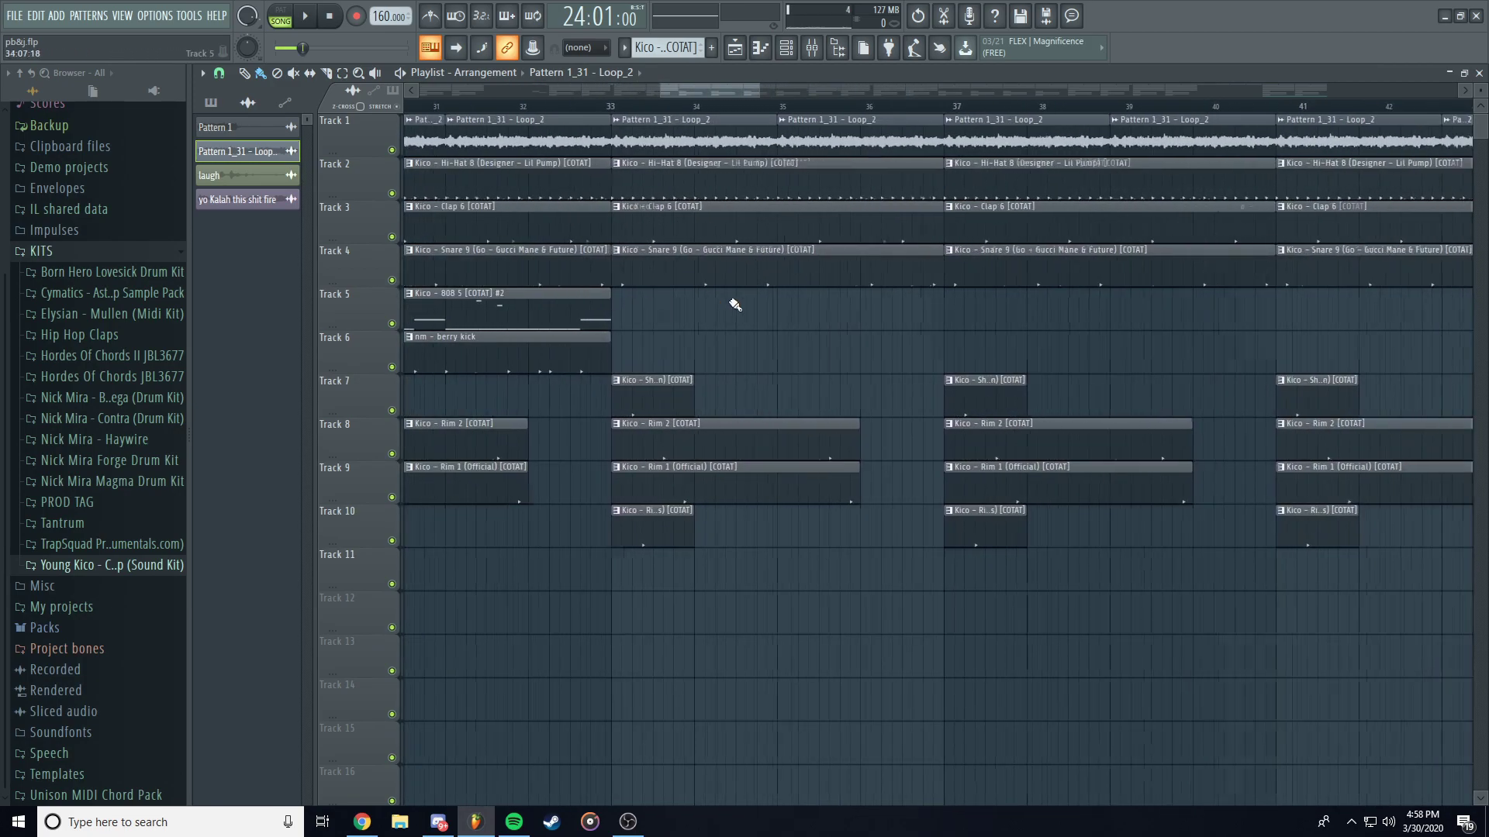
pyautogui.hscroll(-2, 698, 318)
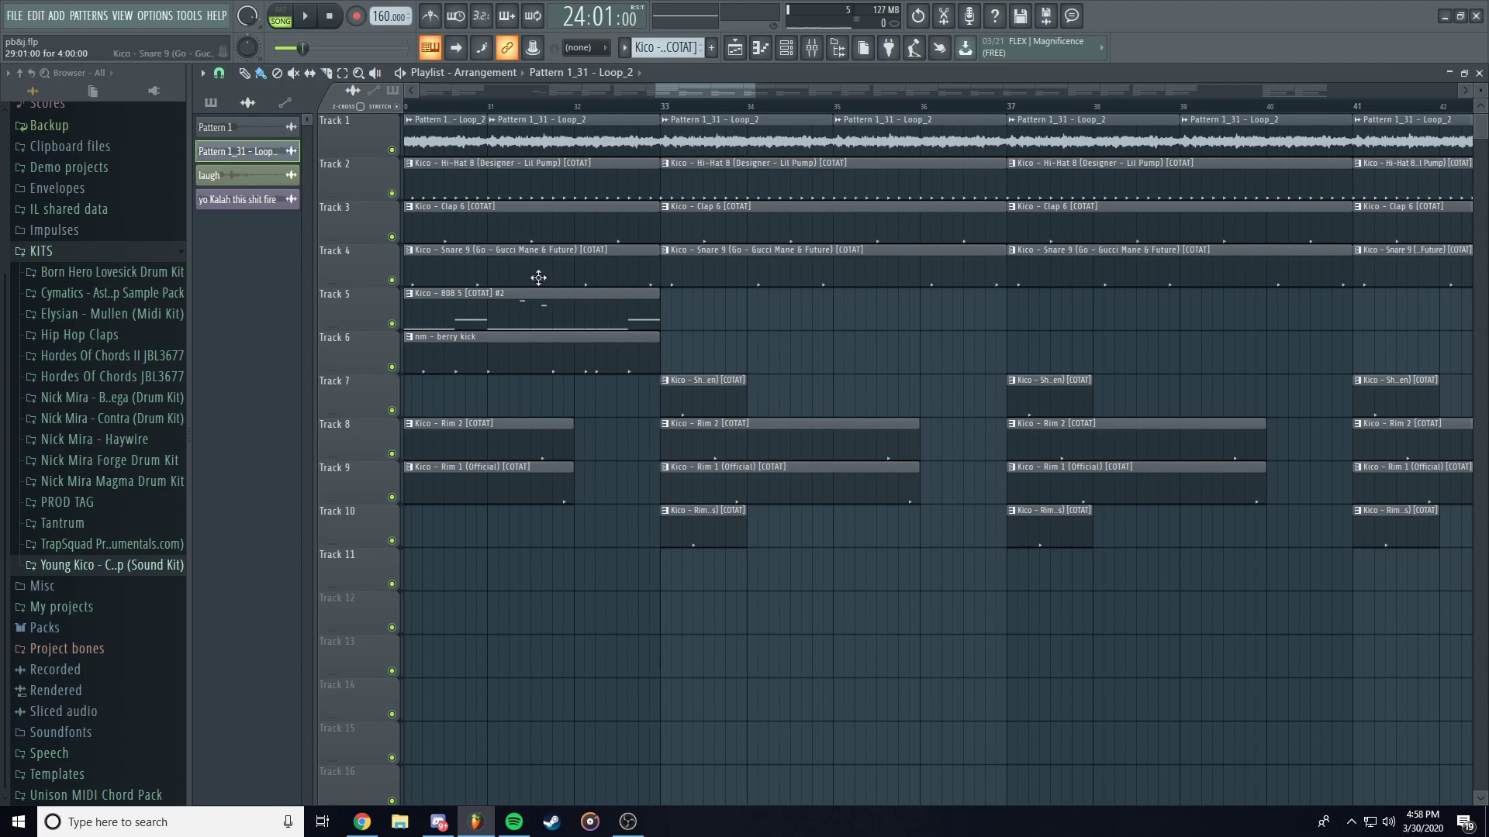
pyautogui.scroll(-5, 702, 336)
pyautogui.scroll(3, 1024, 396)
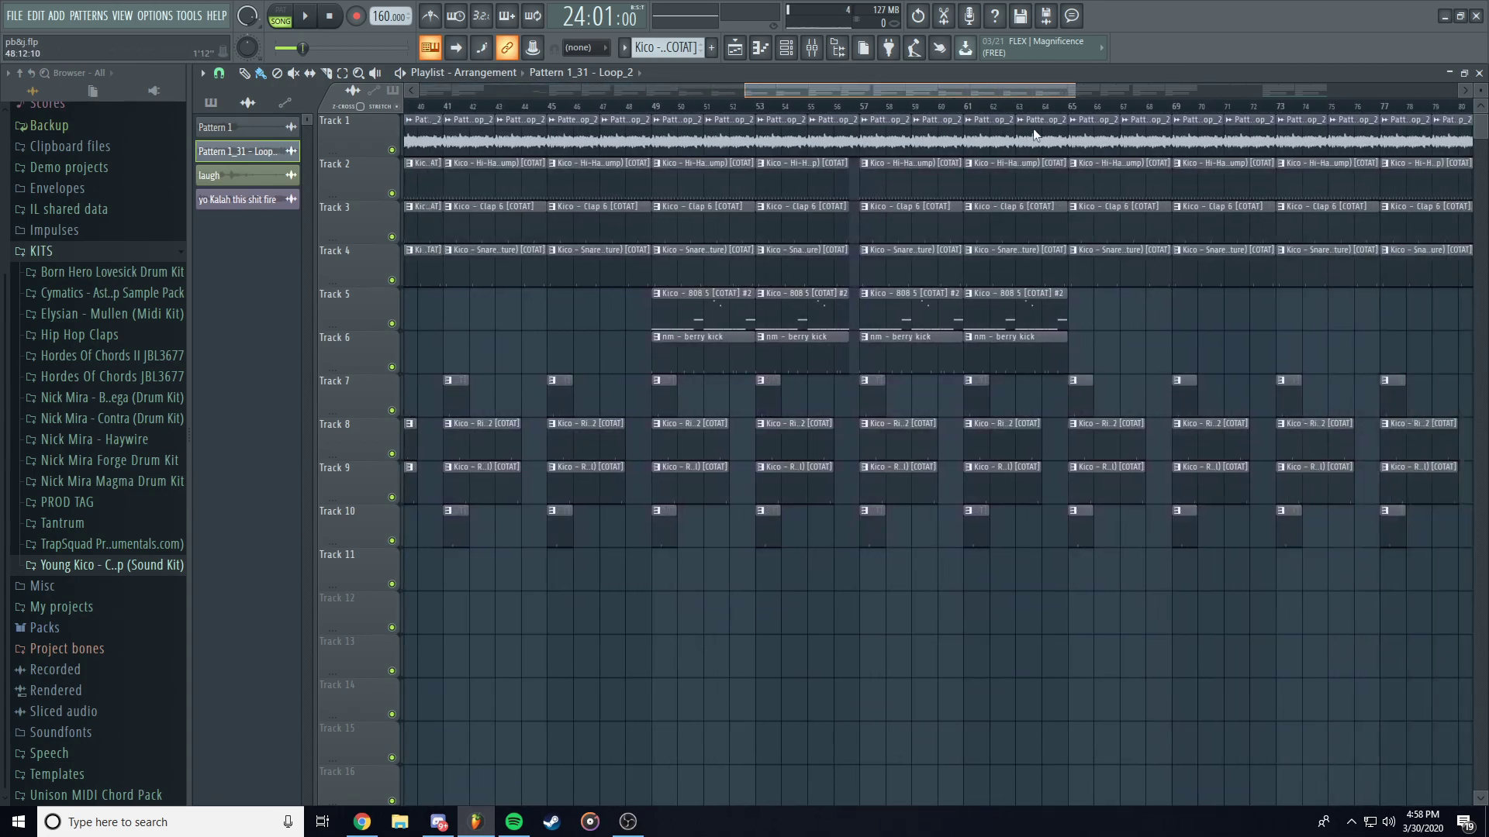
pyautogui.hscroll(8, 1030, 132)
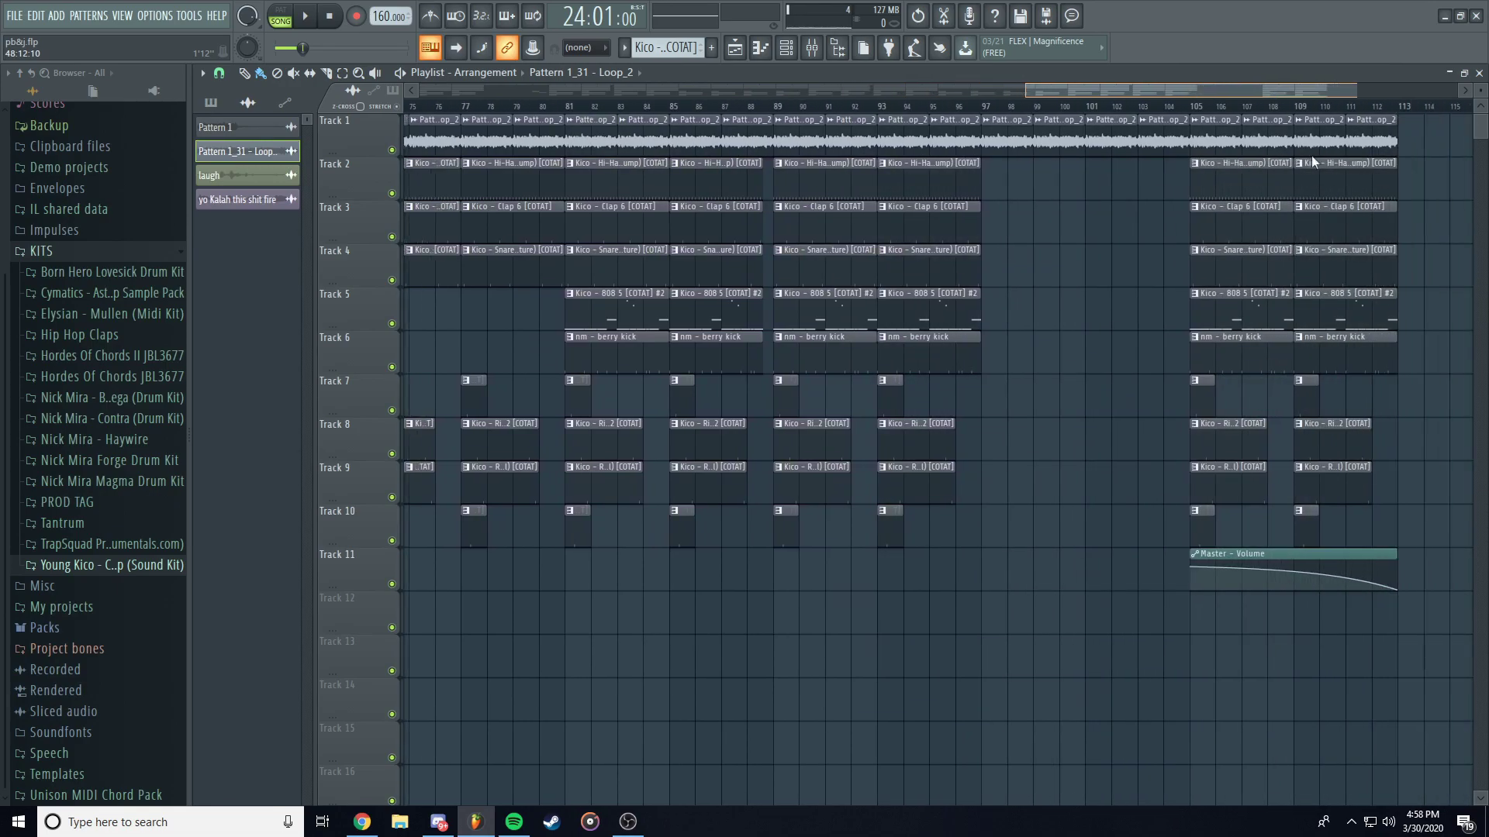
pyautogui.hscroll(2, 1310, 162)
# Play the transition from bar 96 into the section where the drums drop out.
pyautogui.click(744, 108)
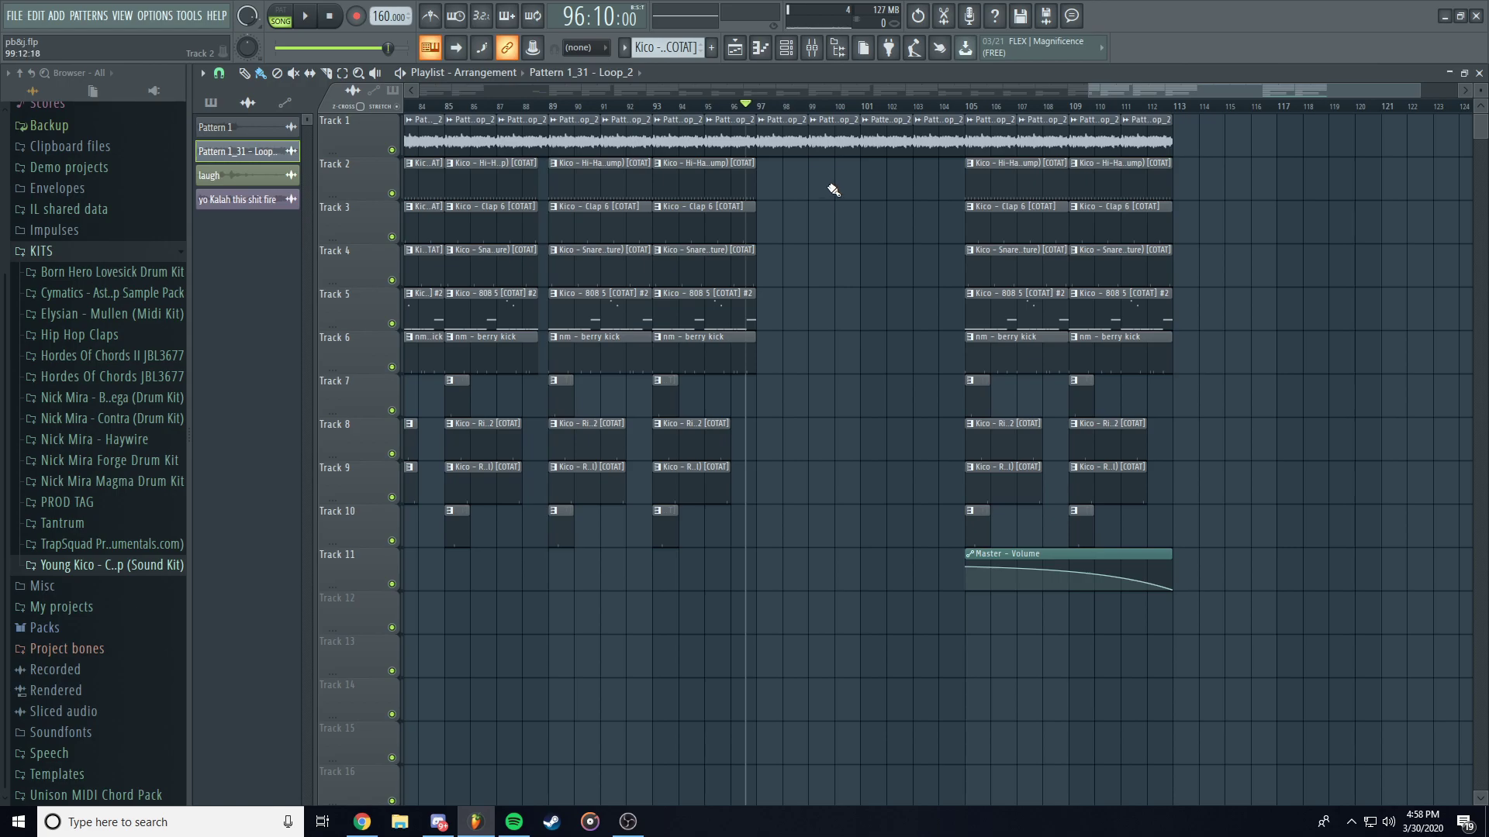
pyautogui.press('space')
pyautogui.press('space')
# Play the outro from the end of bar 104 and examine the Master - Volume automation clip on Track 11.
pyautogui.moveTo(959, 110); pyautogui.dragTo(963, 105)
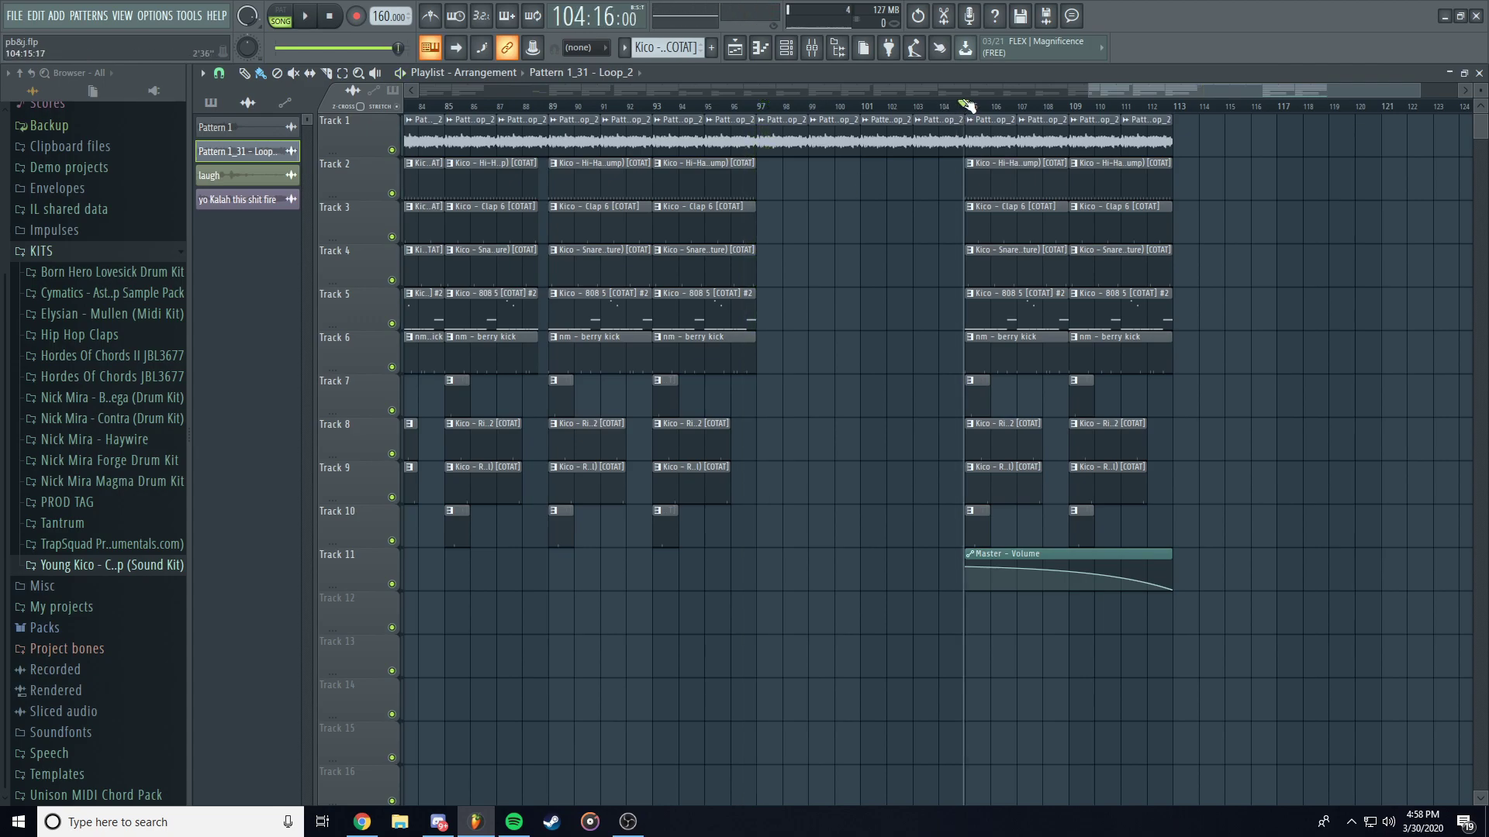
pyautogui.press('space')
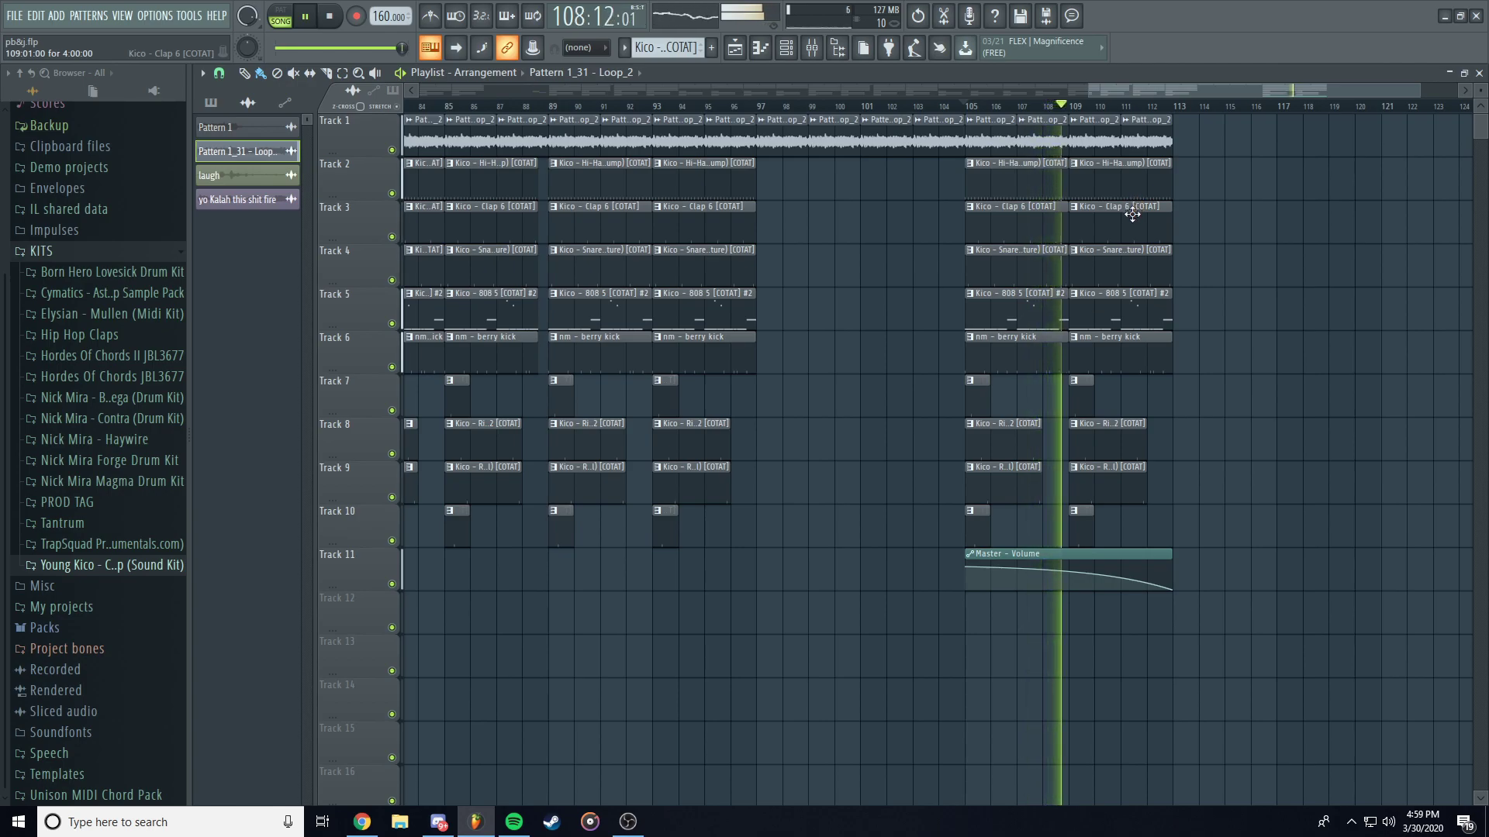
pyautogui.click(345, 16)
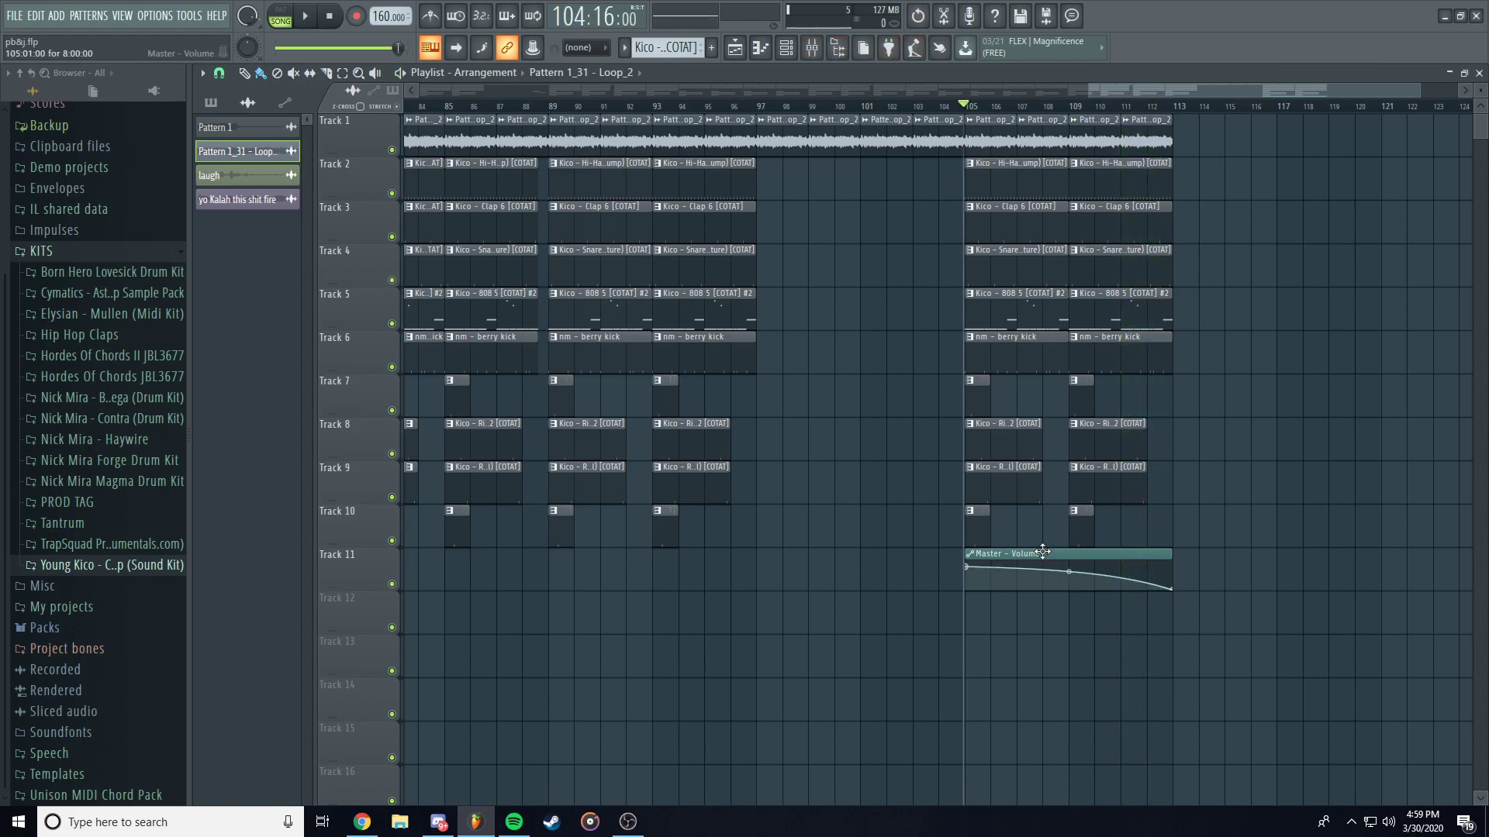
pyautogui.scroll(3, 1022, 538)
pyautogui.moveTo(1101, 567)
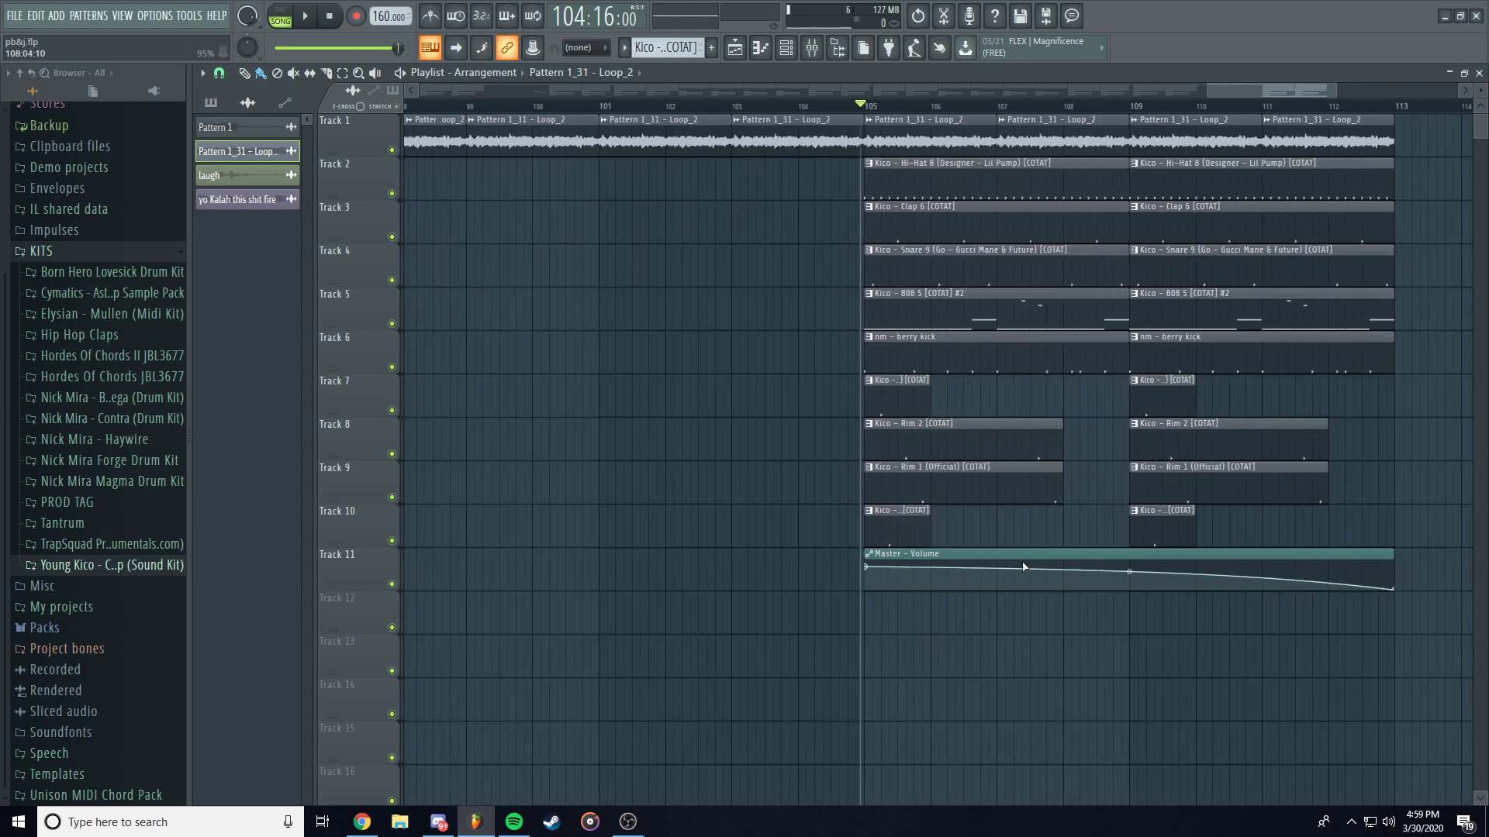
# Select the outro's time range from bar 105 to bar 113 in the playlist.
pyautogui.click(812, 48)
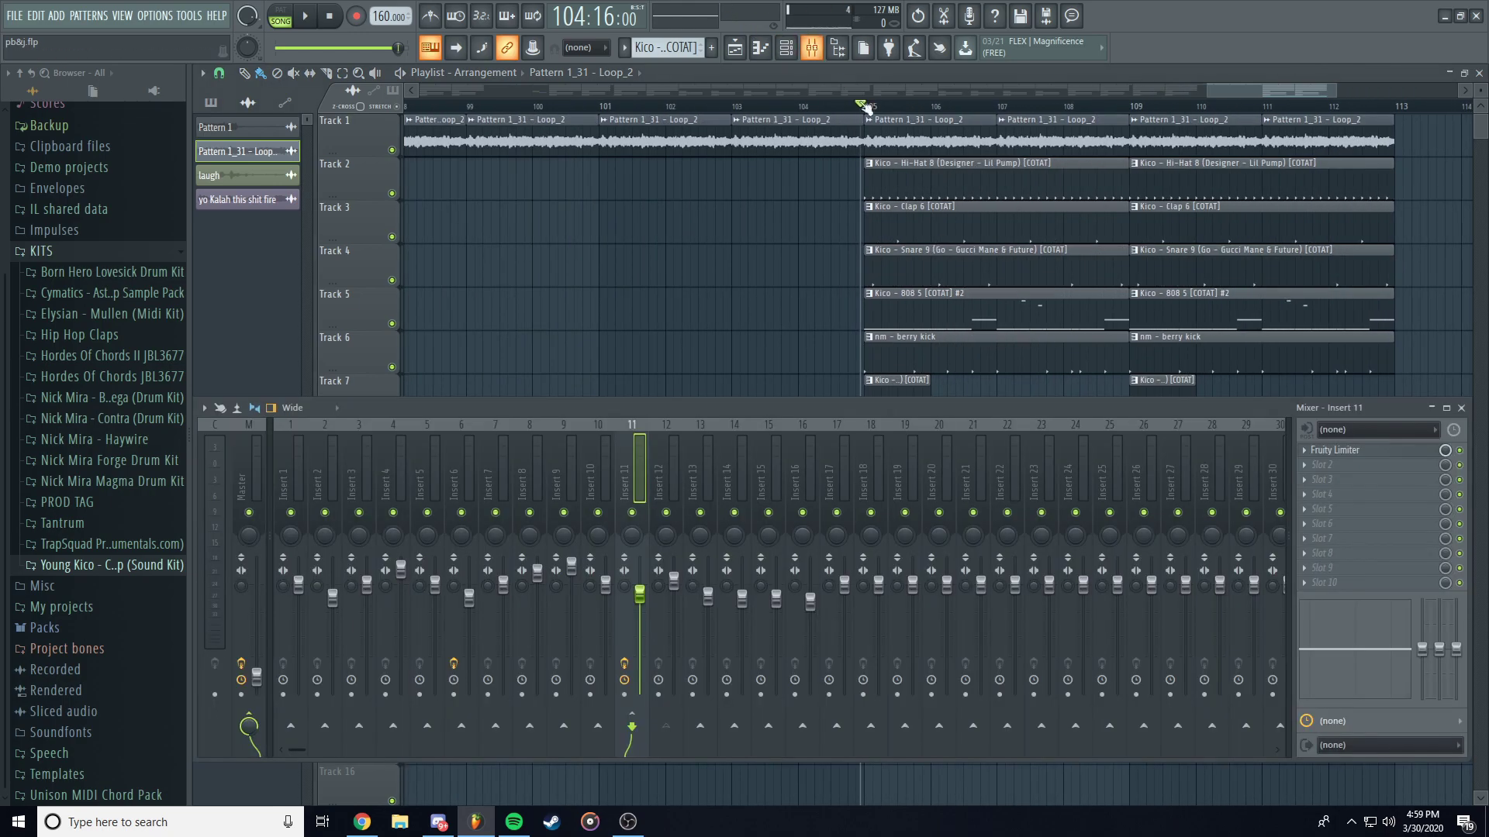
pyautogui.click(1461, 408)
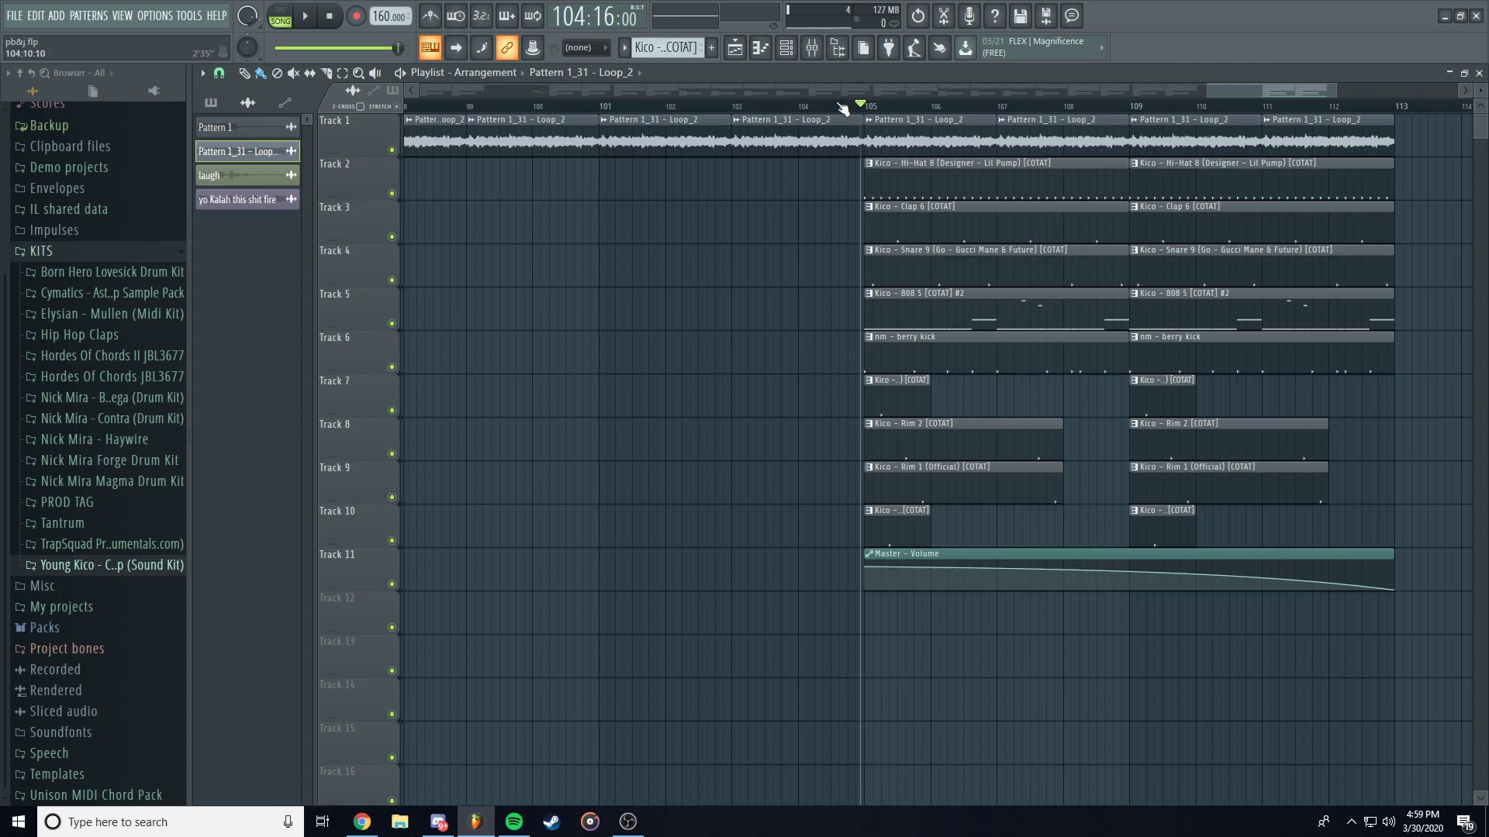
pyautogui.hscroll(4, 1250, 92)
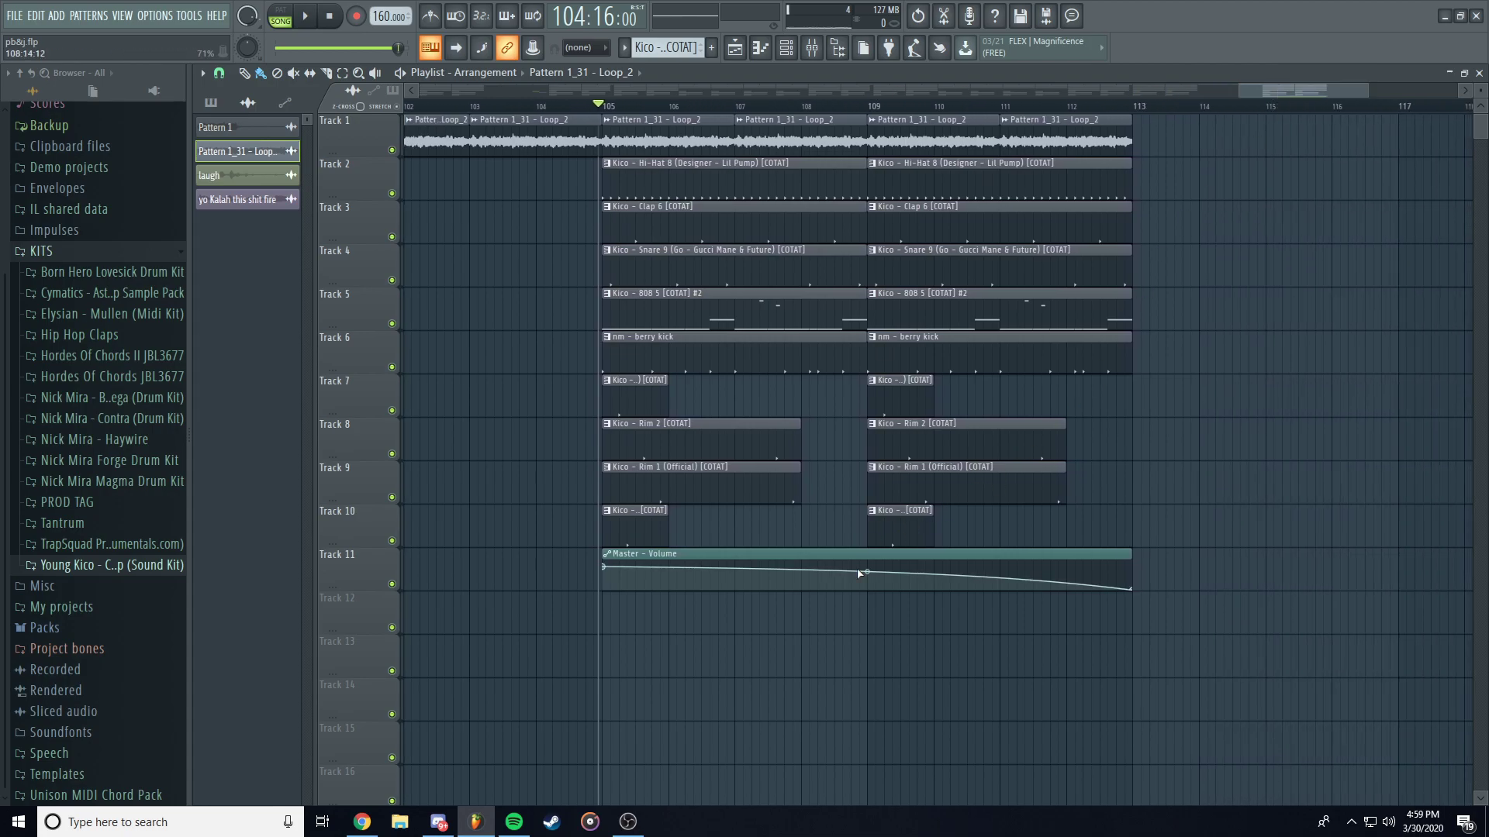
pyautogui.scroll(5, 1107, 110)
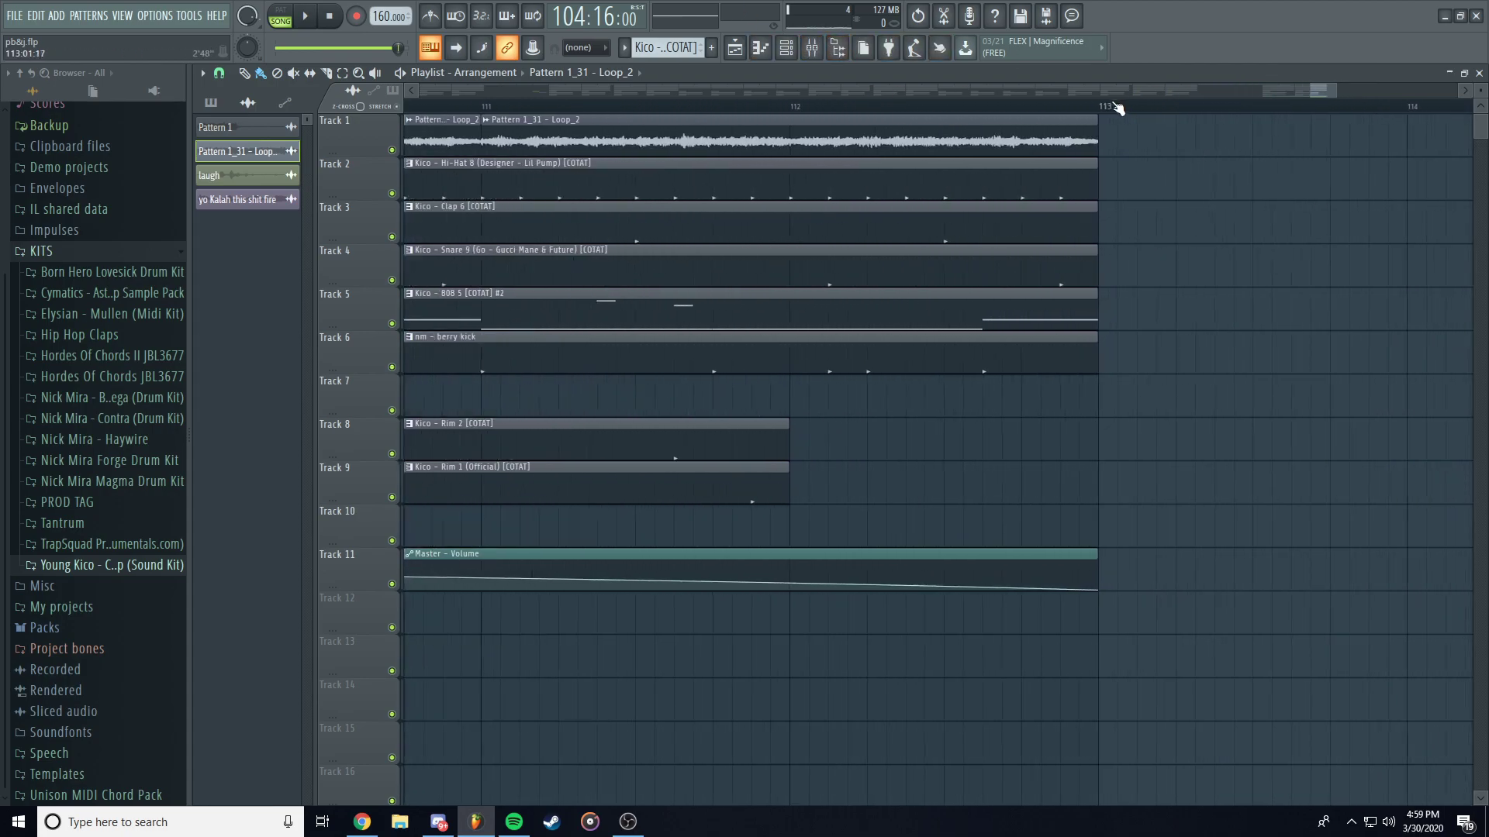
pyautogui.moveTo(1101, 110); pyautogui.dragTo(779, 97)
pyautogui.scroll(-8, 779, 97)
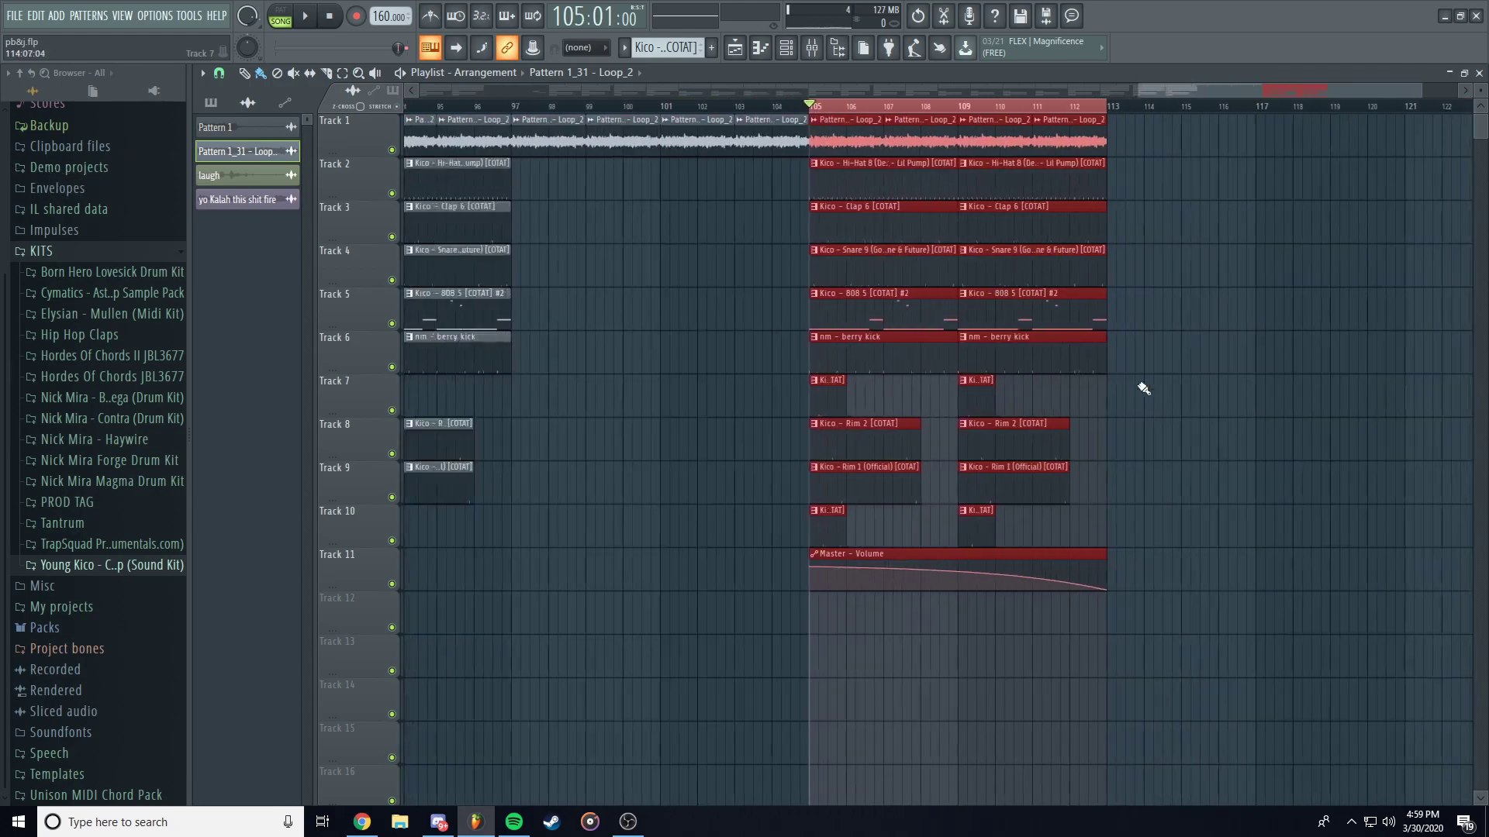
# Create a new automation clip for the Master track's volume across the selected outro range.
pyautogui.click(814, 49)
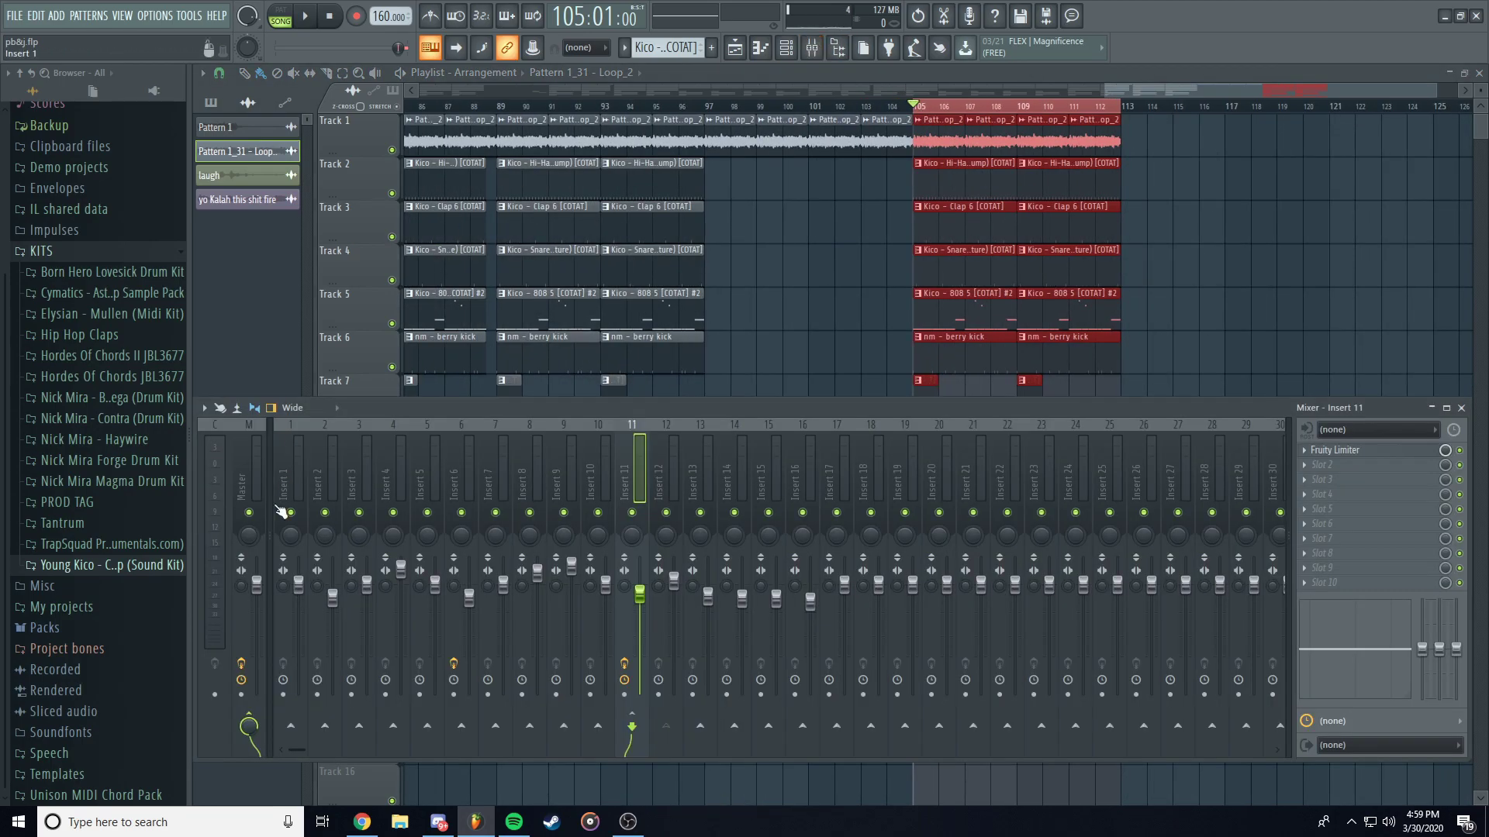
pyautogui.rightClick(256, 587)
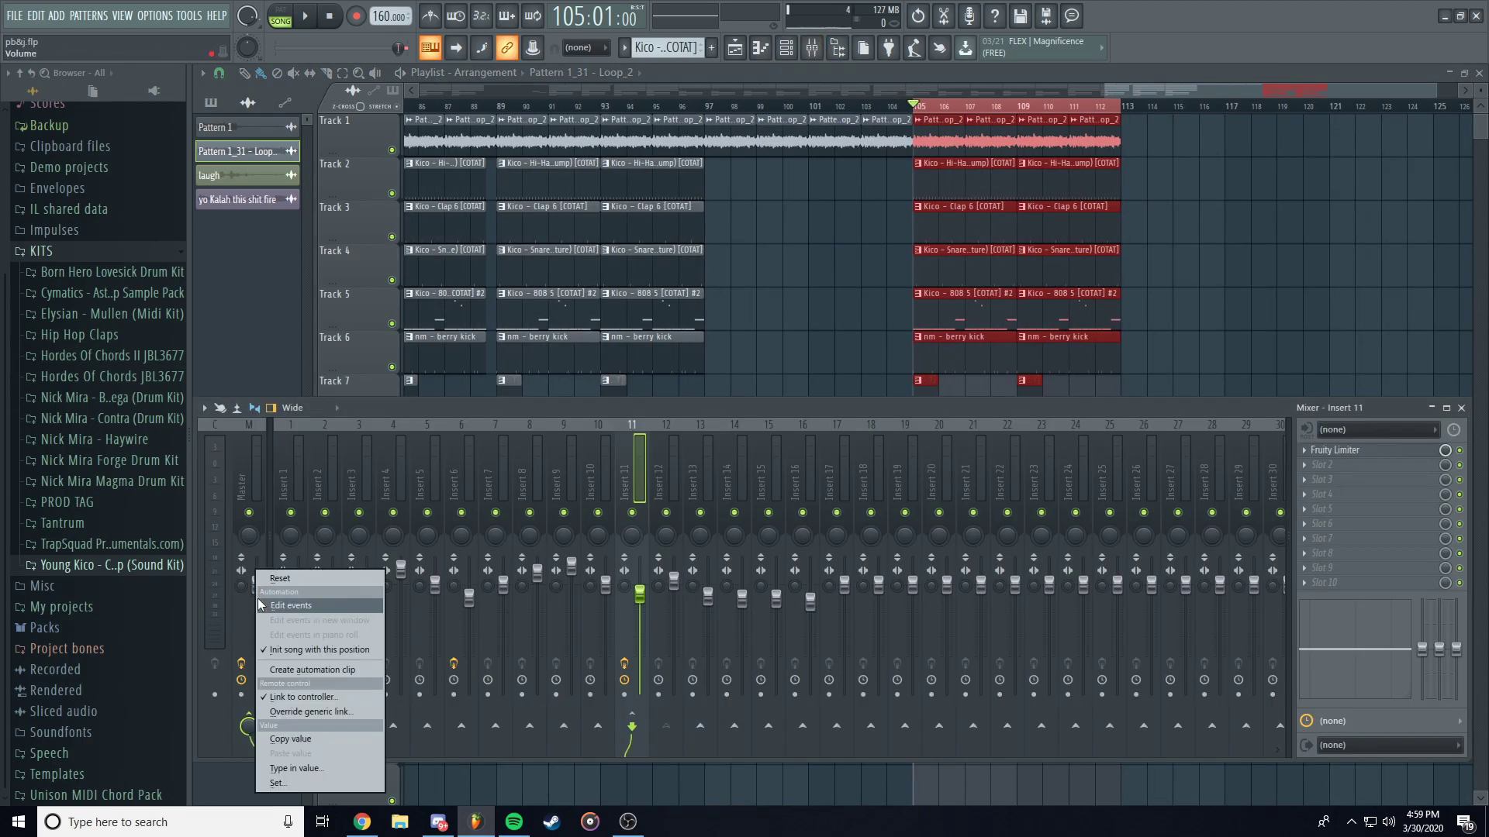
pyautogui.click(279, 672)
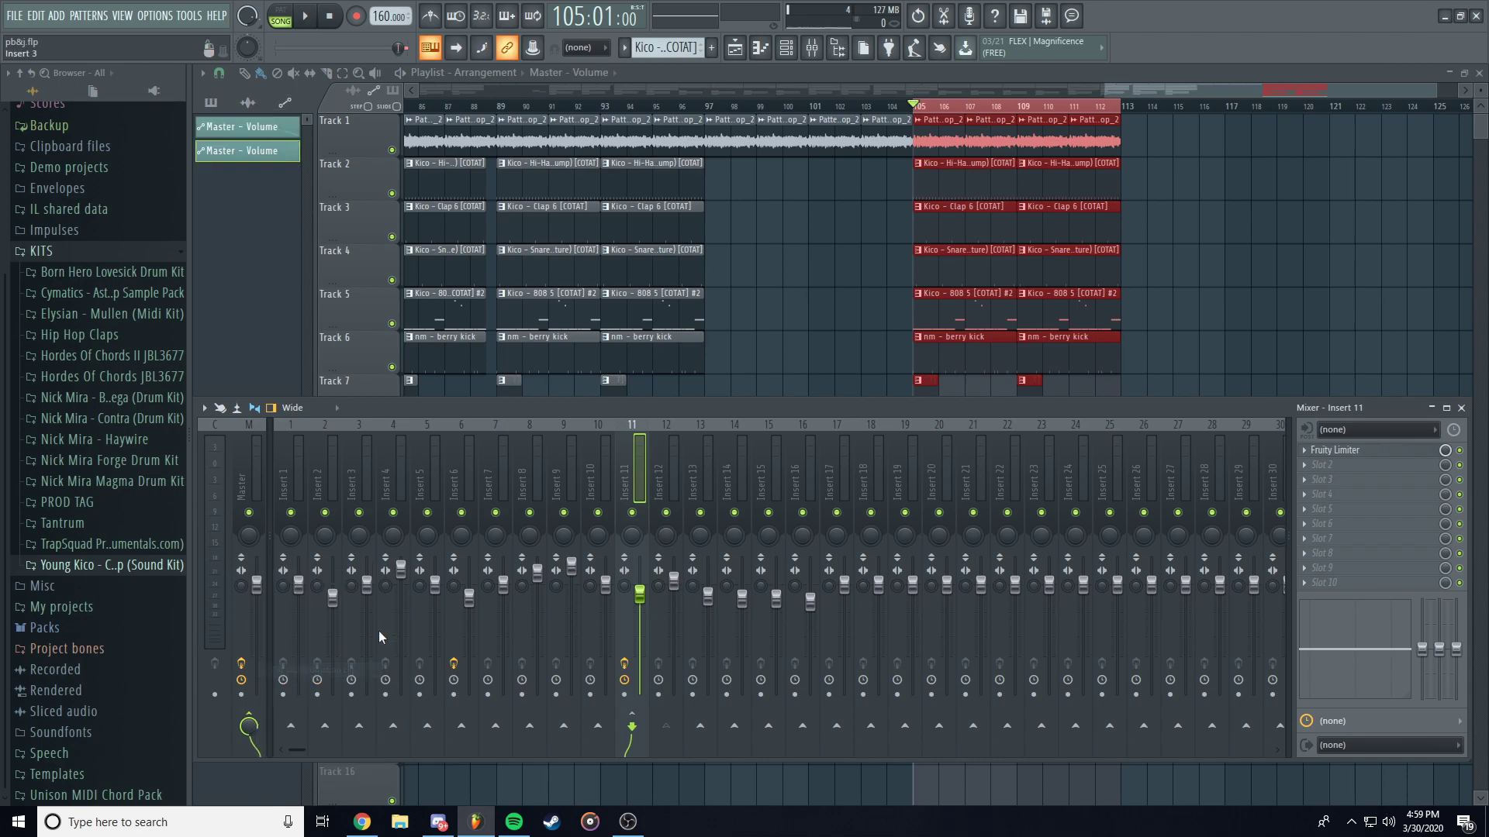
pyautogui.click(1461, 407)
pyautogui.scroll(4, 1050, 731)
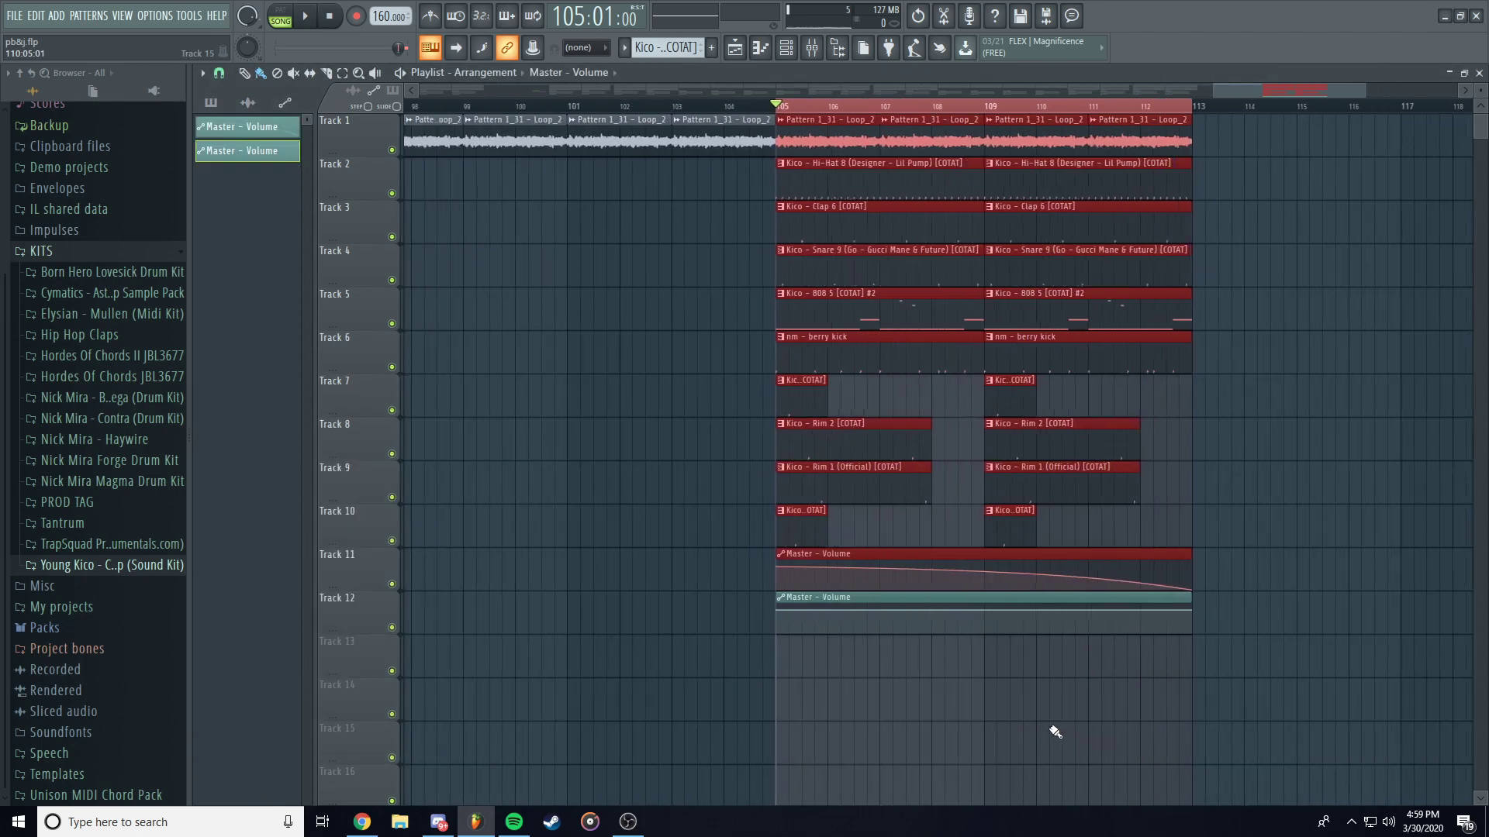
# Lower the end point of the Track 12 Master - Volume clip to 0% and bend the line into a gradual fade-out curve.
pyautogui.click(1376, 612)
pyautogui.moveTo(1375, 612); pyautogui.dragTo(1375, 633)
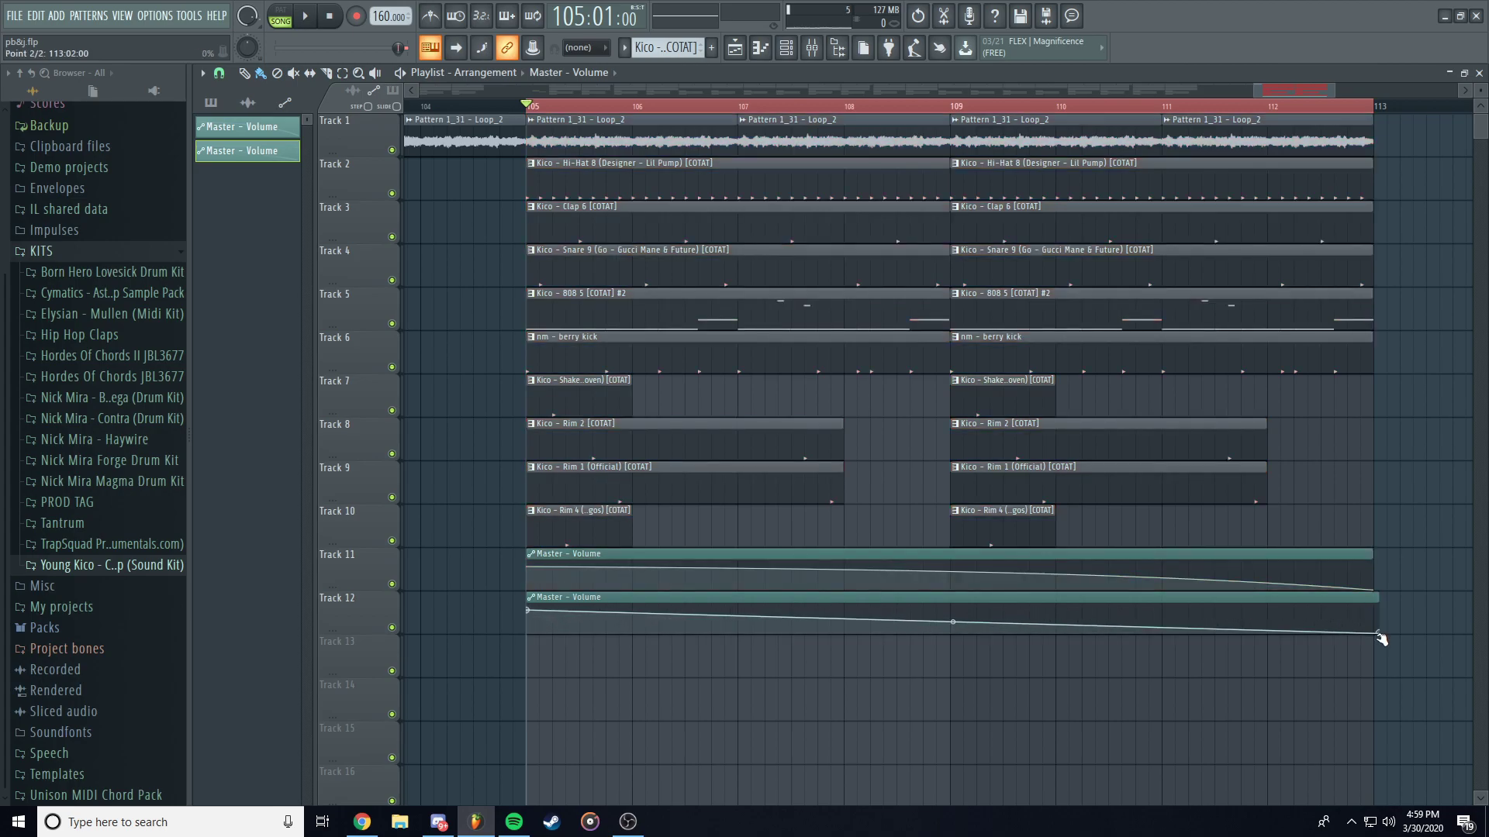
pyautogui.moveTo(948, 623); pyautogui.dragTo(948, 608)
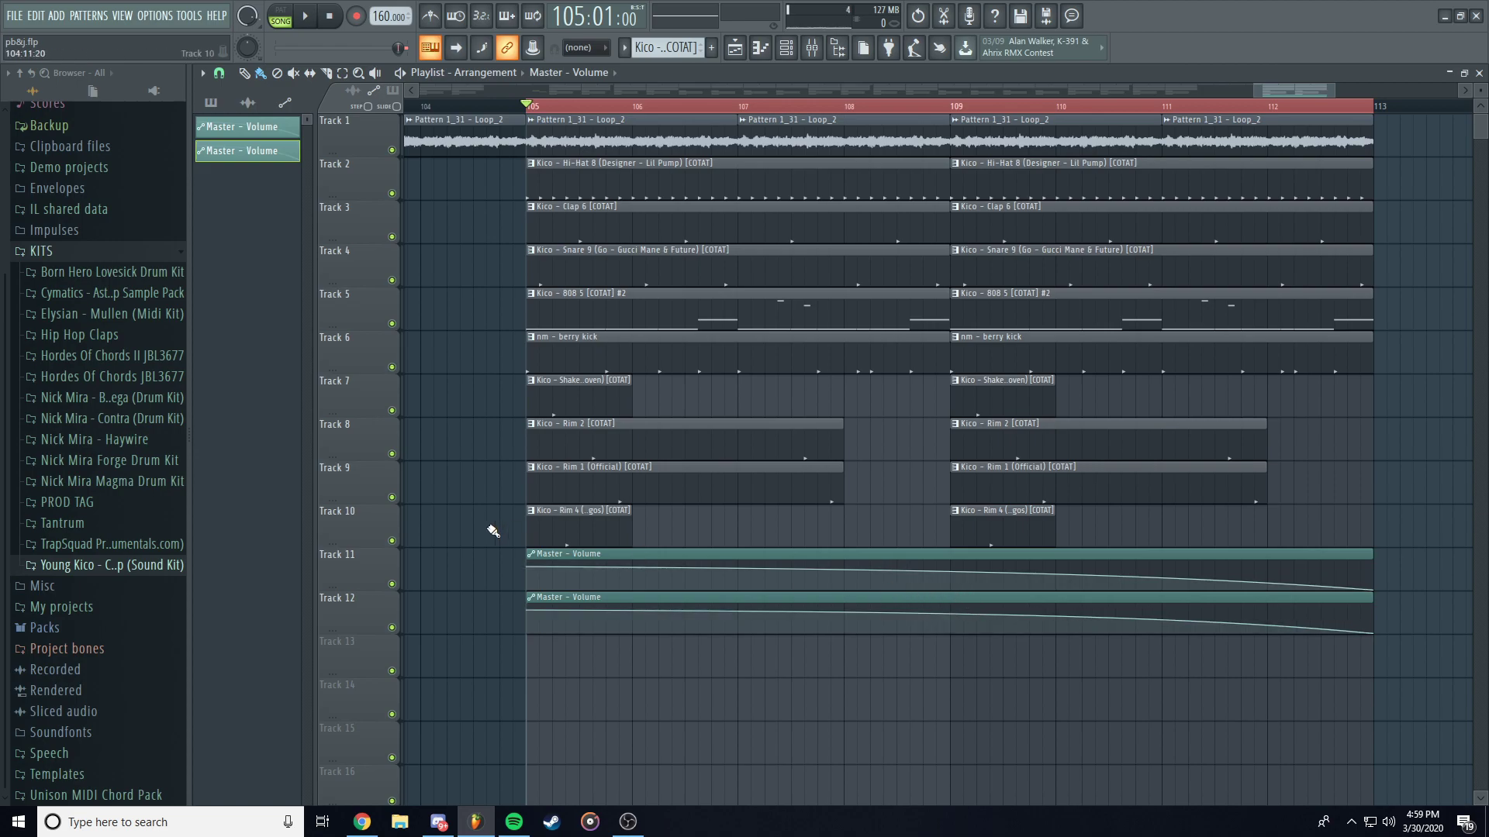
pyautogui.moveTo(949, 612)
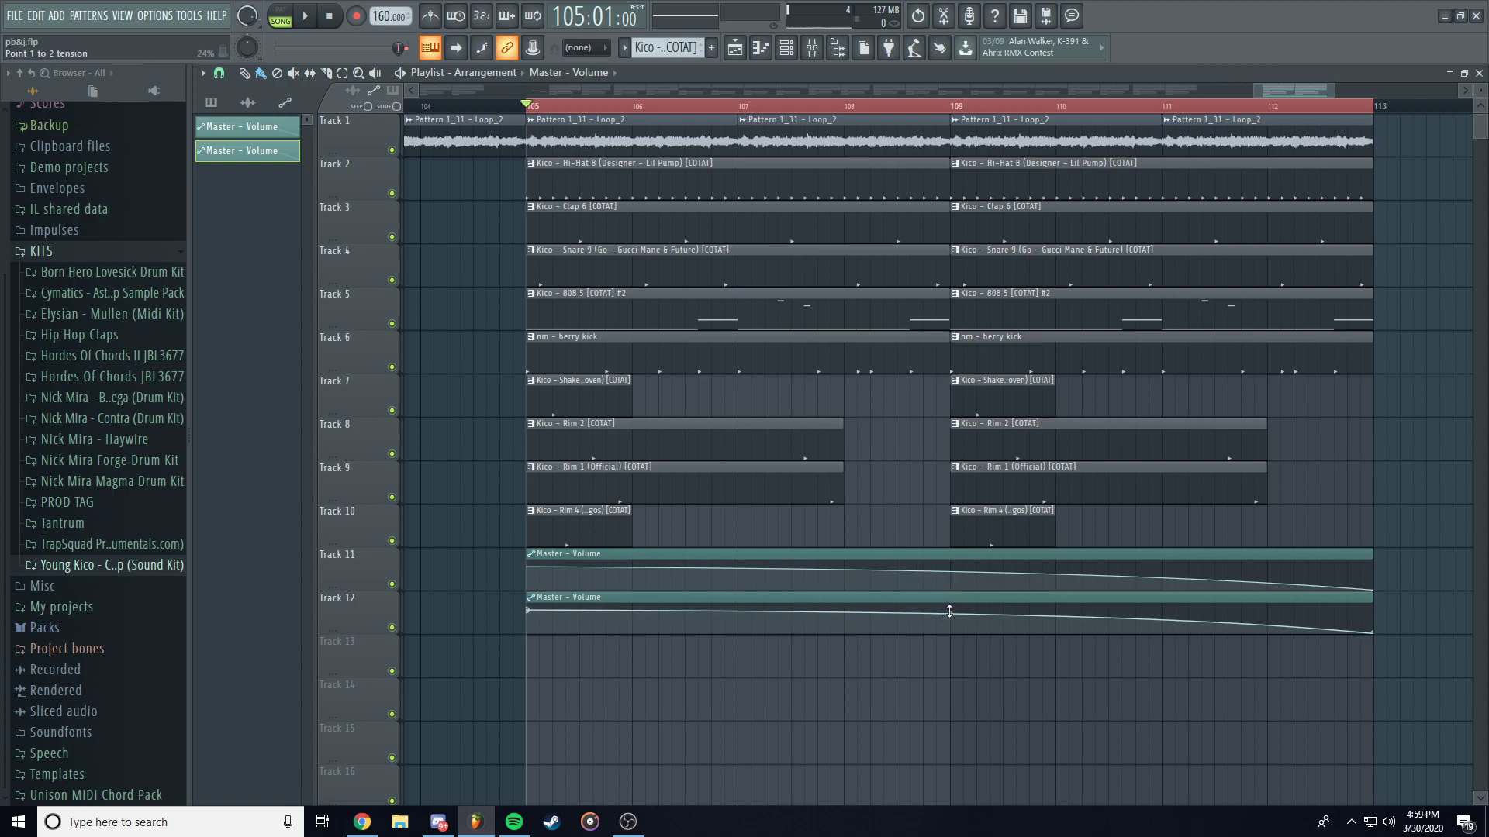
# Delete the duplicate Master - Volume clip from Track 12 and from the project, and clear the outro time selection.
pyautogui.rightClick(738, 598)
pyautogui.rightClick(240, 143)
pyautogui.rightClick(207, 144)
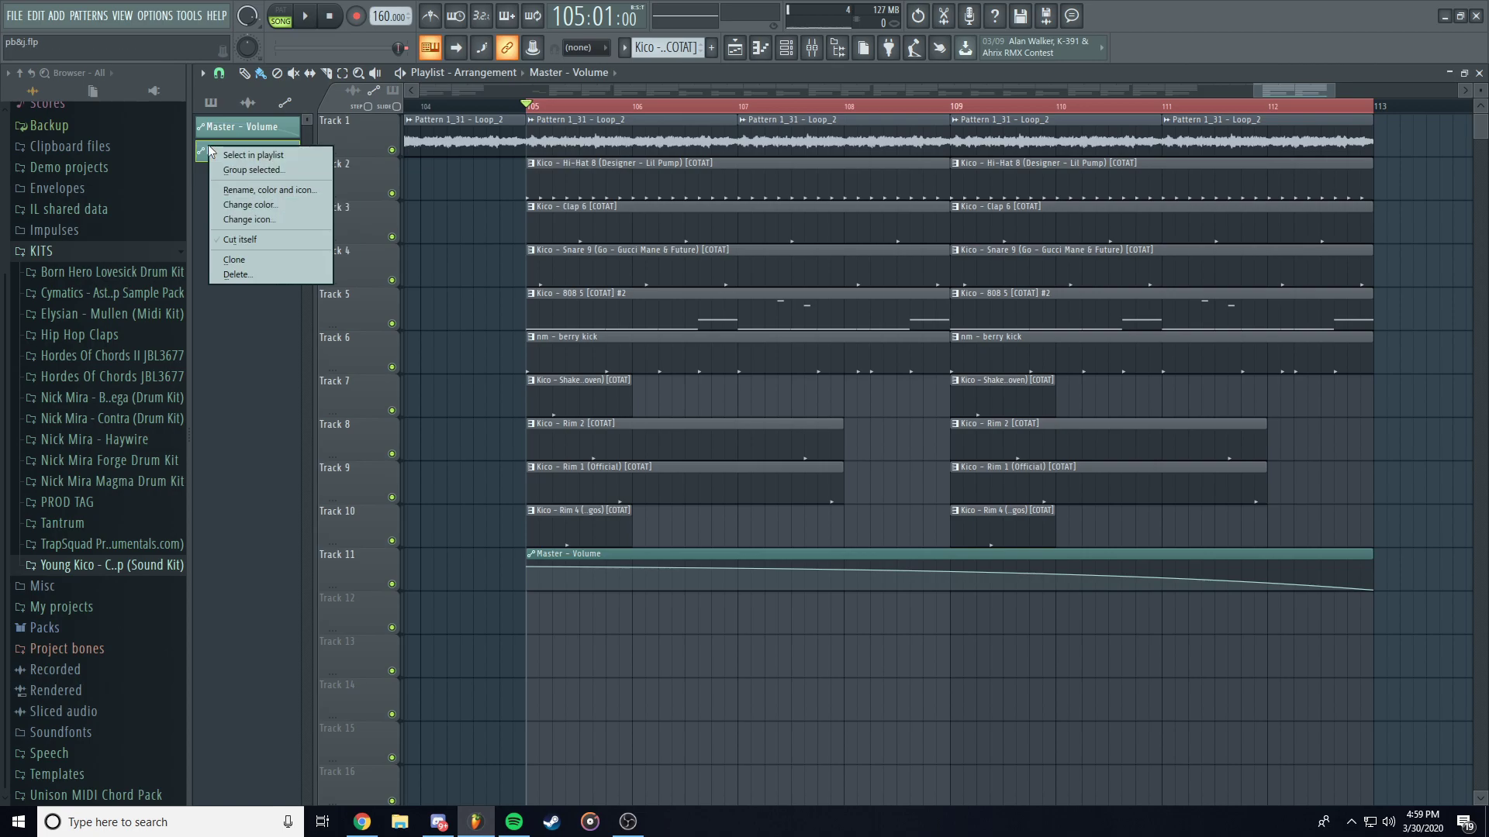
pyautogui.click(252, 276)
pyautogui.click(820, 463)
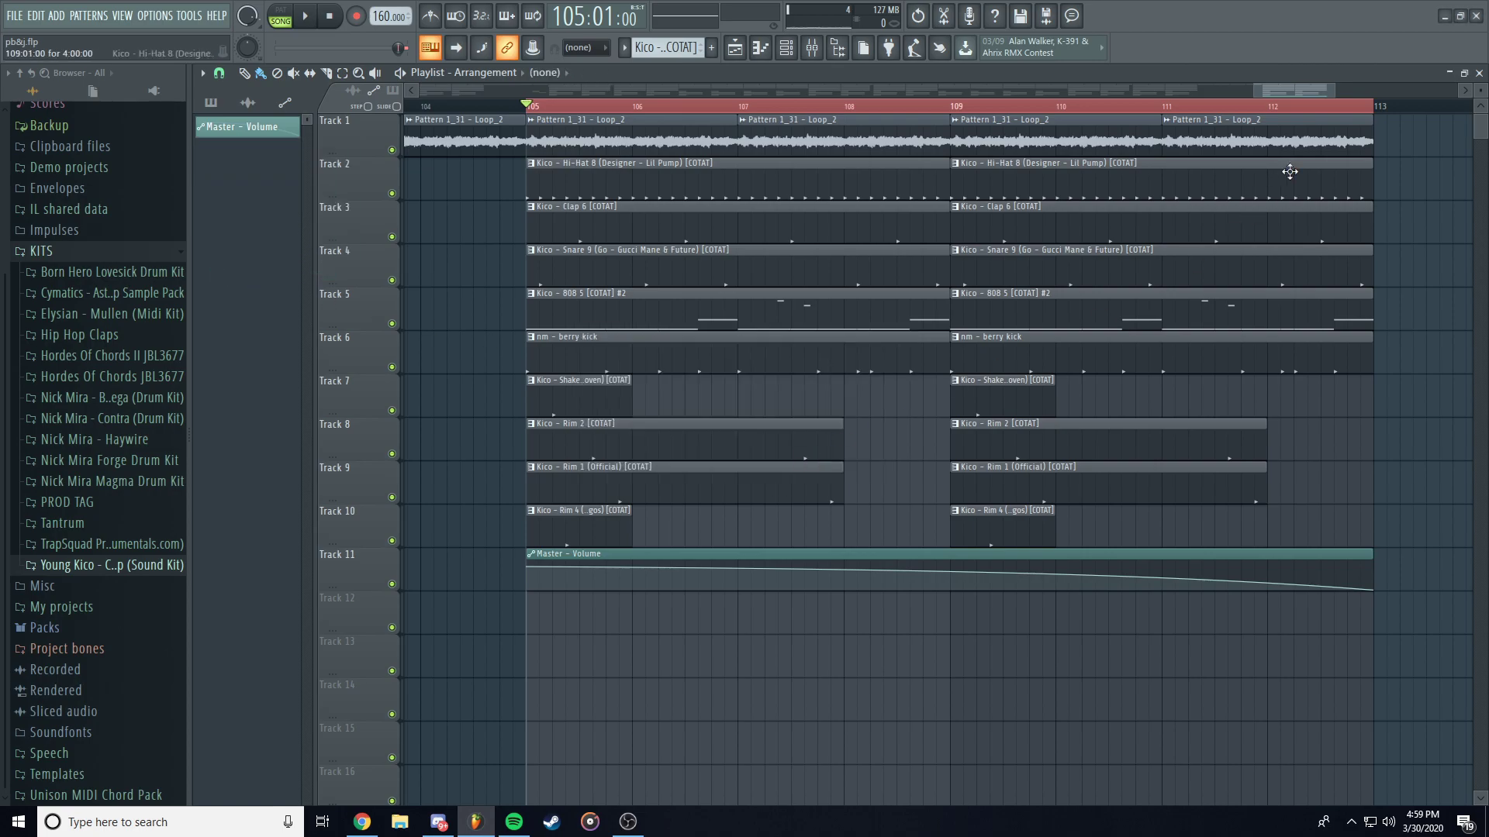
pyautogui.moveTo(1365, 106); pyautogui.dragTo(528, 107)
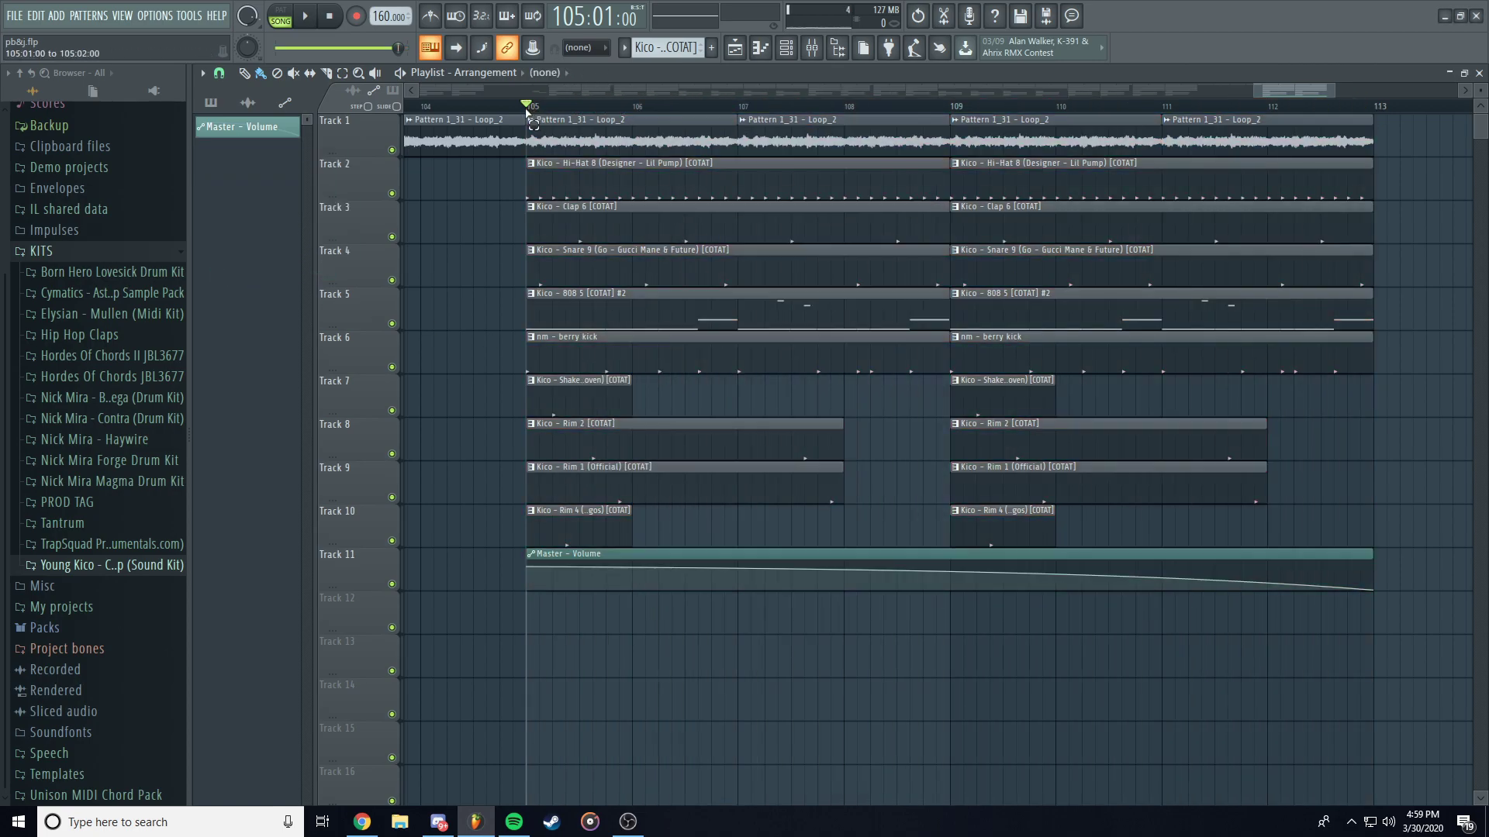
# Return the playhead to the start of the song and look at the opening bars of the arrangement.
pyautogui.scroll(-9, 1123, 449)
pyautogui.click(305, 16)
pyautogui.click(330, 16)
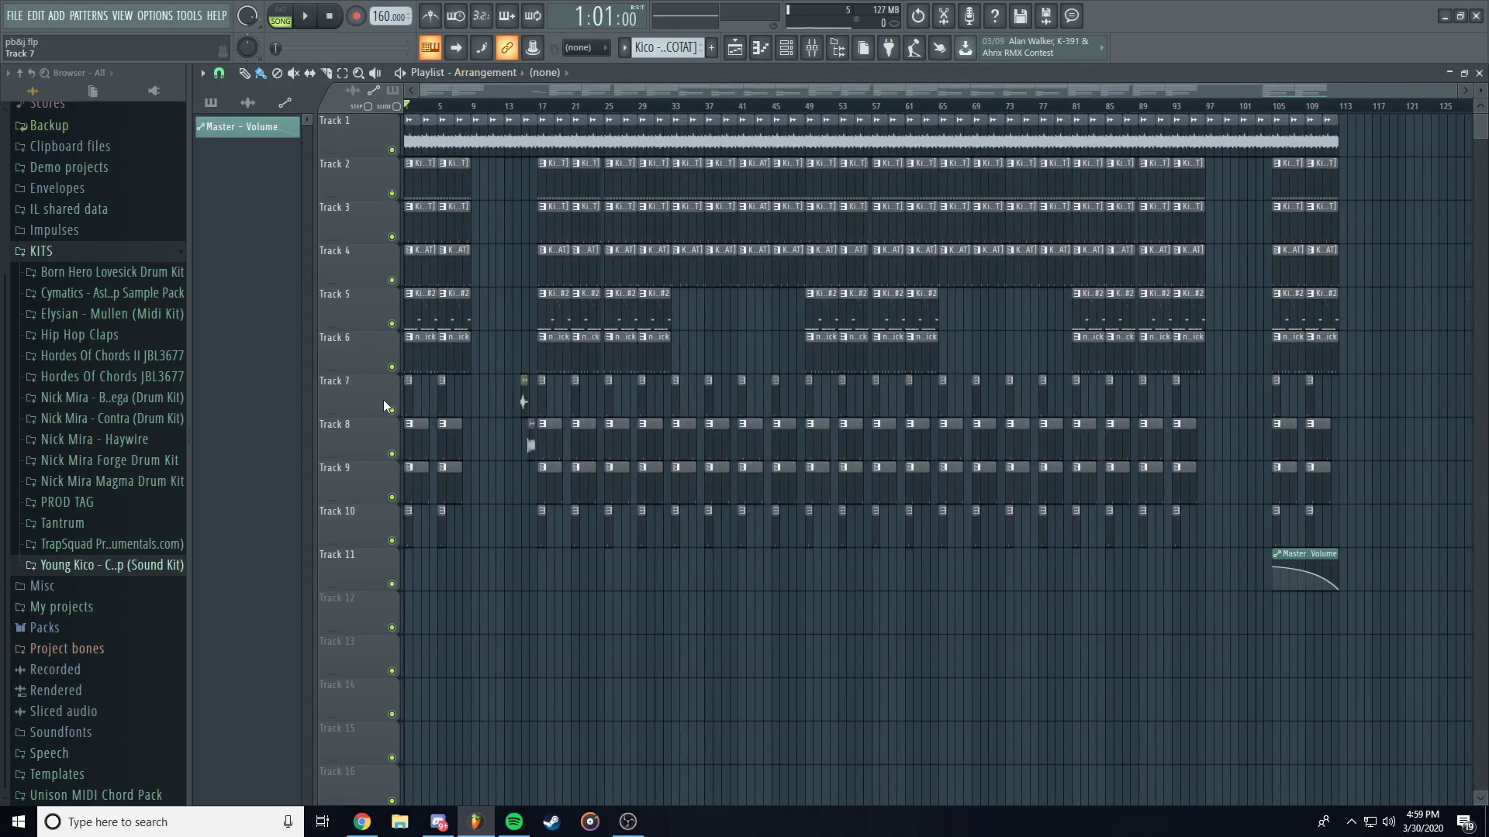
pyautogui.scroll(6, 490, 114)
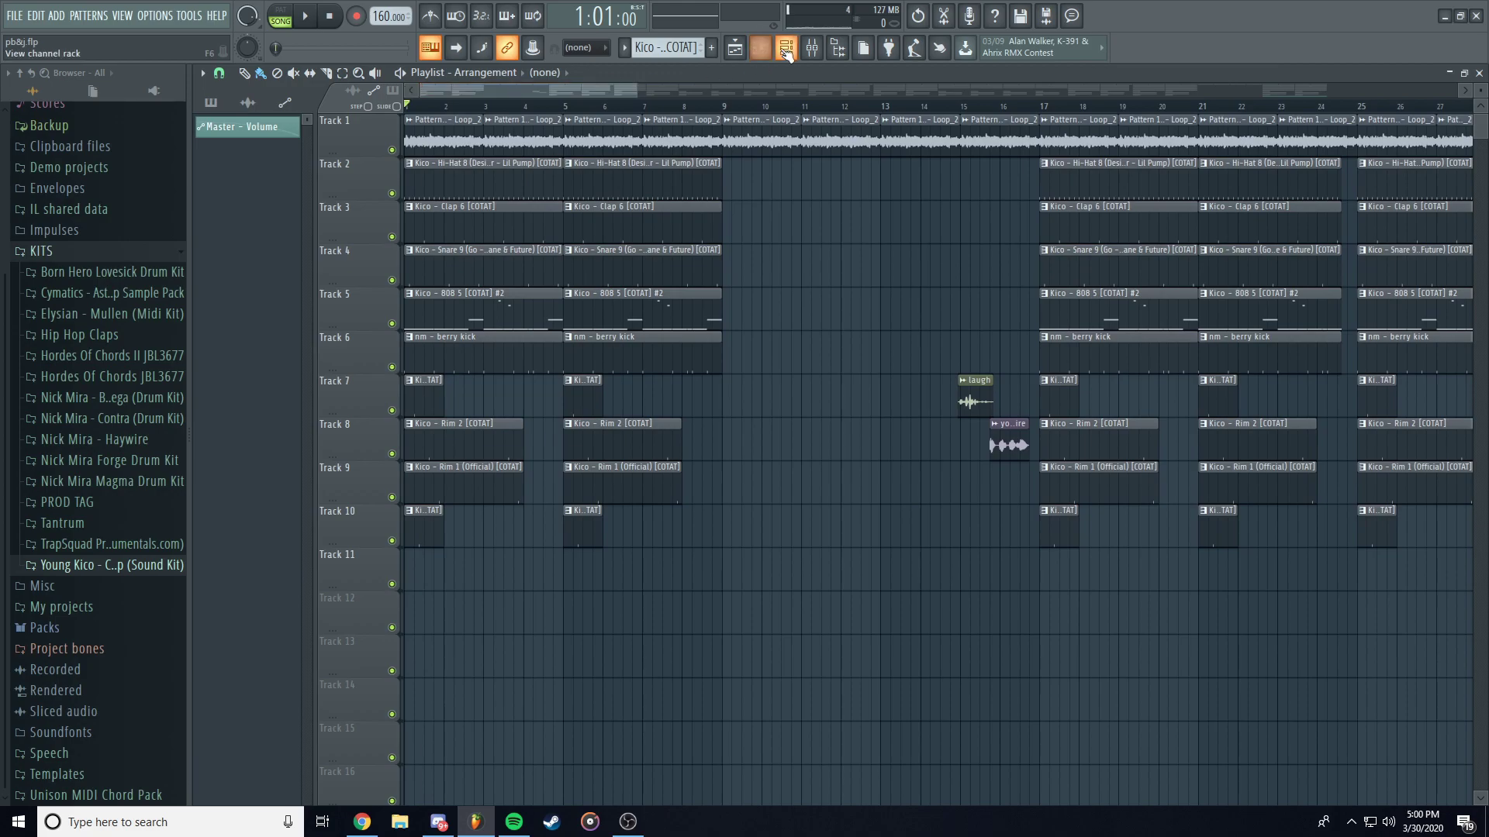
# Switch to the PD - Salty pattern in the channel rack and examine the PD - Salty notes in the piano roll.
pyautogui.click(785, 48)
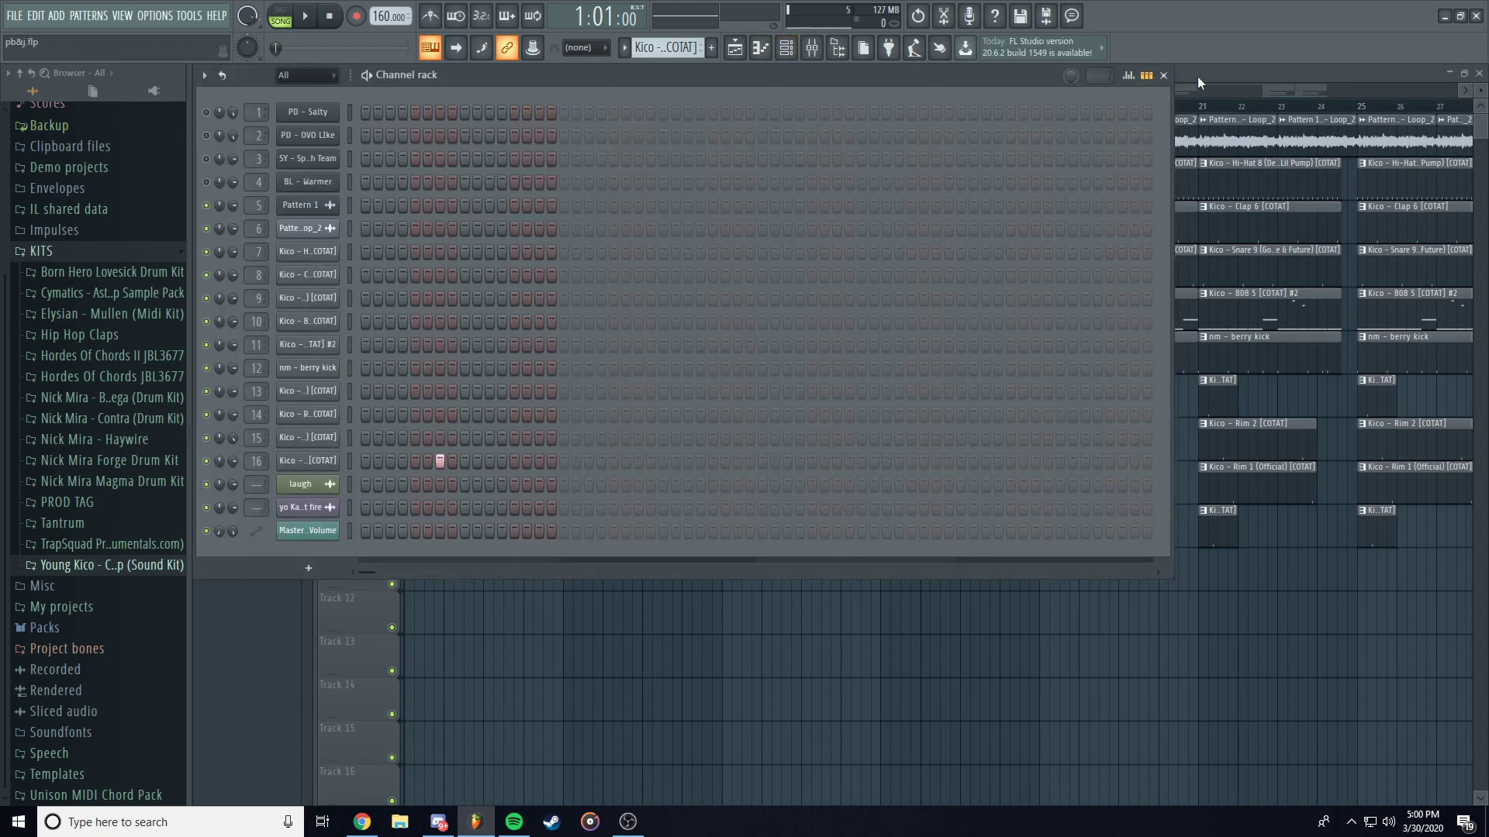
pyautogui.click(1163, 75)
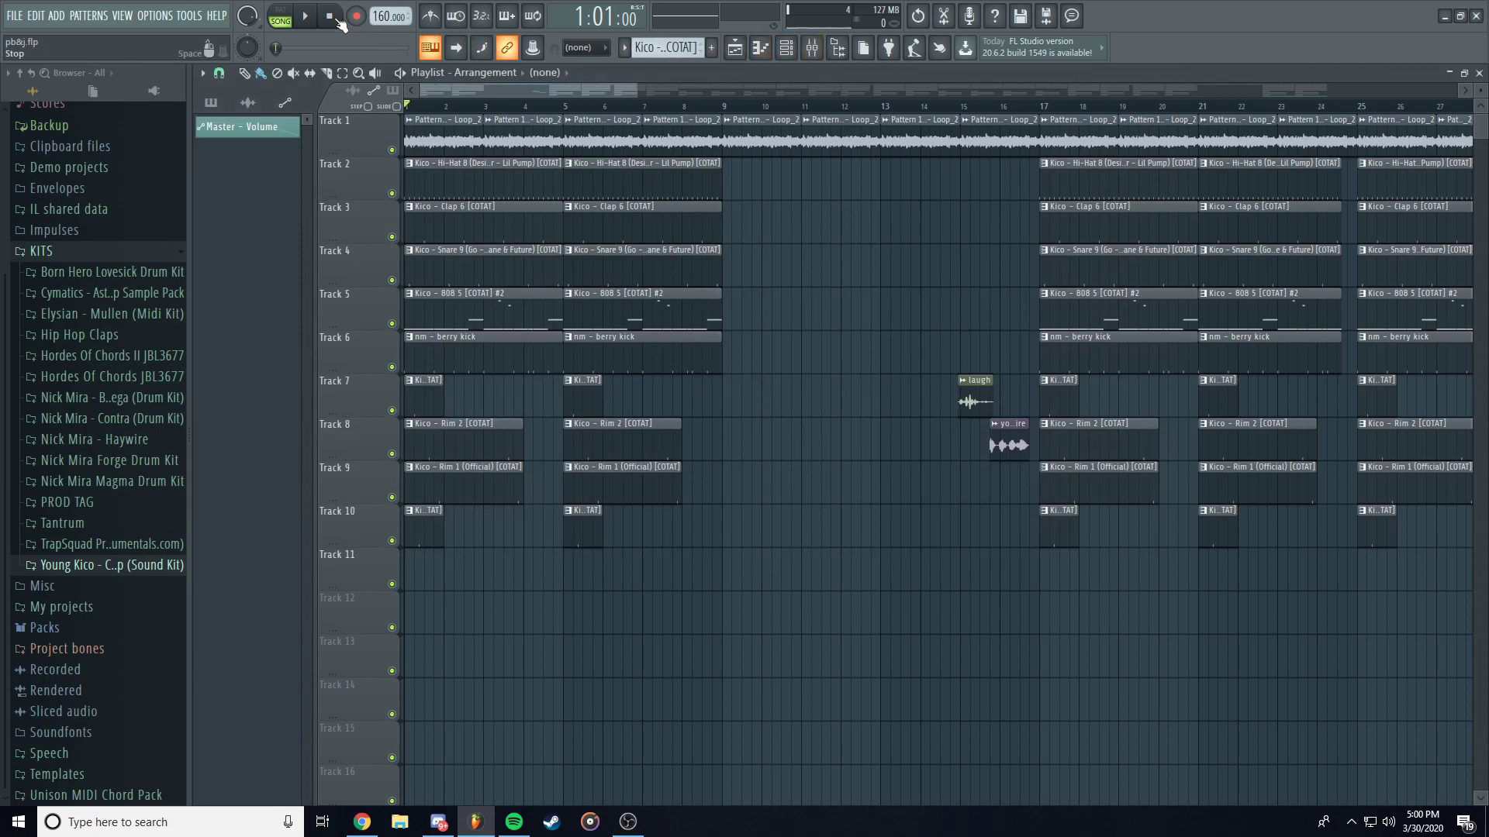
pyautogui.click(785, 48)
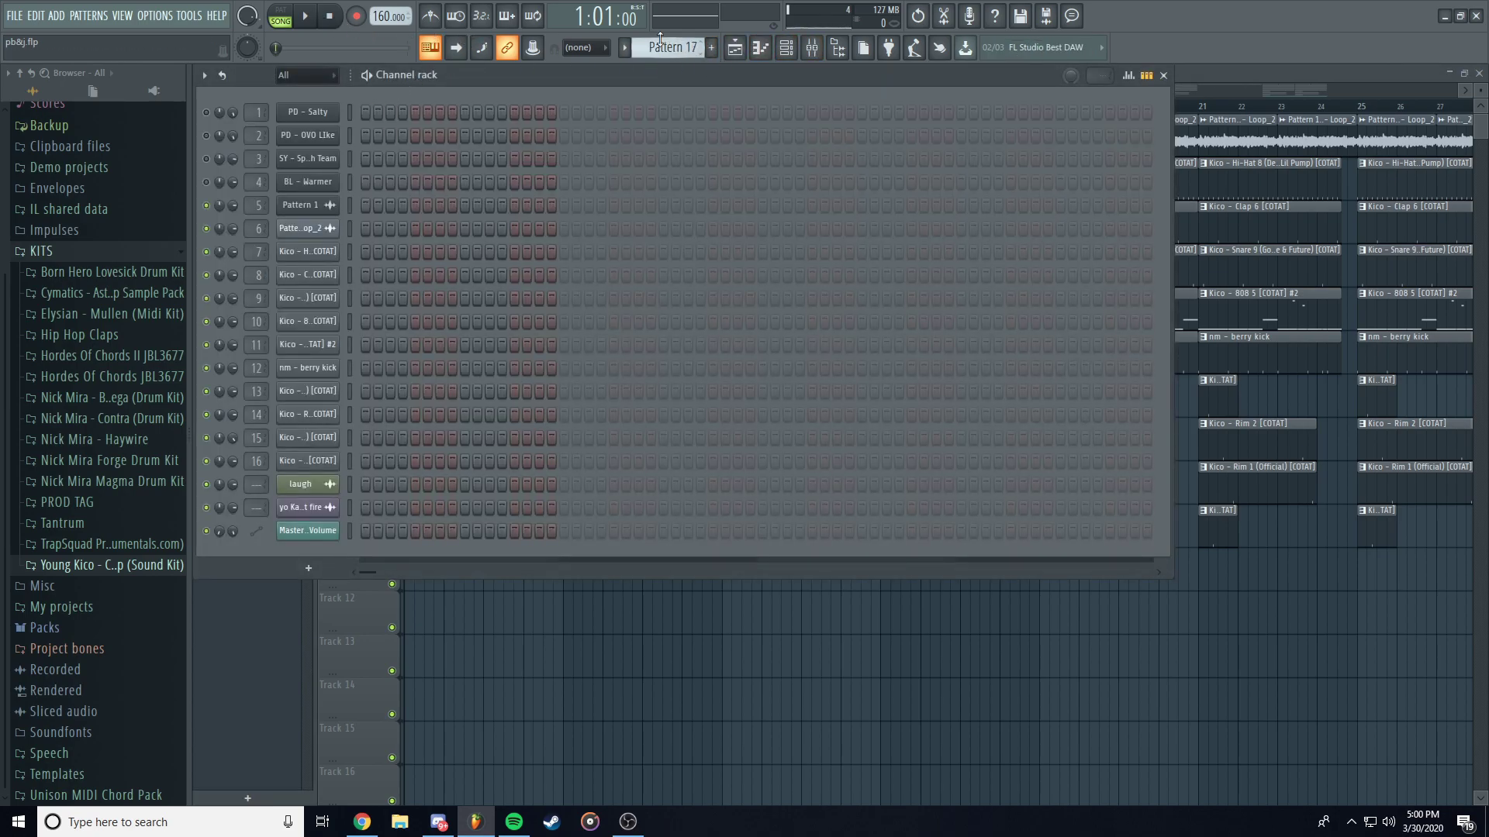
pyautogui.scroll(-1, 660, 45)
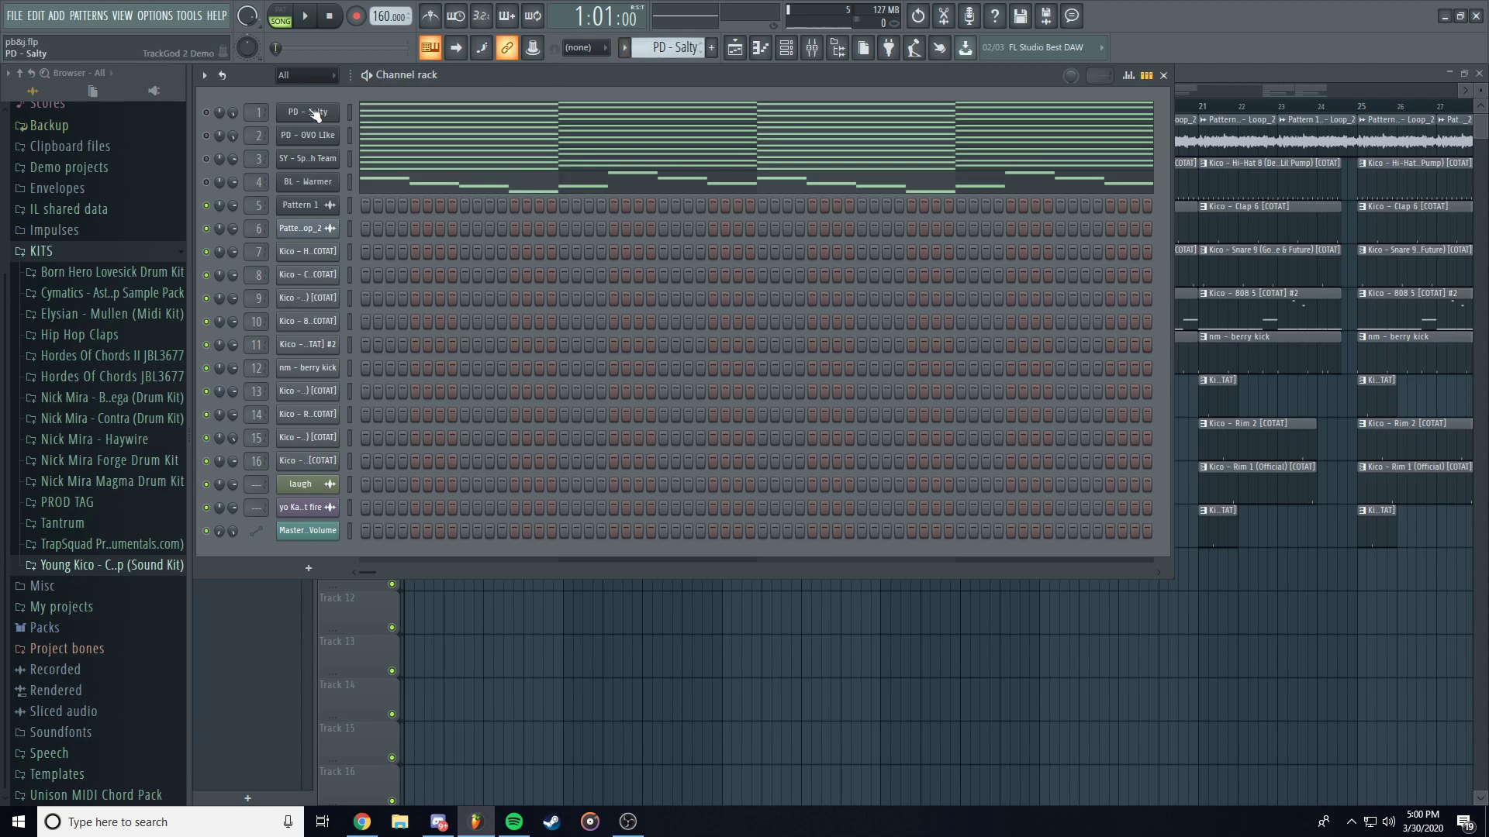
pyautogui.click(412, 116)
pyautogui.click(1479, 72)
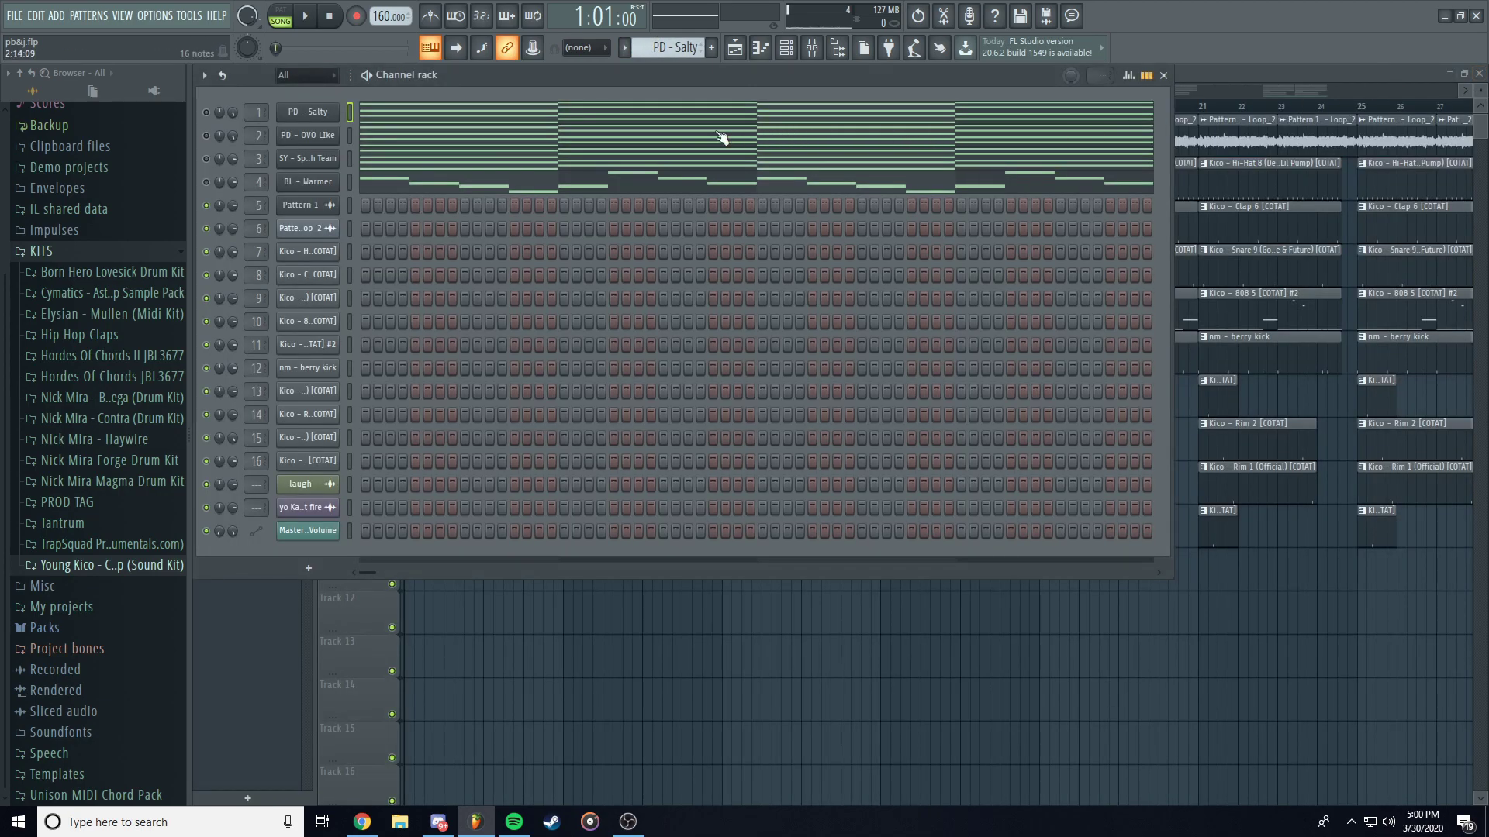
# Examine the piano roll notes of the PD - OVO LIke, SY - Splash Team and BL - Warmer channels in turn.
pyautogui.click(741, 136)
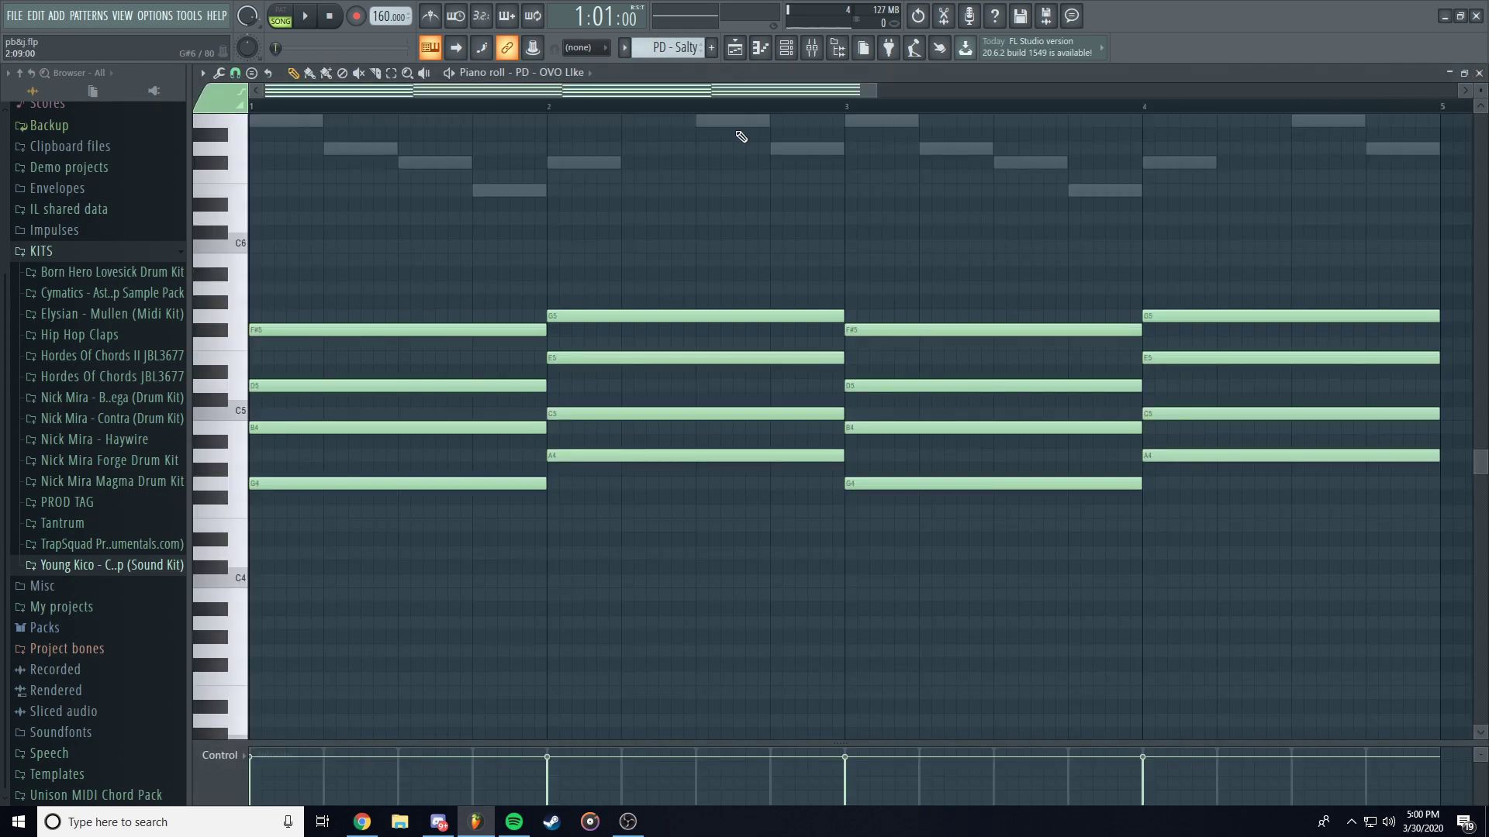
pyautogui.click(1478, 72)
pyautogui.click(379, 166)
pyautogui.click(1479, 72)
pyautogui.click(474, 183)
pyautogui.click(1479, 72)
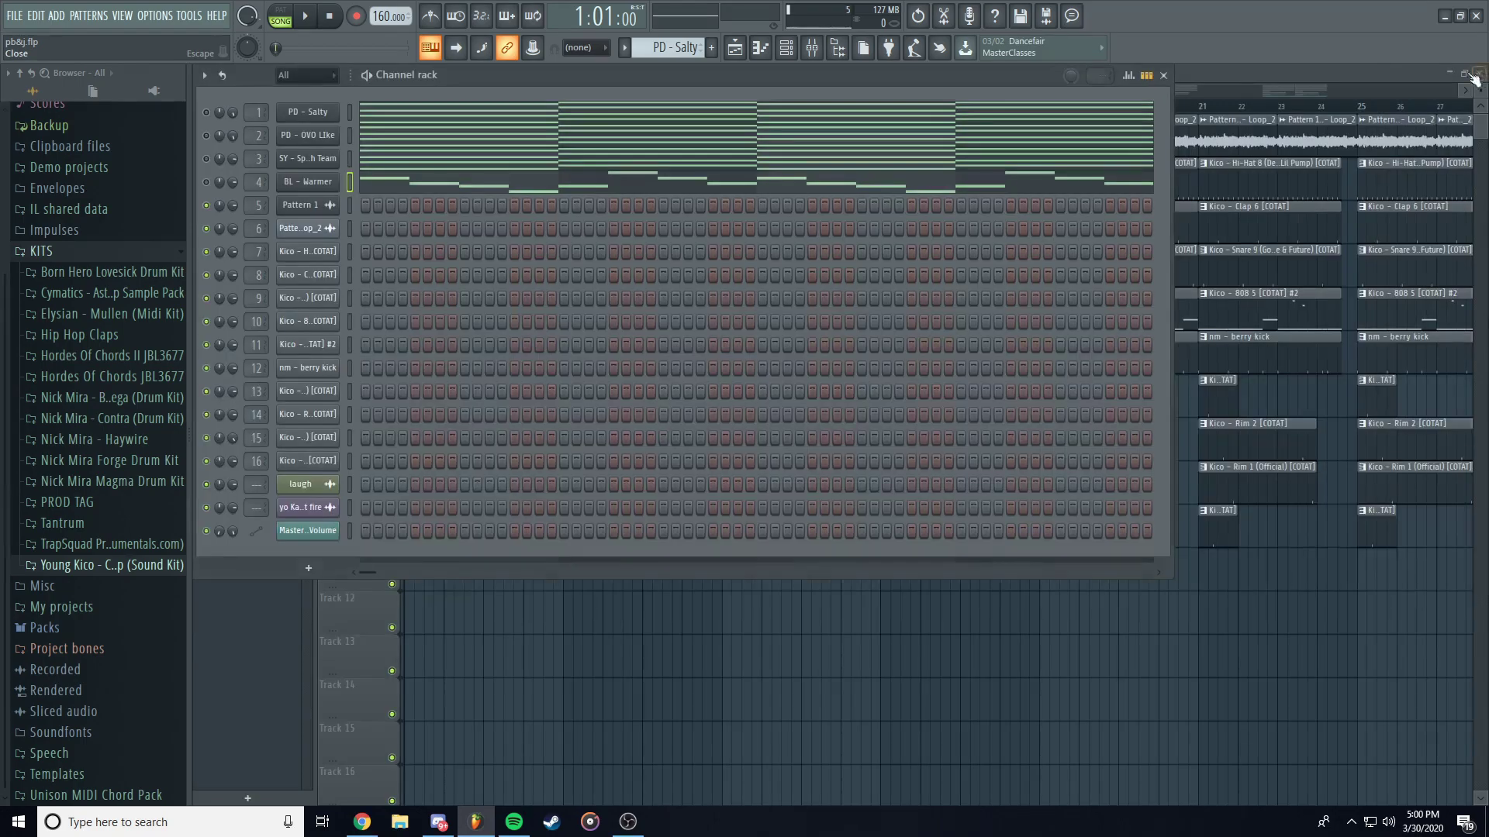
# Close the channel rack and briefly play the arrangement from bar 1.
pyautogui.click(1163, 75)
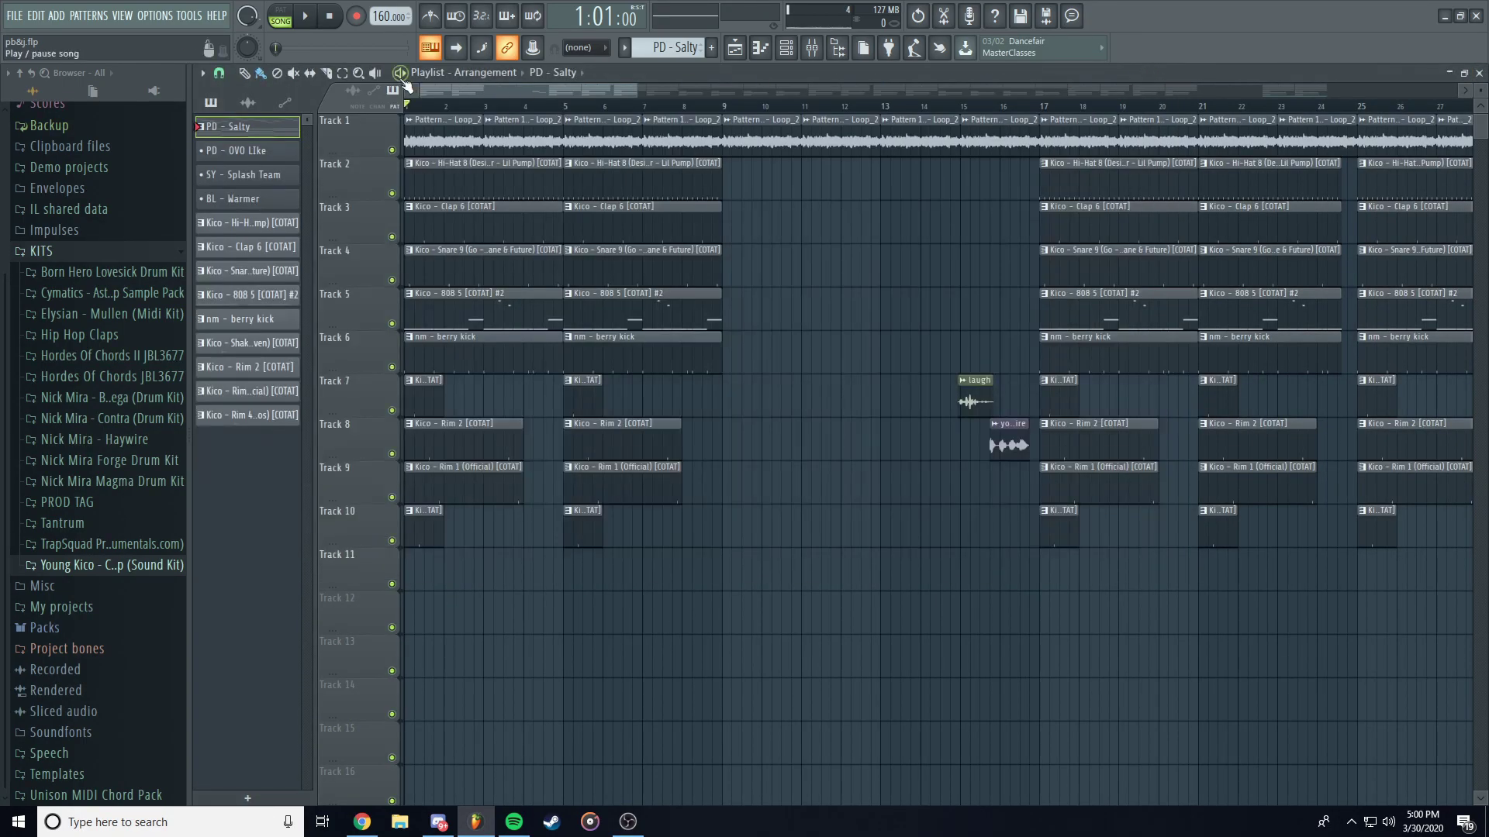
pyautogui.press('space')
pyautogui.press('space')
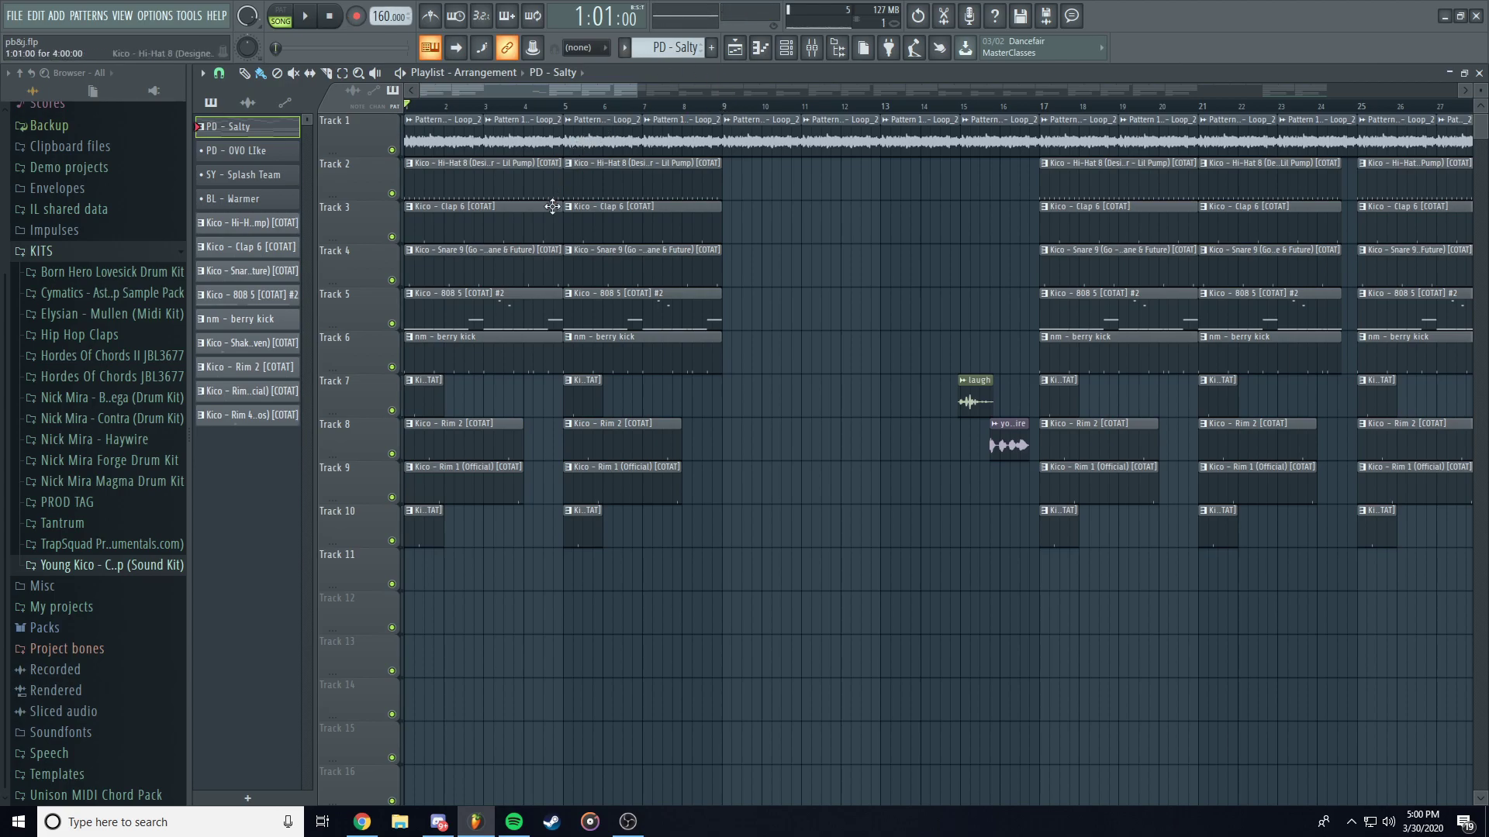